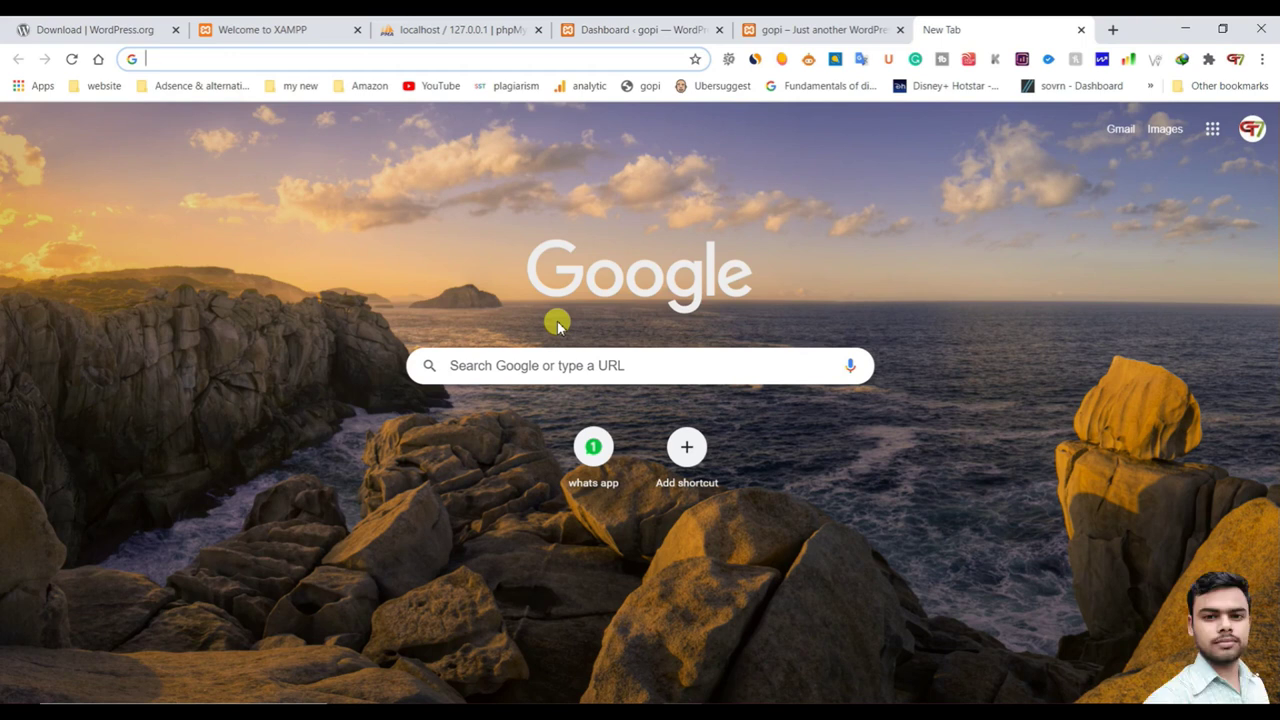
Step: View the existing gopi site's front page and its WordPress admin dashboard
{"action": "left_click", "coordinate": [787, 26]}
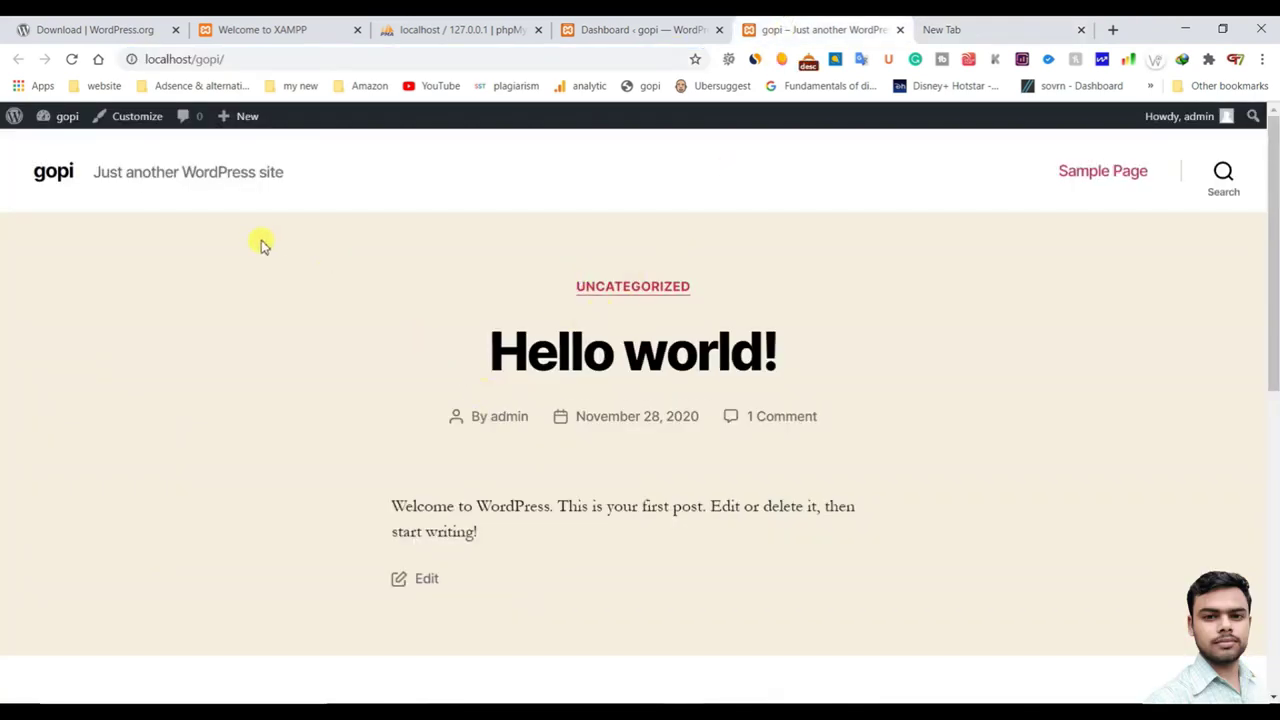
{"action": "left_click", "coordinate": [690, 29]}
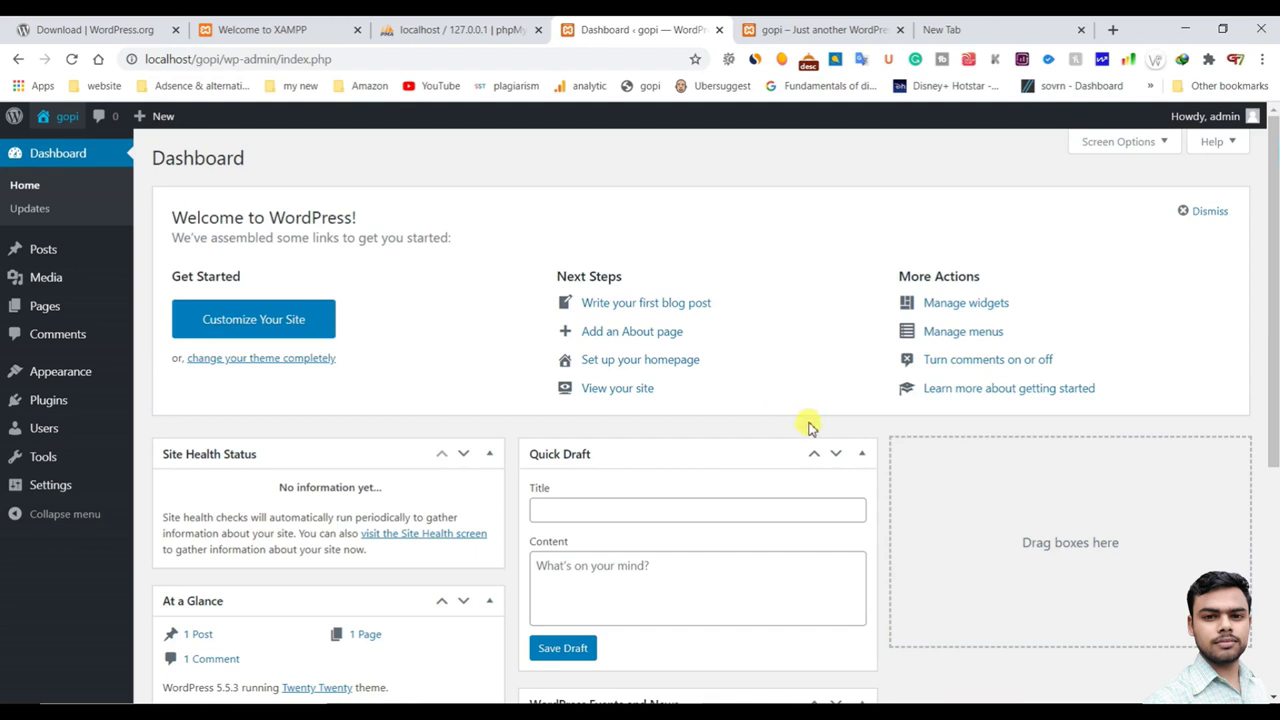
Step: Go to the Get WordPress page on wordpress.org and bring up the WordPress 5.5.3 download
{"action": "key", "text": "ctrl+1"}
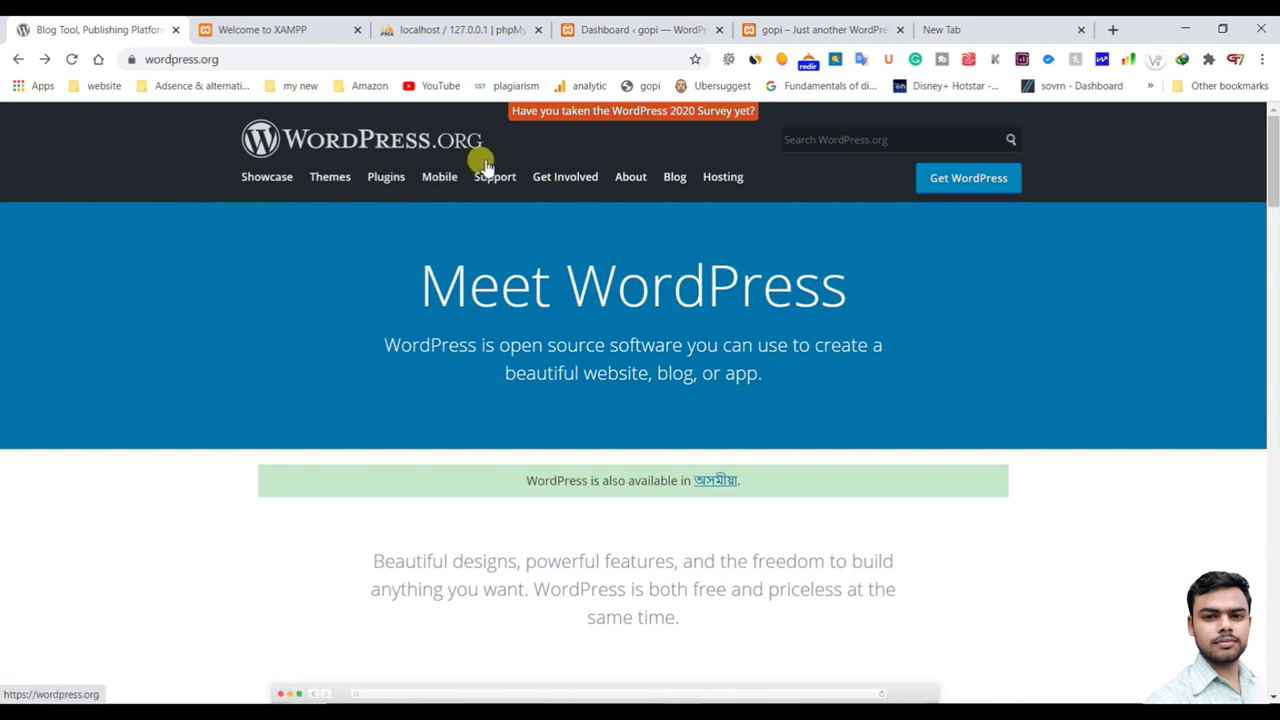
{"action": "left_click", "coordinate": [953, 184]}
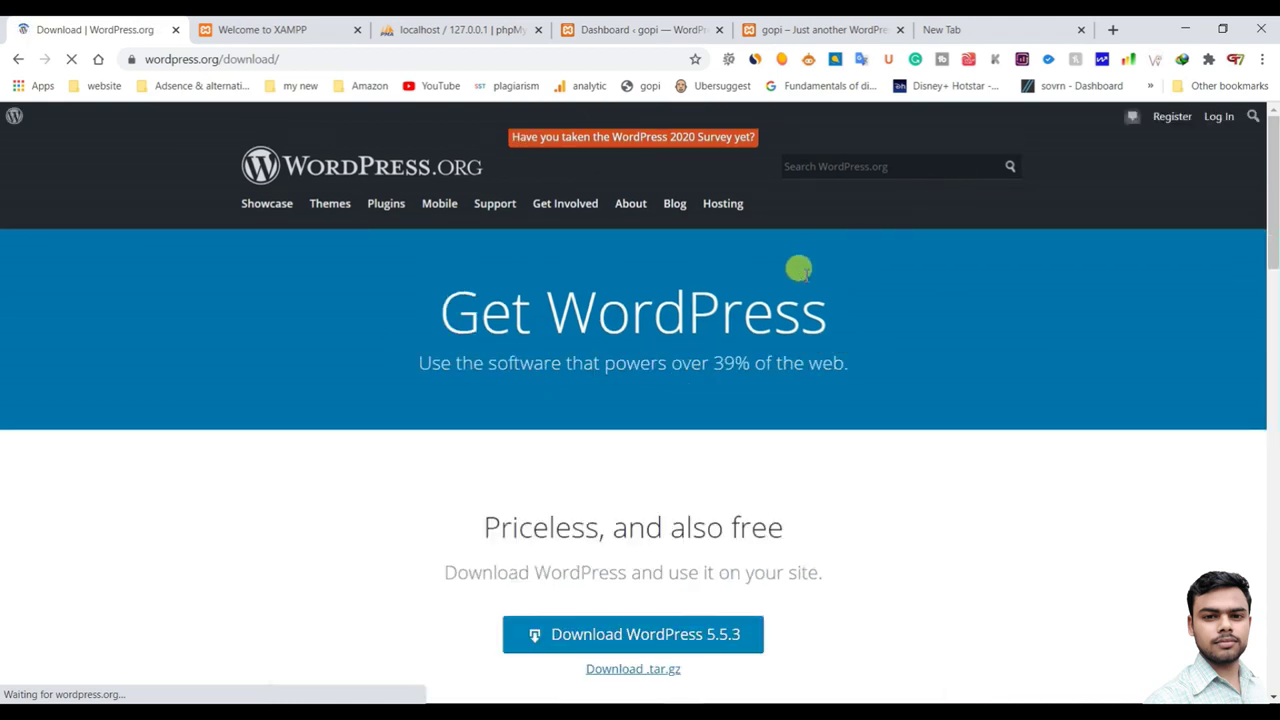
{"action": "scroll", "coordinate": [780, 300], "scroll_direction": "down", "scroll_amount": 3}
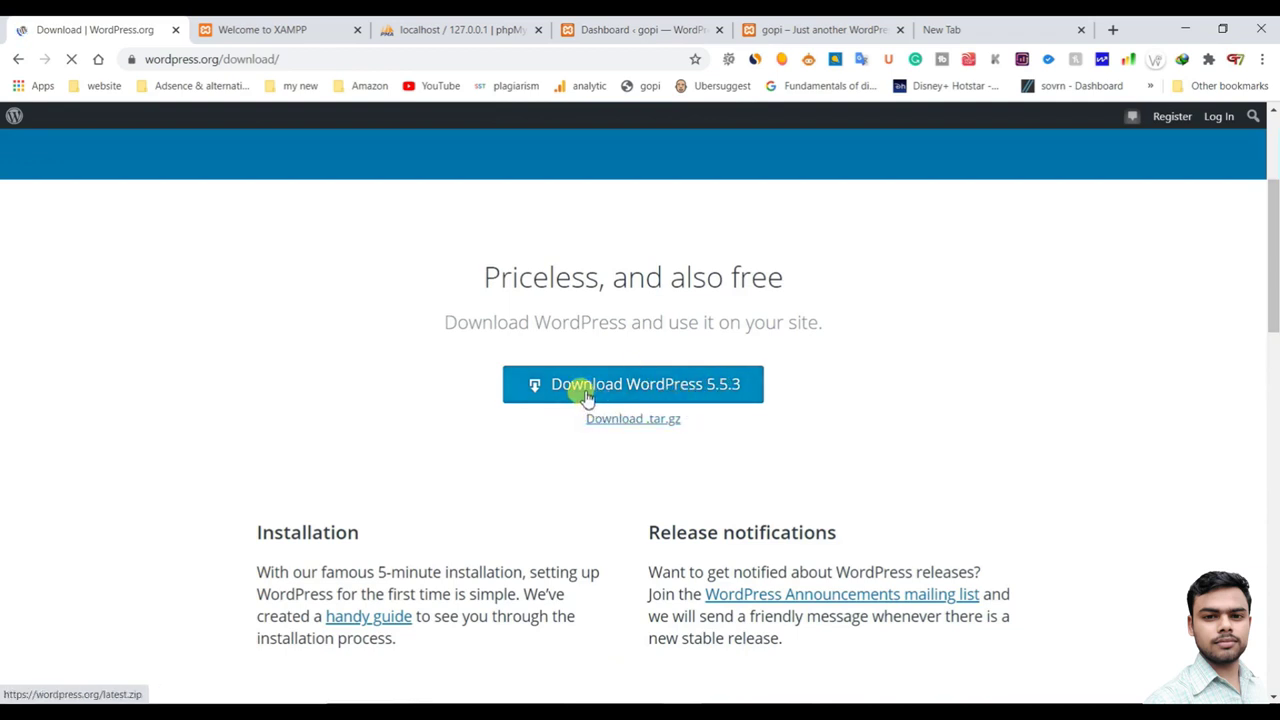
Step: Minimise the browser and locate the downloaded WordPress archive on the desktop
{"action": "left_click", "coordinate": [1185, 29]}
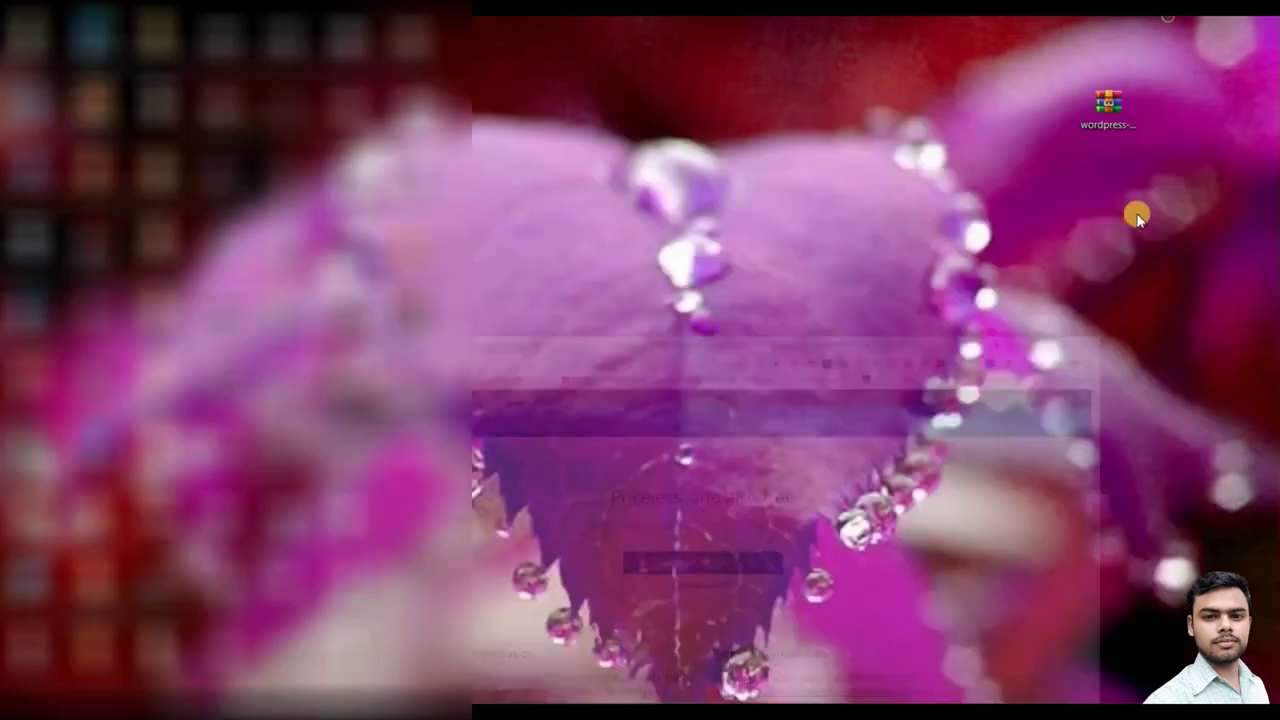
{"action": "left_click_drag", "start_coordinate": [1062, 62], "coordinate": [1054, 135]}
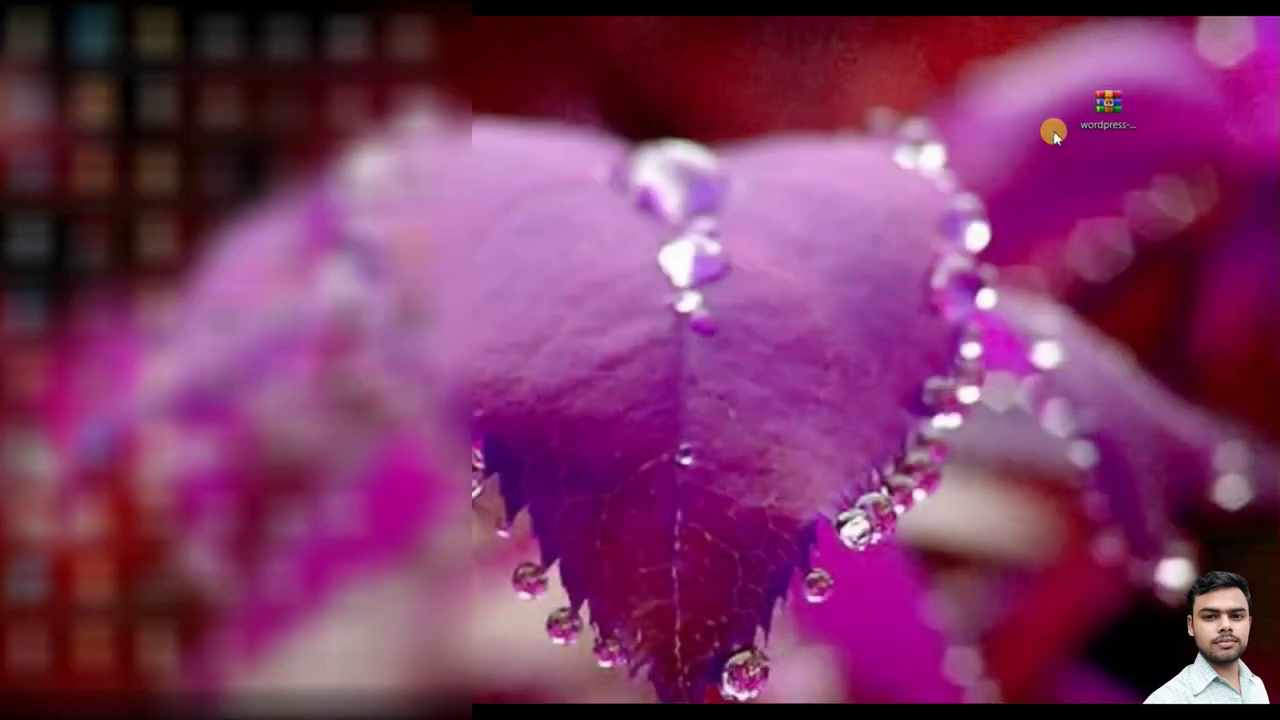
{"action": "left_click_drag", "start_coordinate": [1048, 58], "coordinate": [1188, 210]}
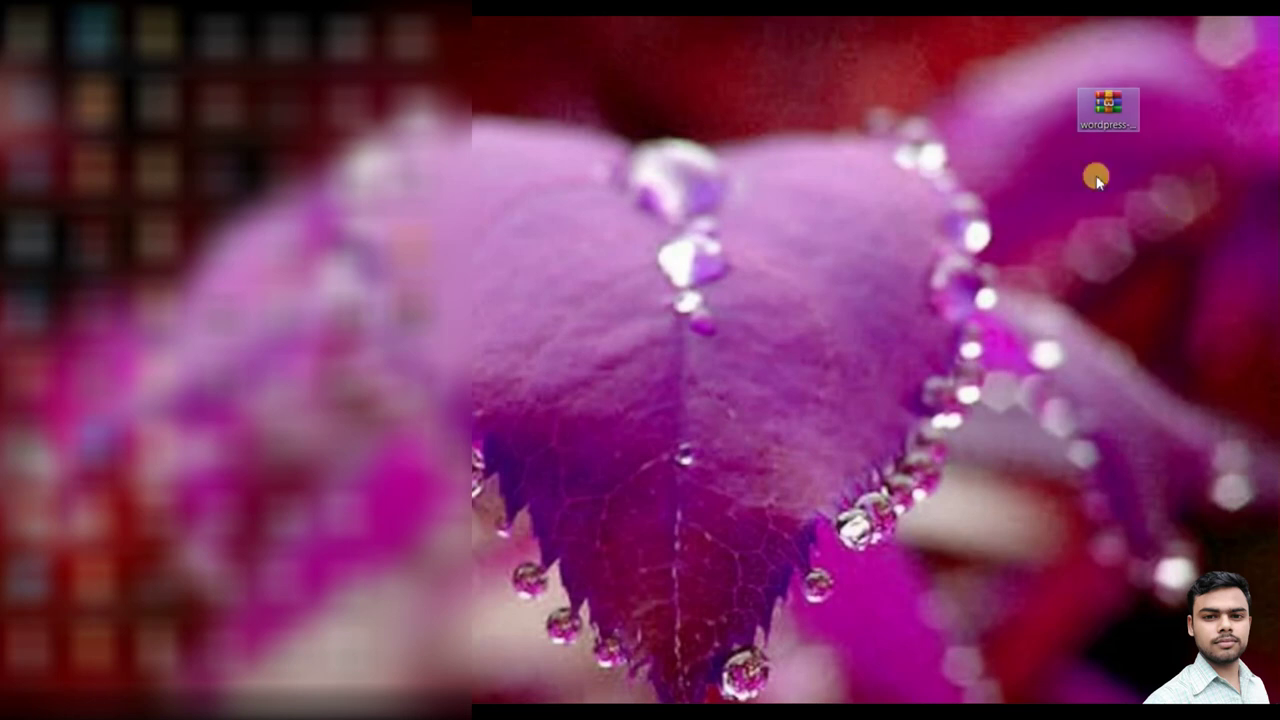
{"action": "left_click", "coordinate": [1042, 130]}
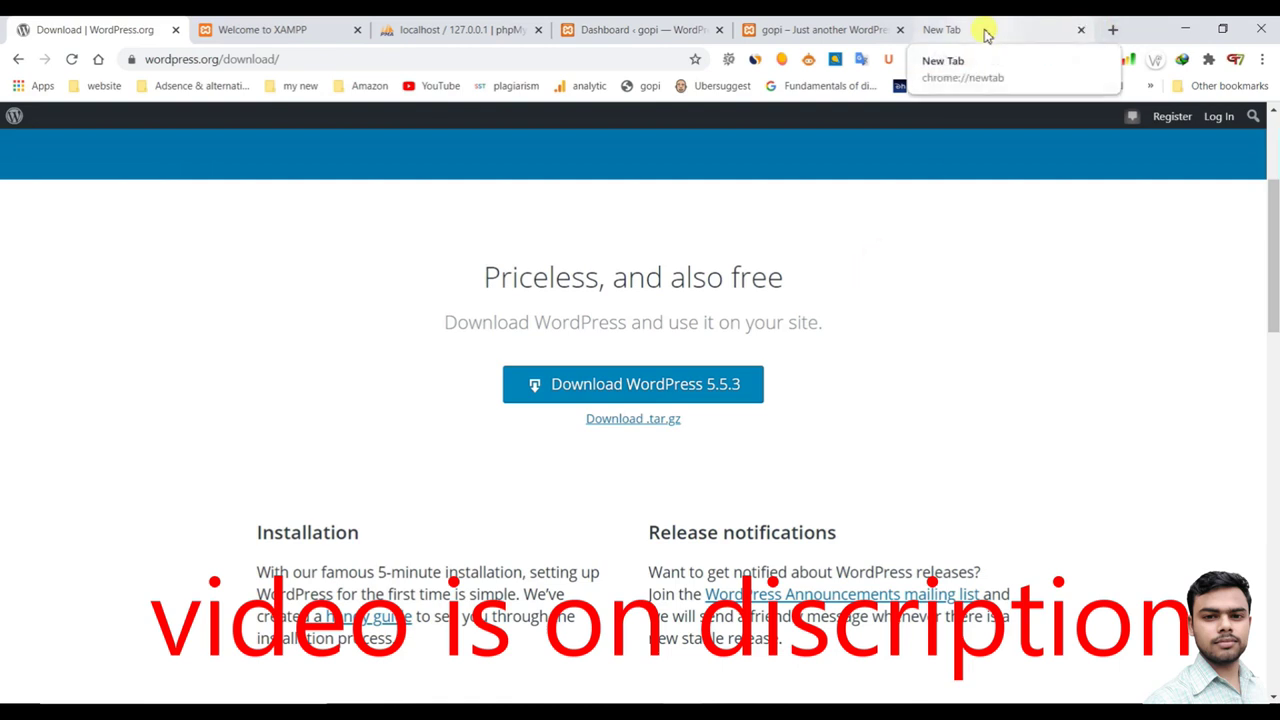
Step: Launch the XAMPP Control Panel and stop the MySQL and Apache modules
{"action": "key", "text": "super"}
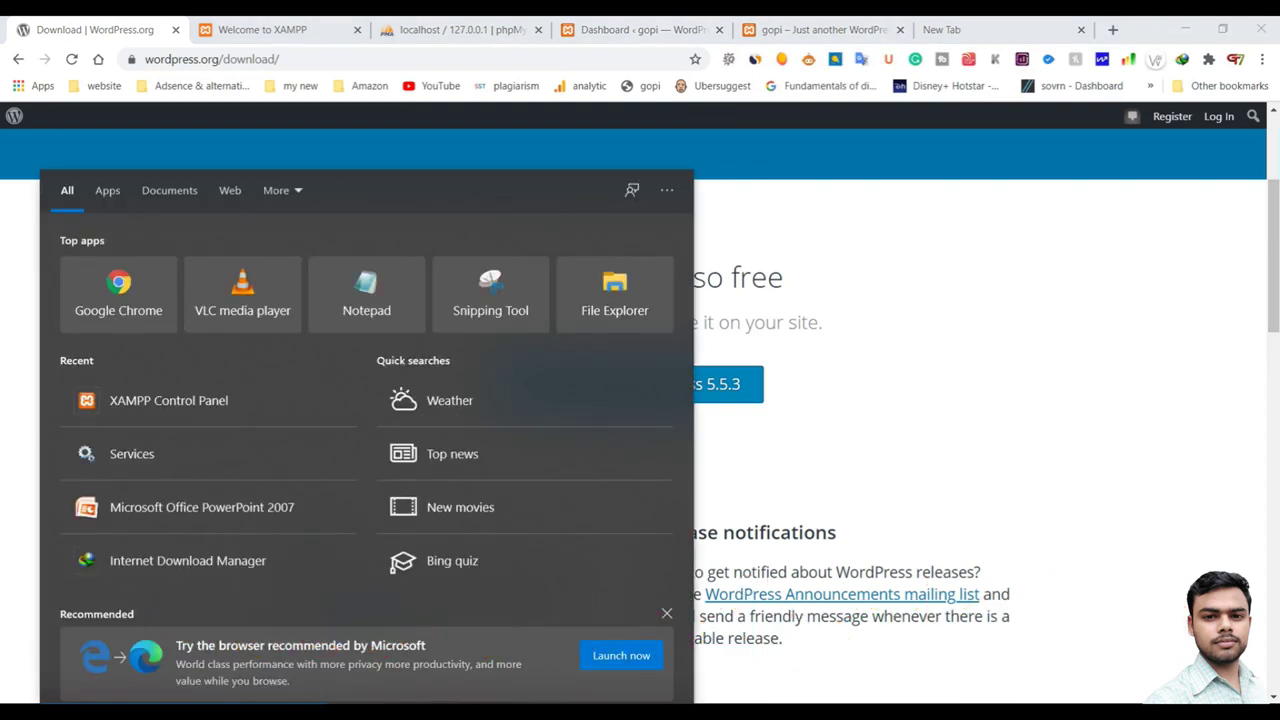
{"action": "type", "text": "xam"}
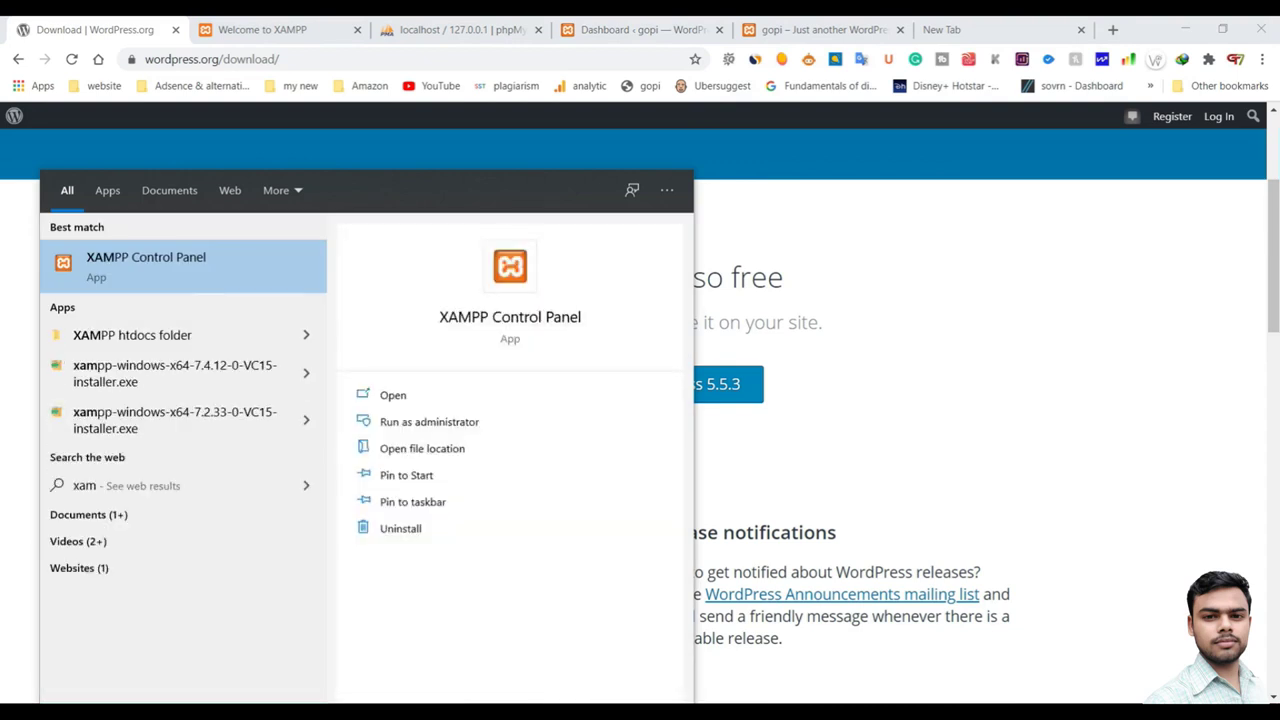
{"action": "left_click", "coordinate": [393, 396]}
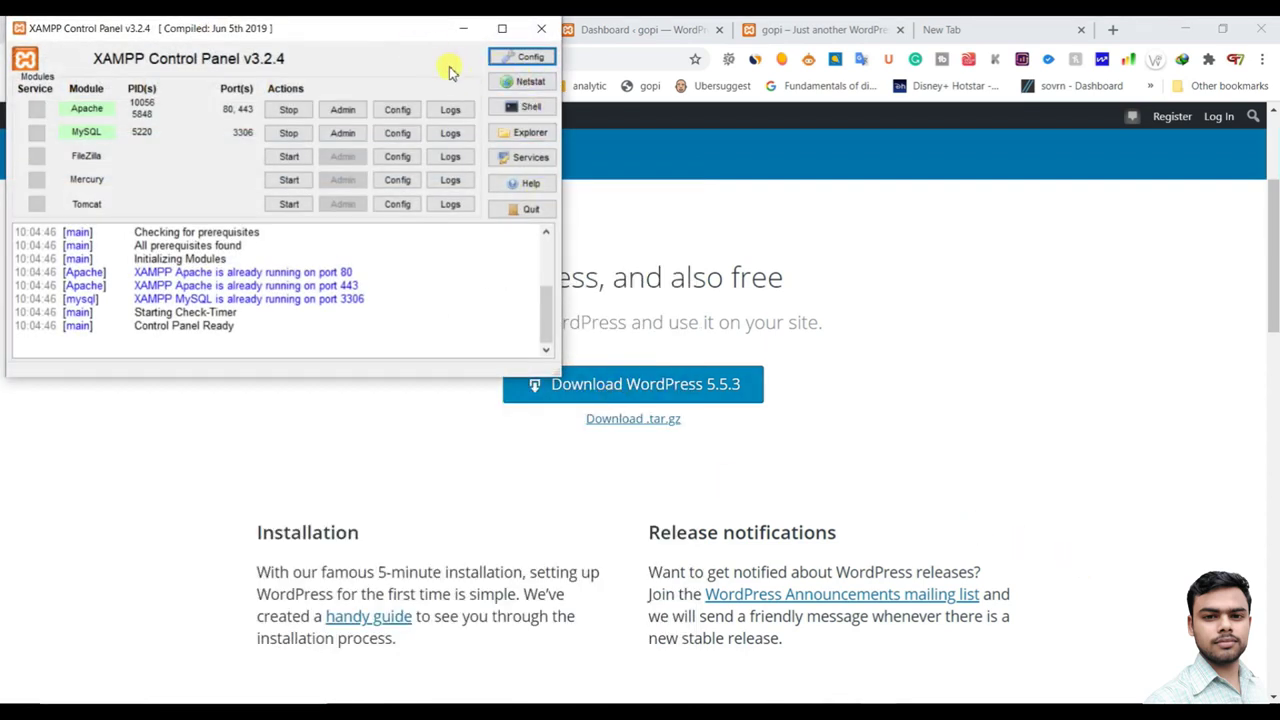
{"action": "left_click", "coordinate": [288, 133]}
{"action": "left_click", "coordinate": [288, 109]}
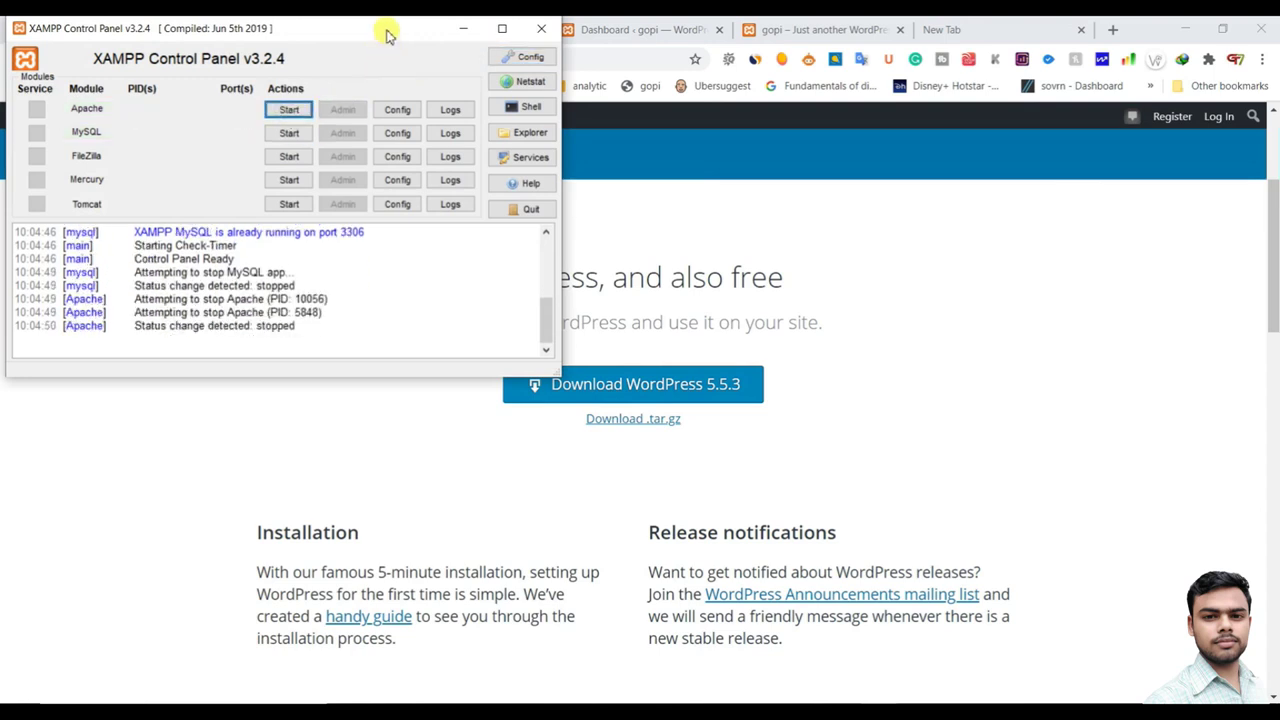
Step: Maximise the XAMPP Control Panel to view its modules and log, and minimise it again
{"action": "left_click_drag", "start_coordinate": [386, 29], "coordinate": [646, 70]}
{"action": "left_click", "coordinate": [760, 67]}
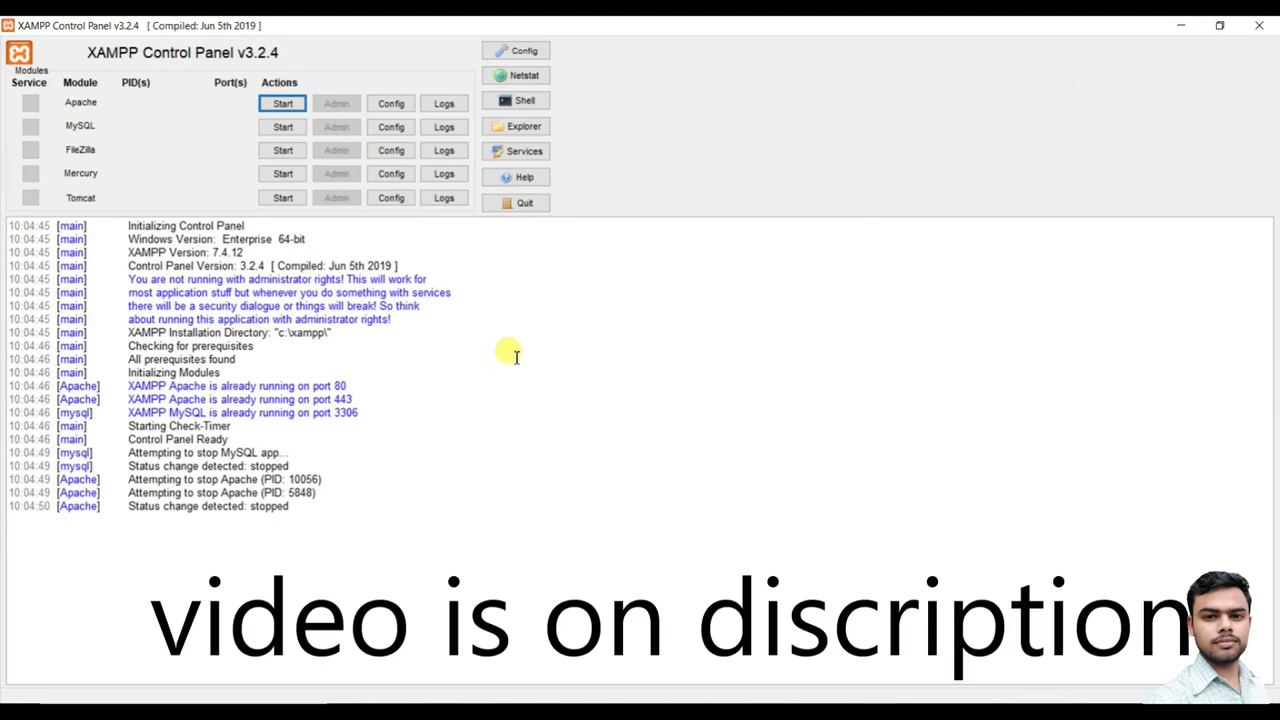
{"action": "left_click", "coordinate": [354, 587]}
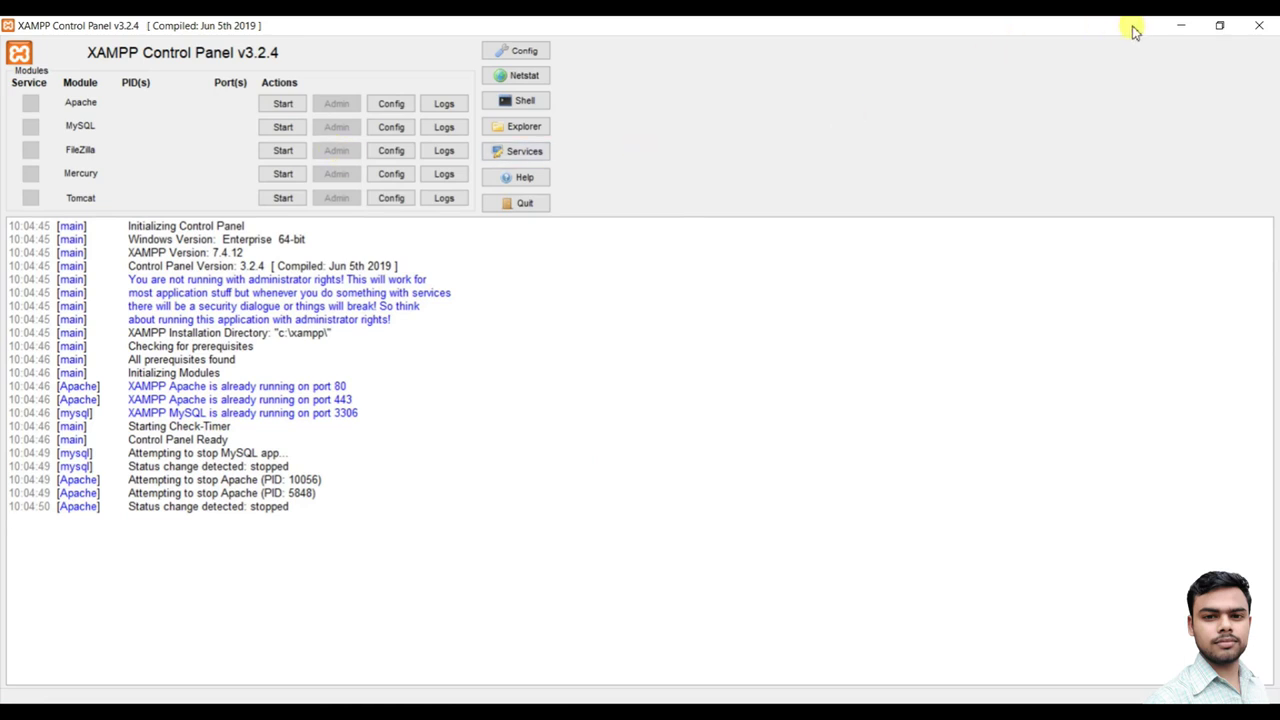
{"action": "left_click", "coordinate": [1175, 28]}
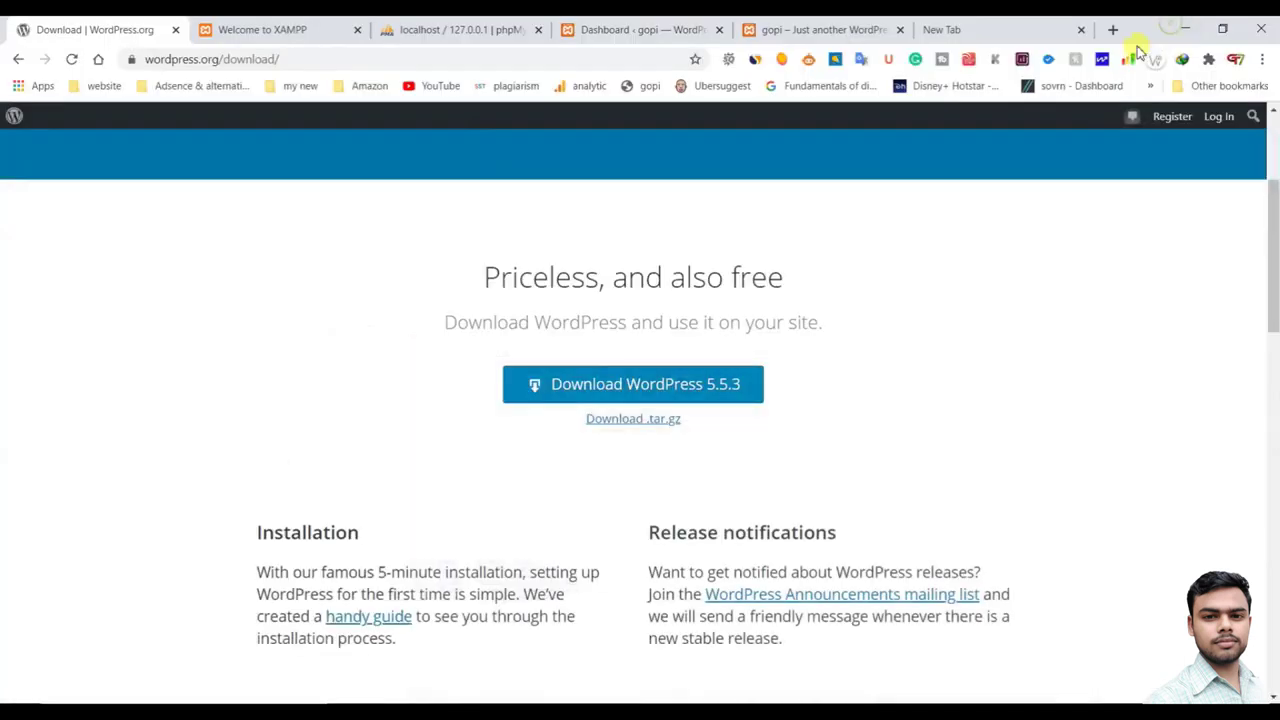
Step: Search the computer for XAMPP and open the file location of the XAMPP Control Panel shortcut
{"action": "key", "text": "super+s"}
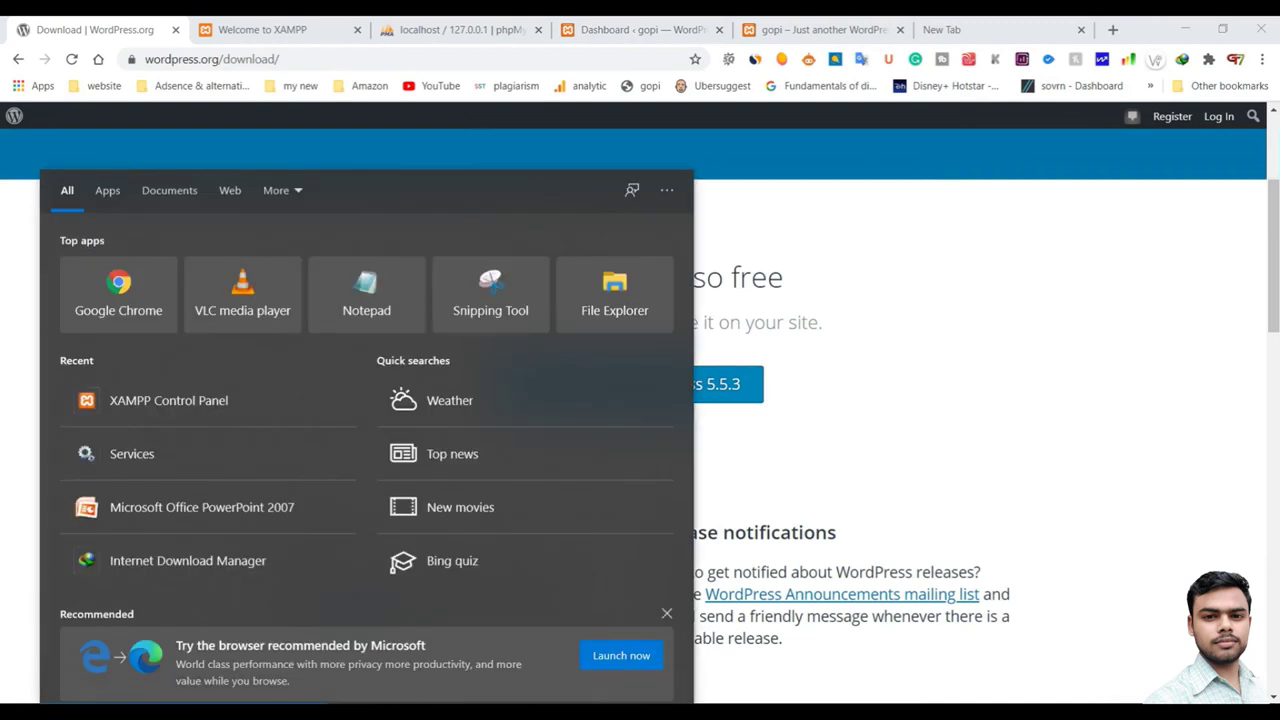
{"action": "type", "text": "xamp"}
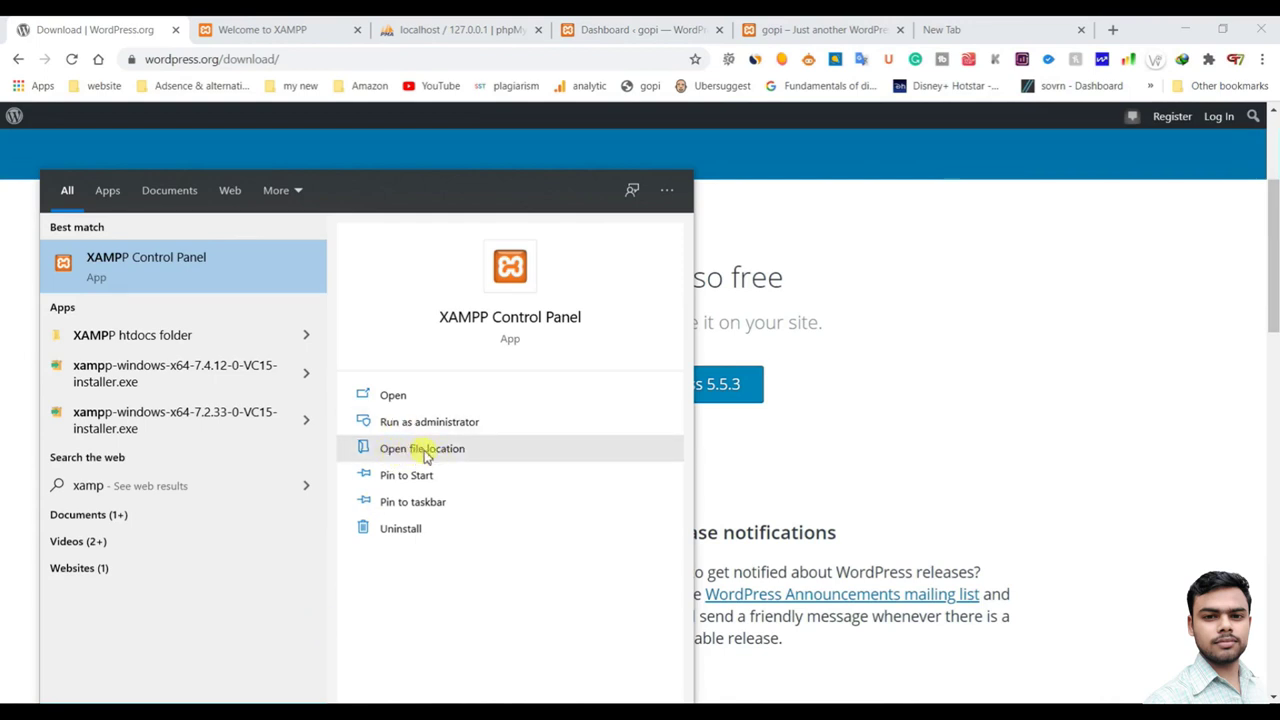
{"action": "left_click", "coordinate": [408, 450]}
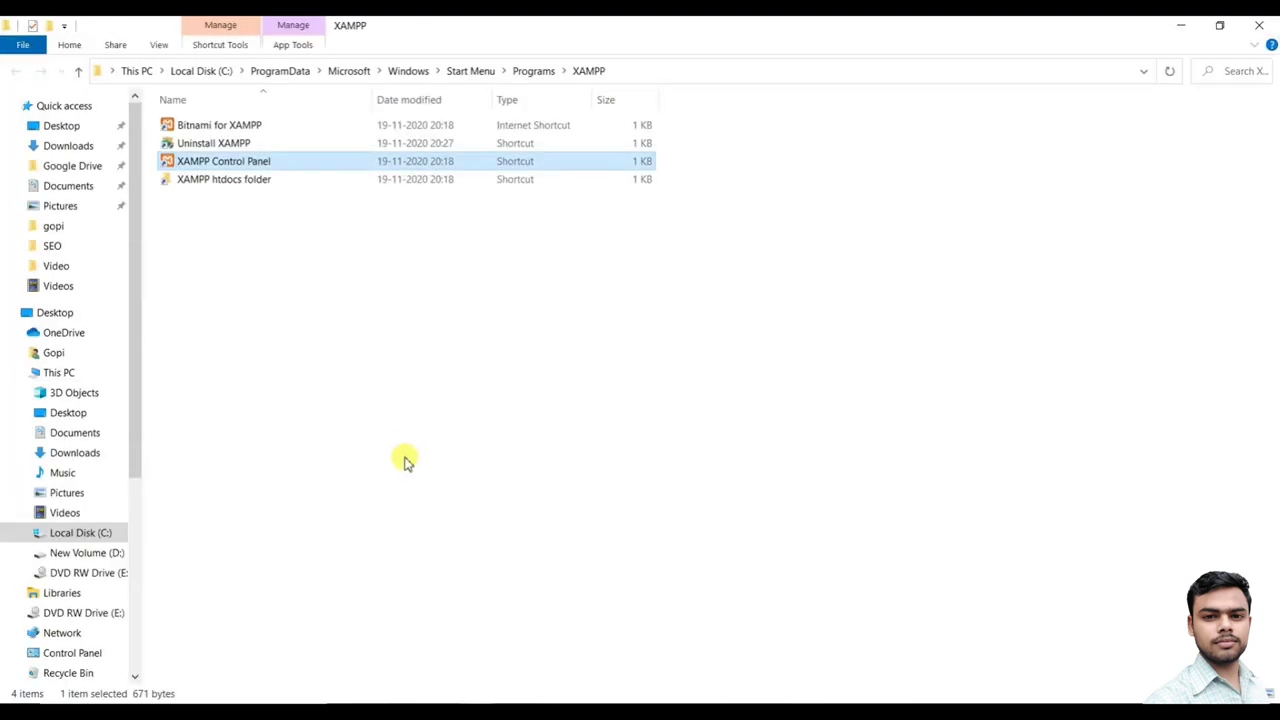
{"action": "left_click", "coordinate": [284, 305]}
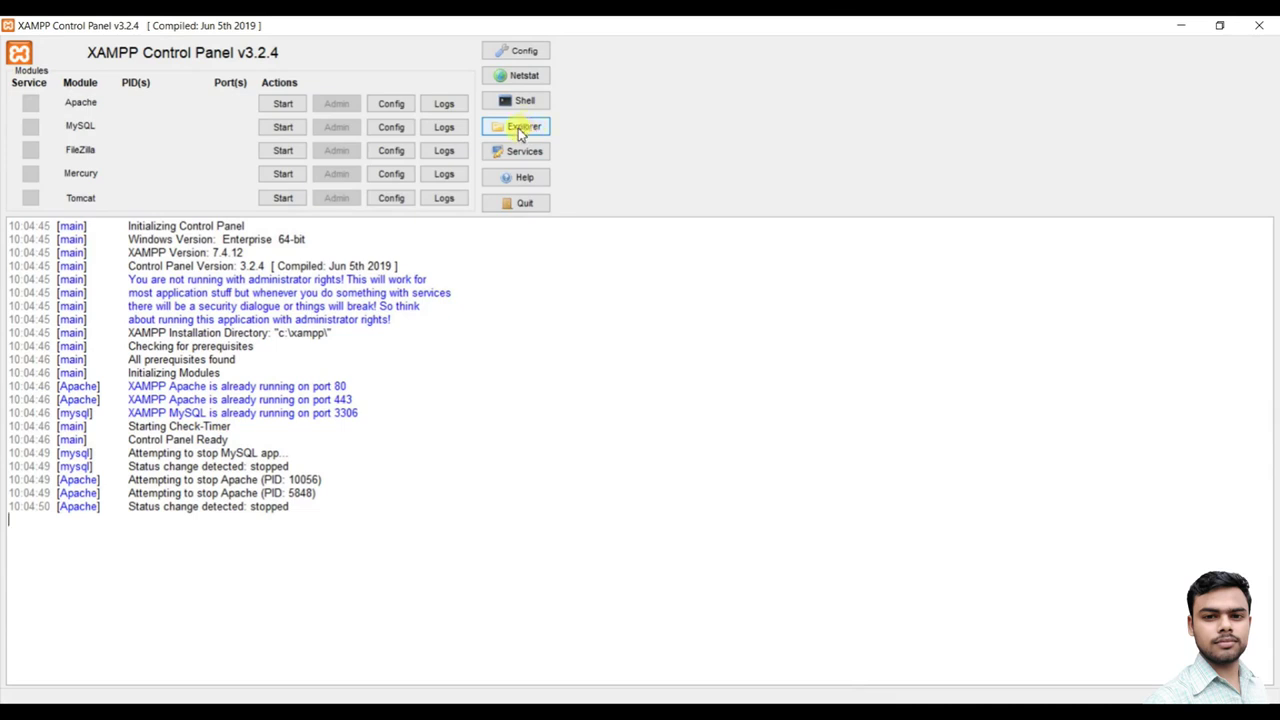
Step: Open the XAMPP installation folder from the XAMPP Control Panel and go into its htdocs folder
{"action": "left_click", "coordinate": [519, 130]}
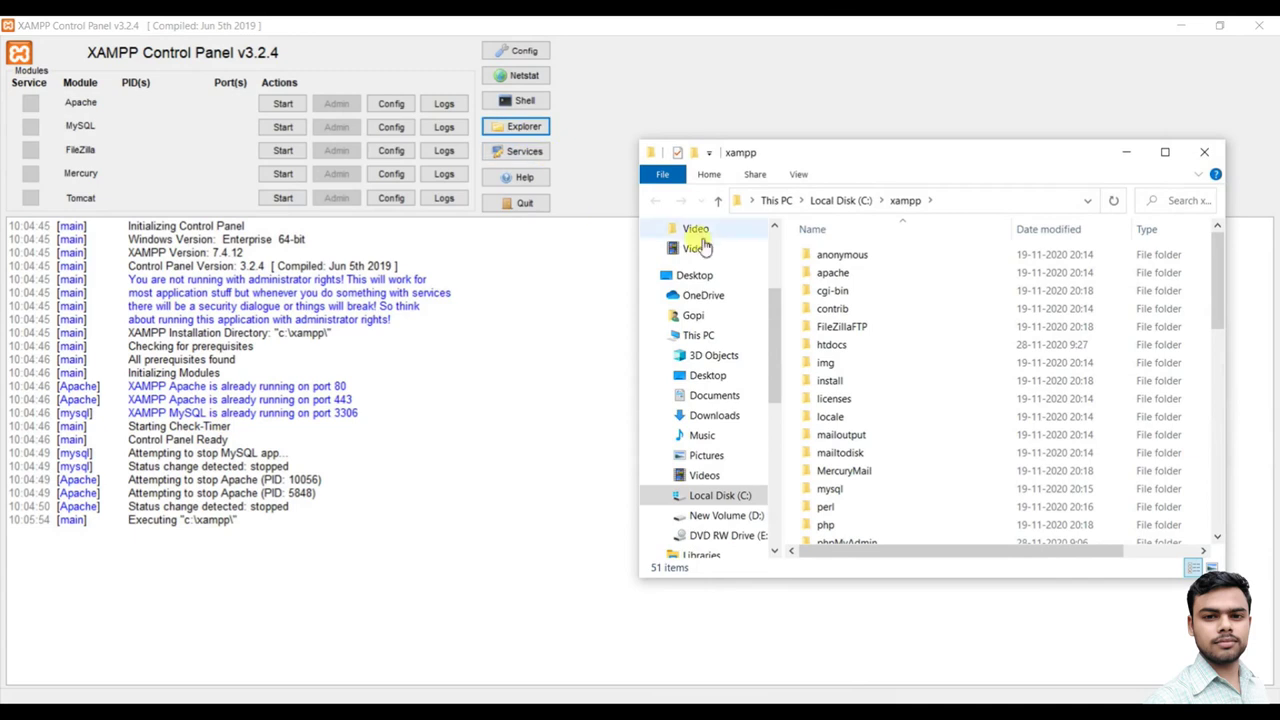
{"action": "left_click", "coordinate": [1165, 152]}
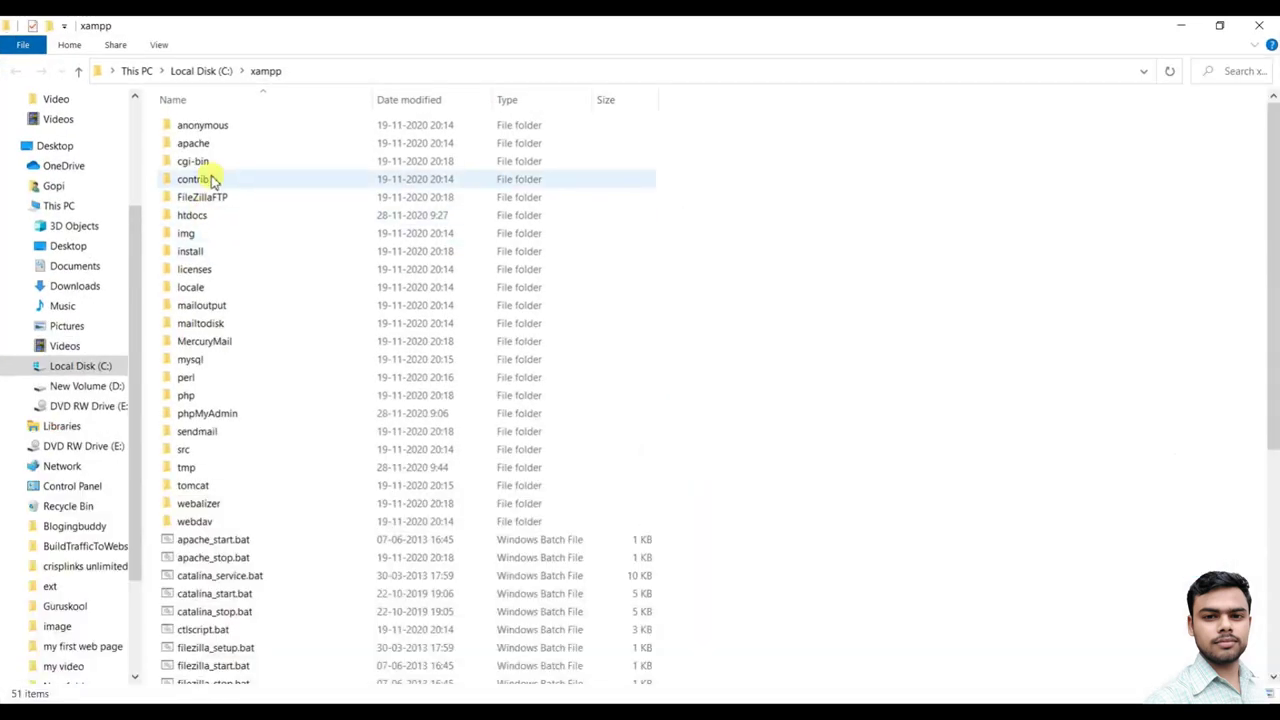
{"action": "scroll", "coordinate": [1018, 372], "scroll_direction": "down", "scroll_amount": 3}
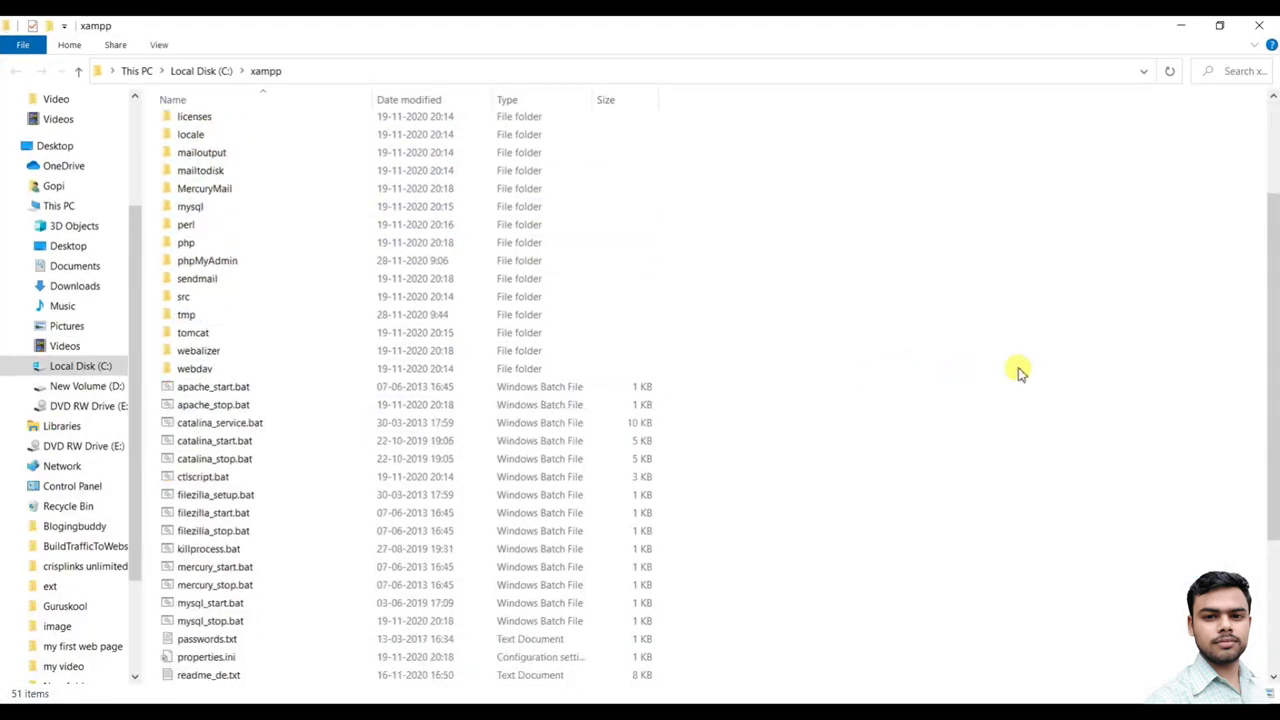
{"action": "scroll", "coordinate": [748, 403], "scroll_direction": "up", "scroll_amount": 2}
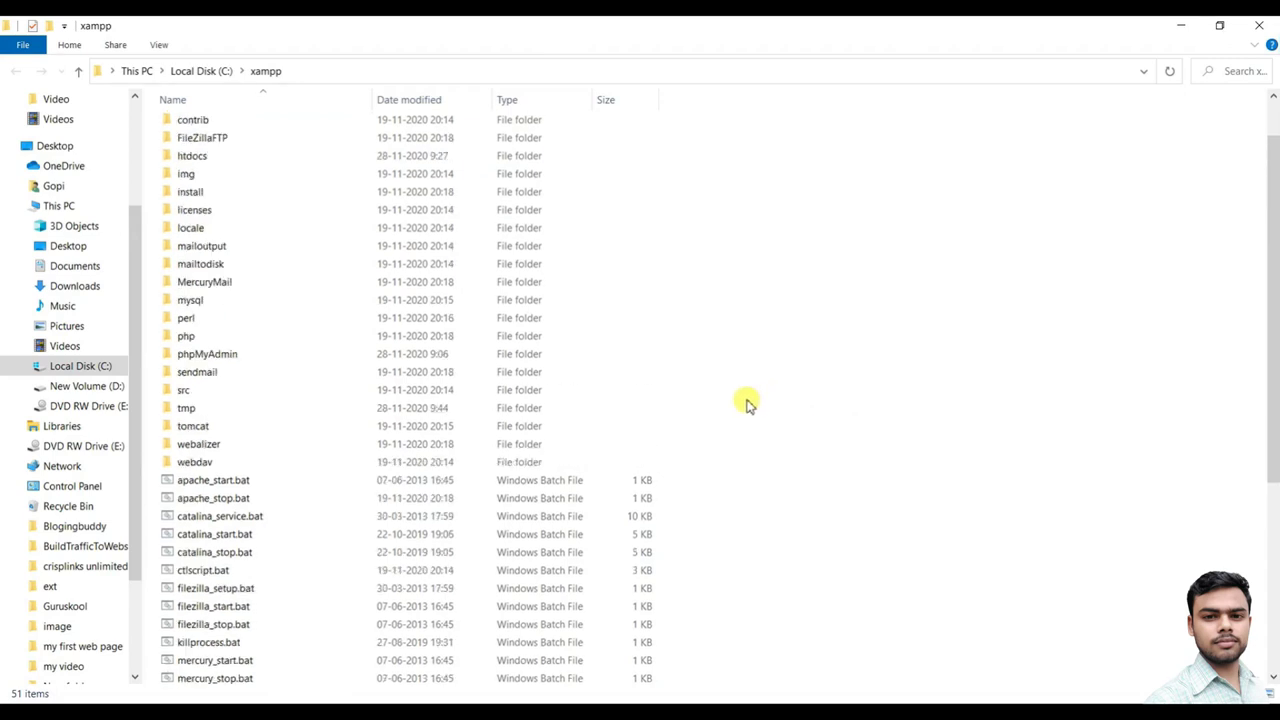
{"action": "scroll", "coordinate": [450, 395], "scroll_direction": "up", "scroll_amount": 1}
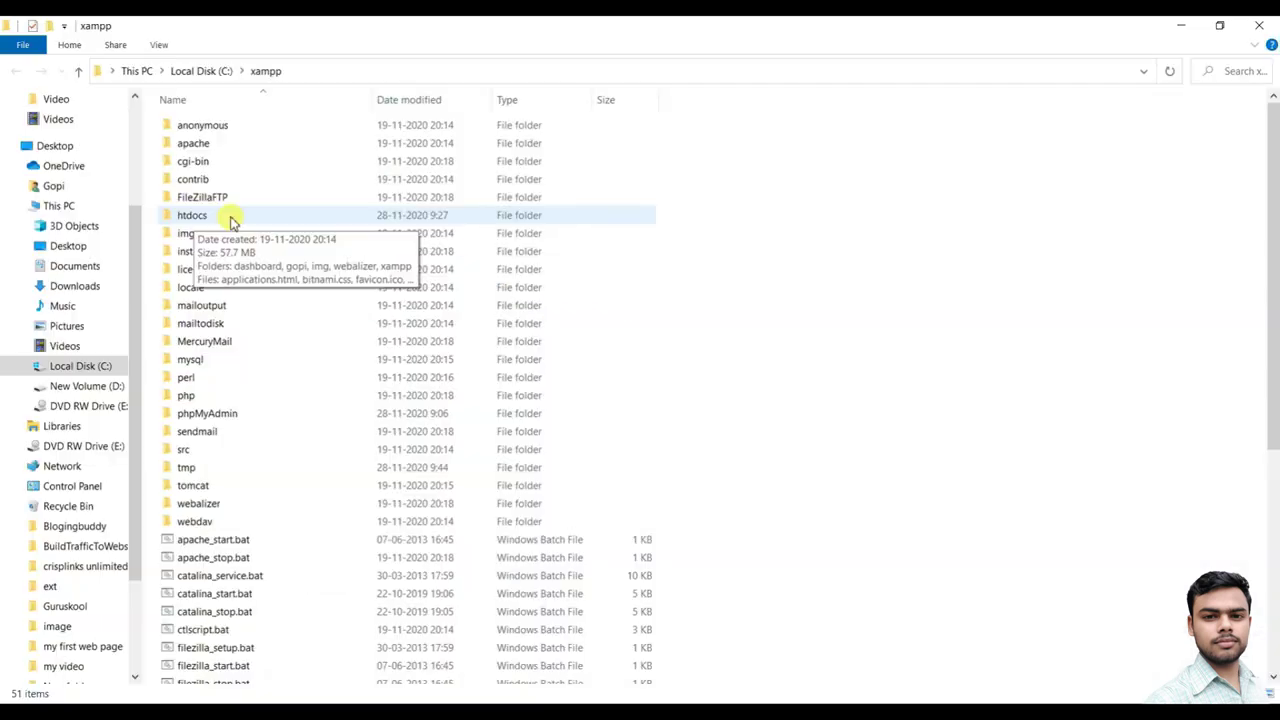
{"action": "double_click", "coordinate": [230, 217]}
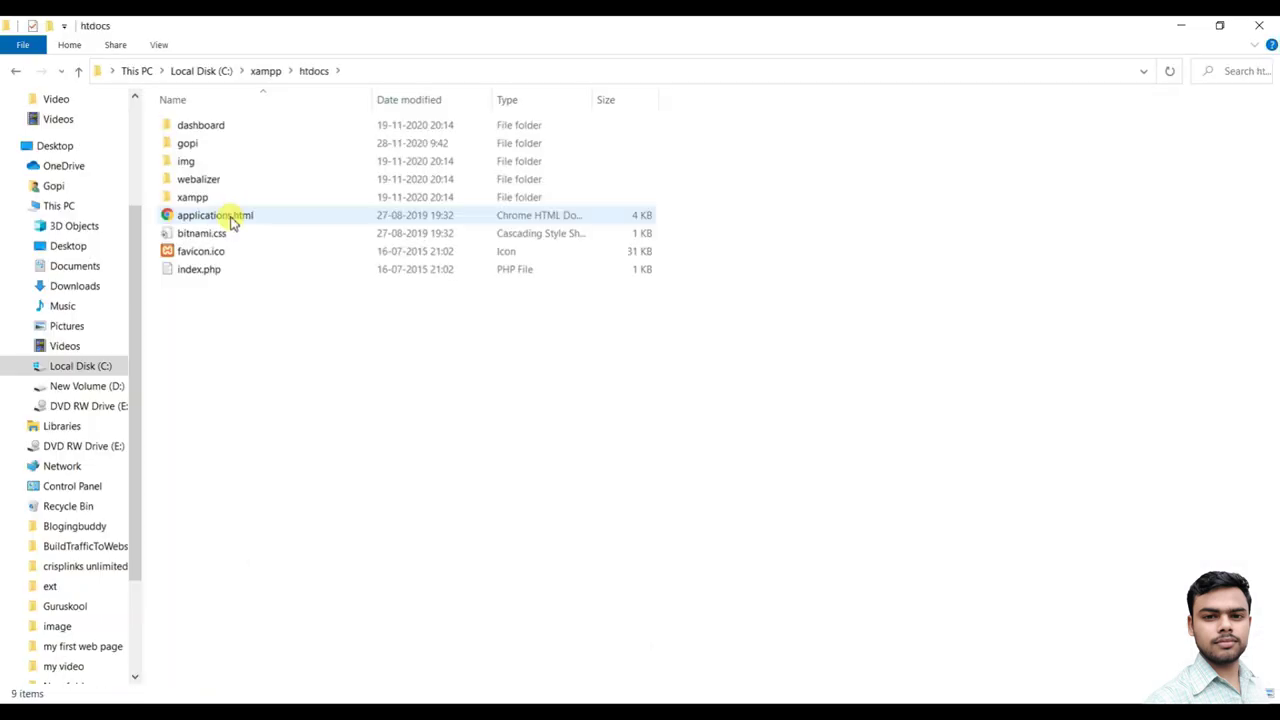
{"action": "left_click_drag", "start_coordinate": [246, 367], "coordinate": [194, 131]}
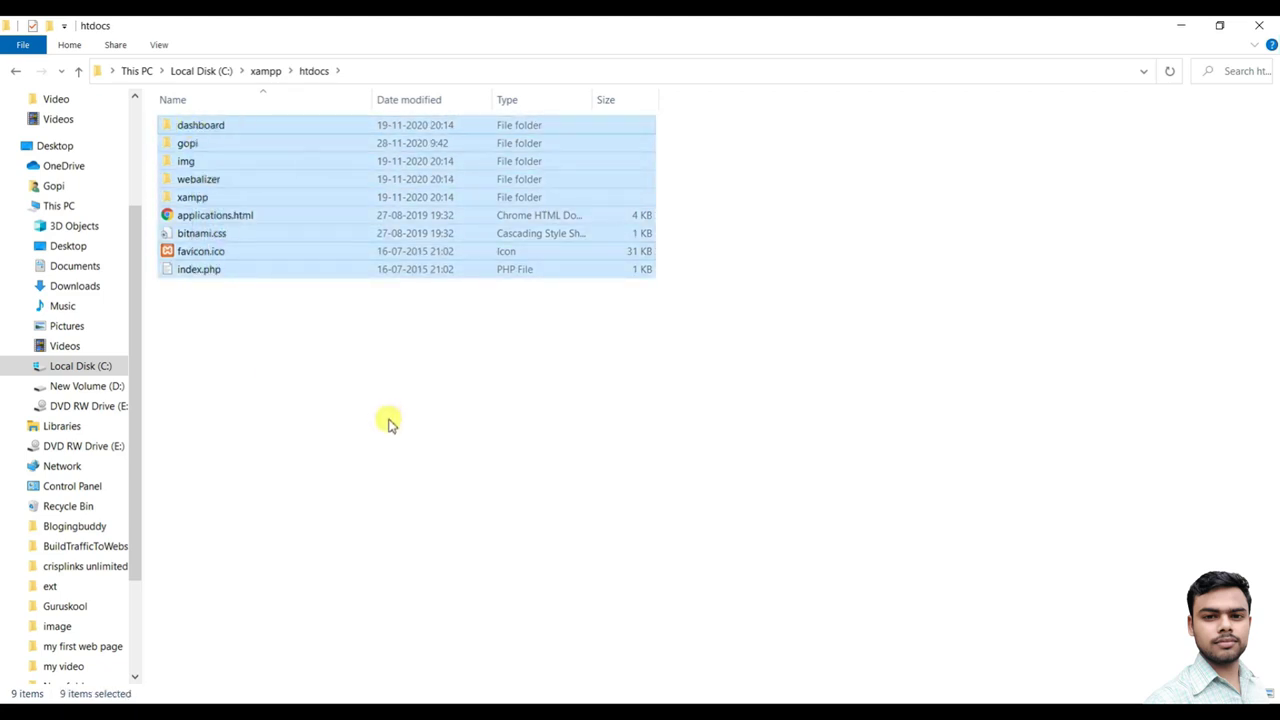
{"action": "left_click", "coordinate": [233, 368]}
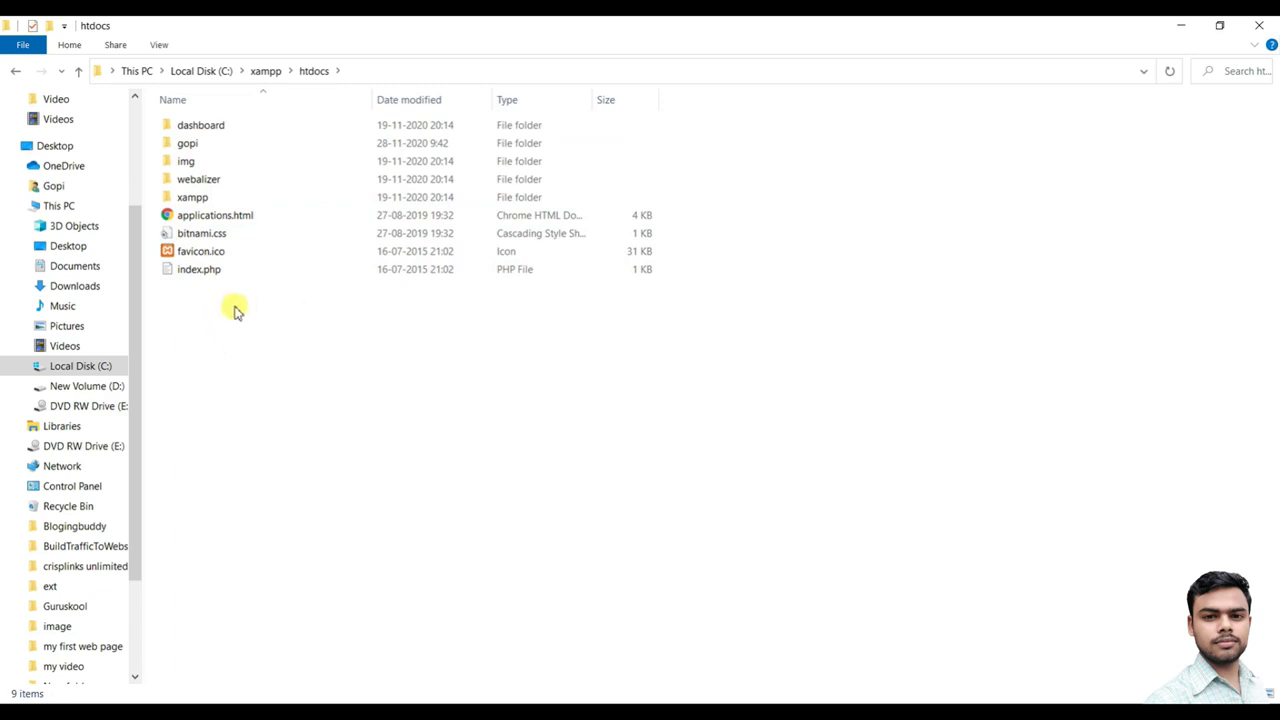
Step: Create a folder named livedemo inside htdocs and open it
{"action": "right_click", "coordinate": [236, 311]}
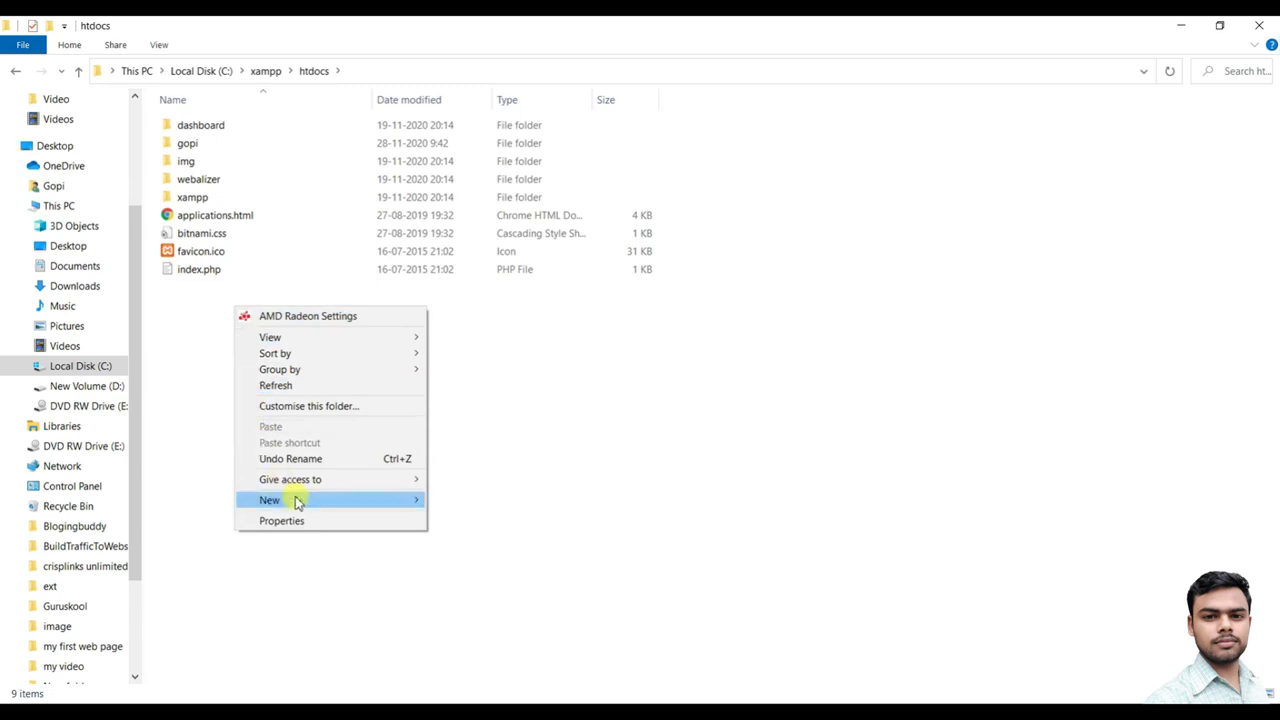
{"action": "mouse_move", "coordinate": [286, 500]}
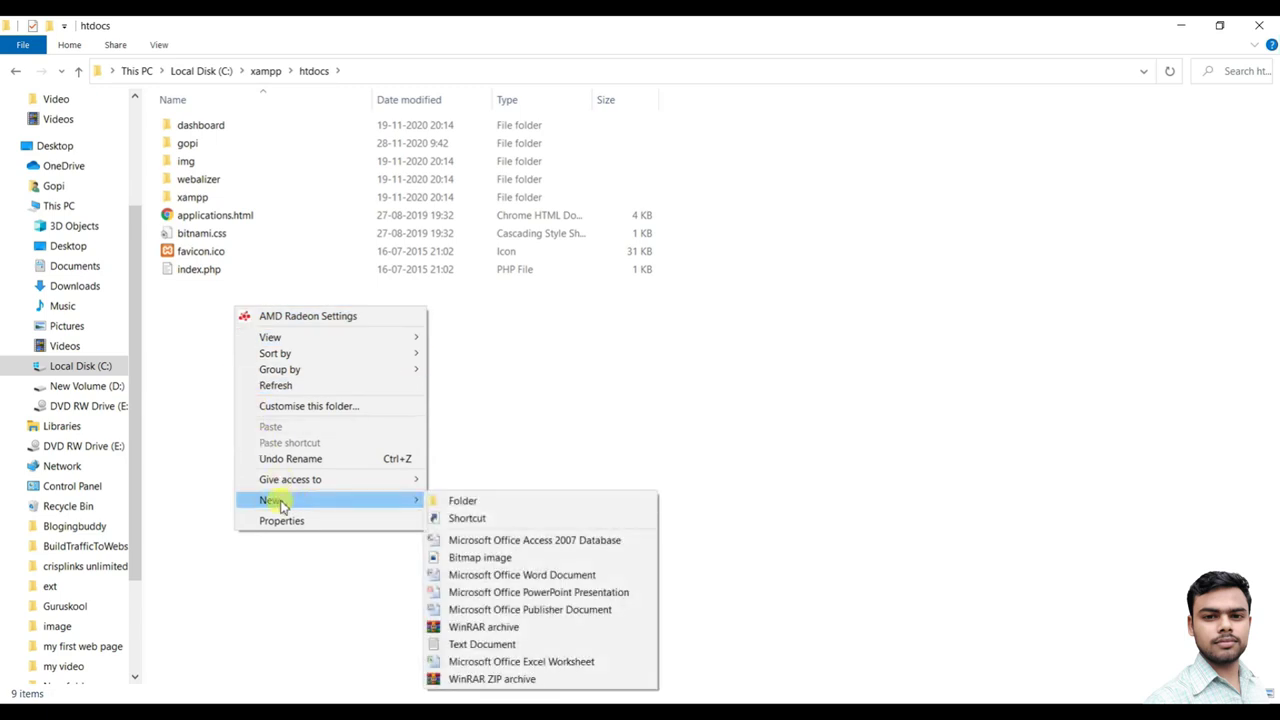
{"action": "left_click", "coordinate": [460, 504]}
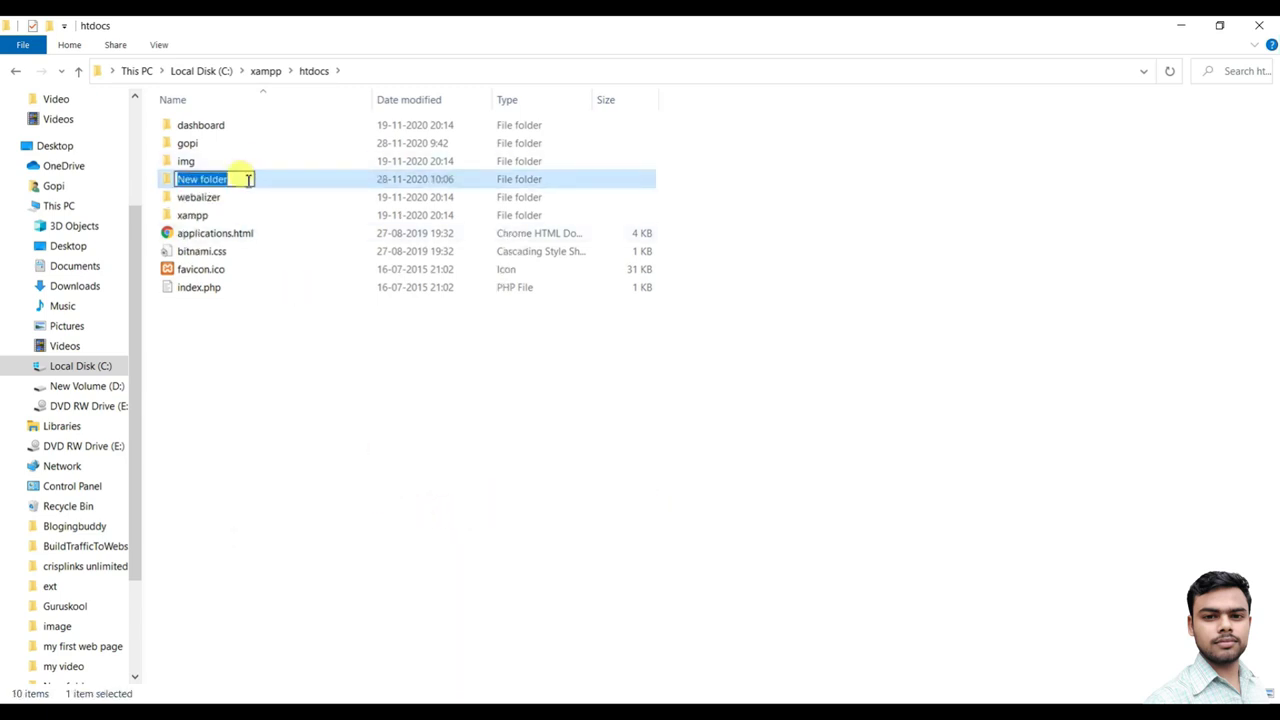
{"action": "key", "text": "BackSpace"}
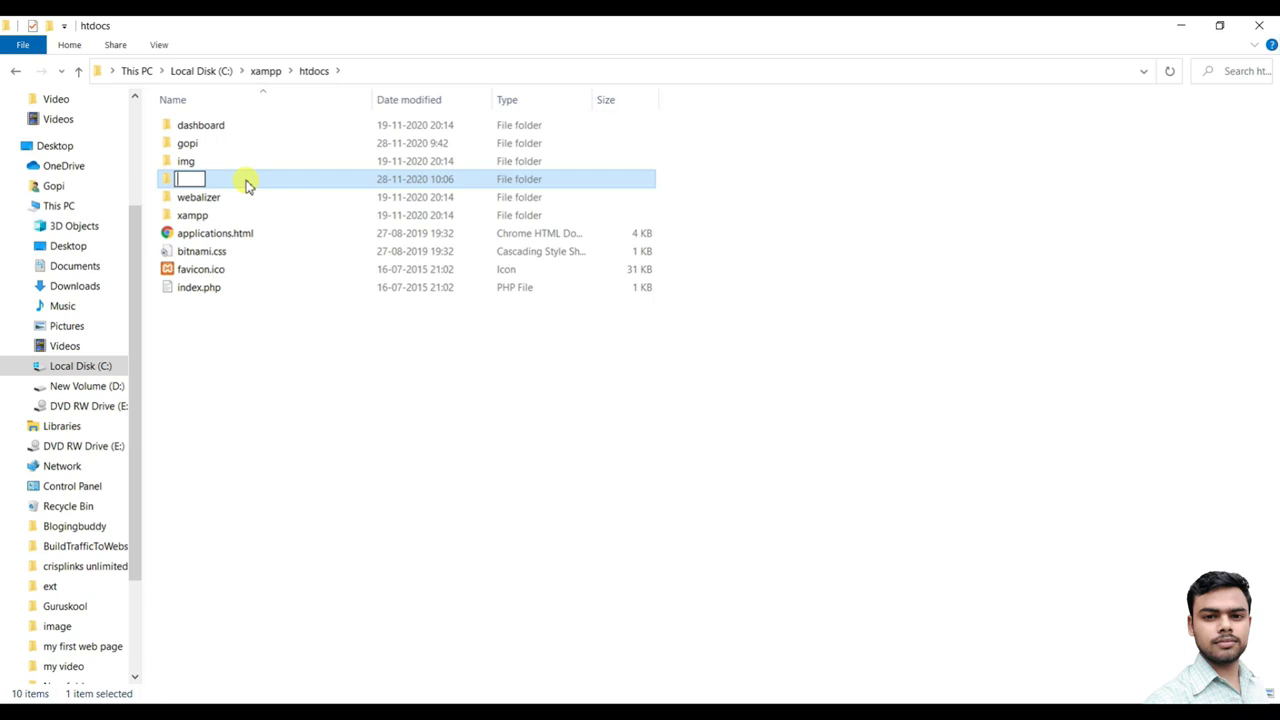
{"action": "type", "text": "vedemo"}
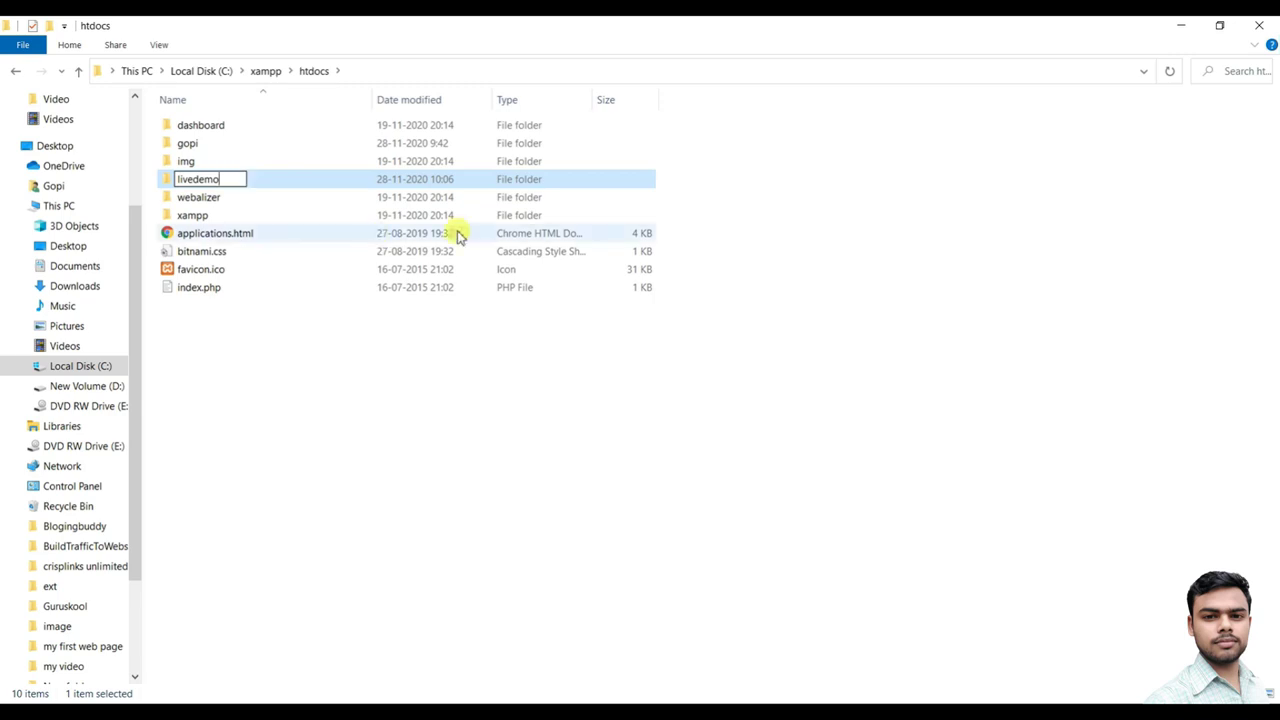
{"action": "left_click", "coordinate": [857, 392]}
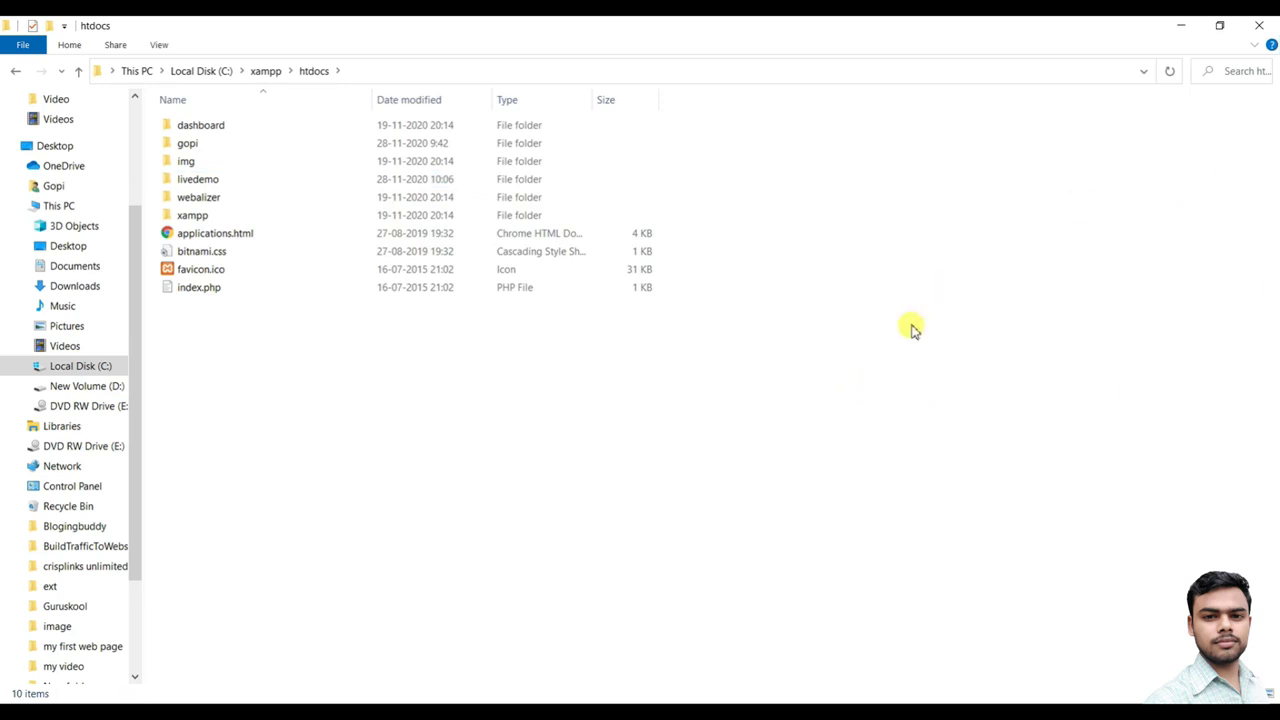
{"action": "double_click", "coordinate": [212, 181]}
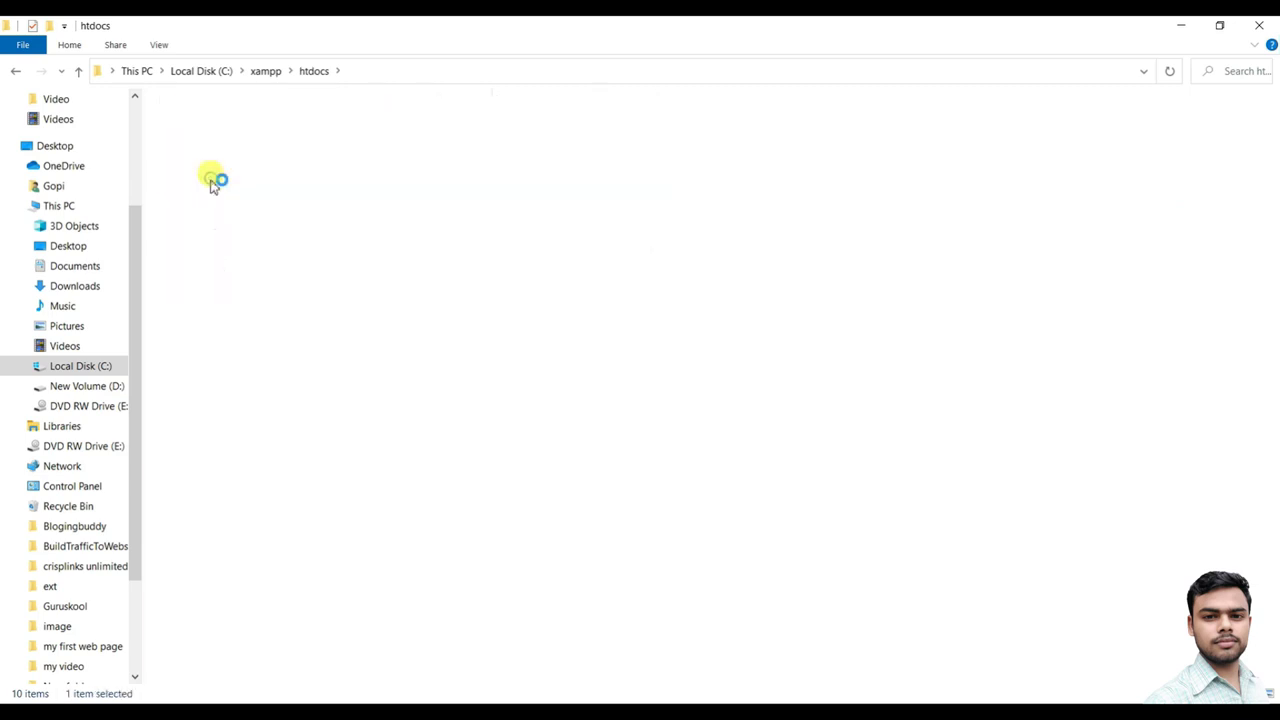
Step: Move wordpress-5.5.3.zip from the desktop into the livedemo folder, clearing the other open windows out of the way
{"action": "left_click", "coordinate": [1213, 32]}
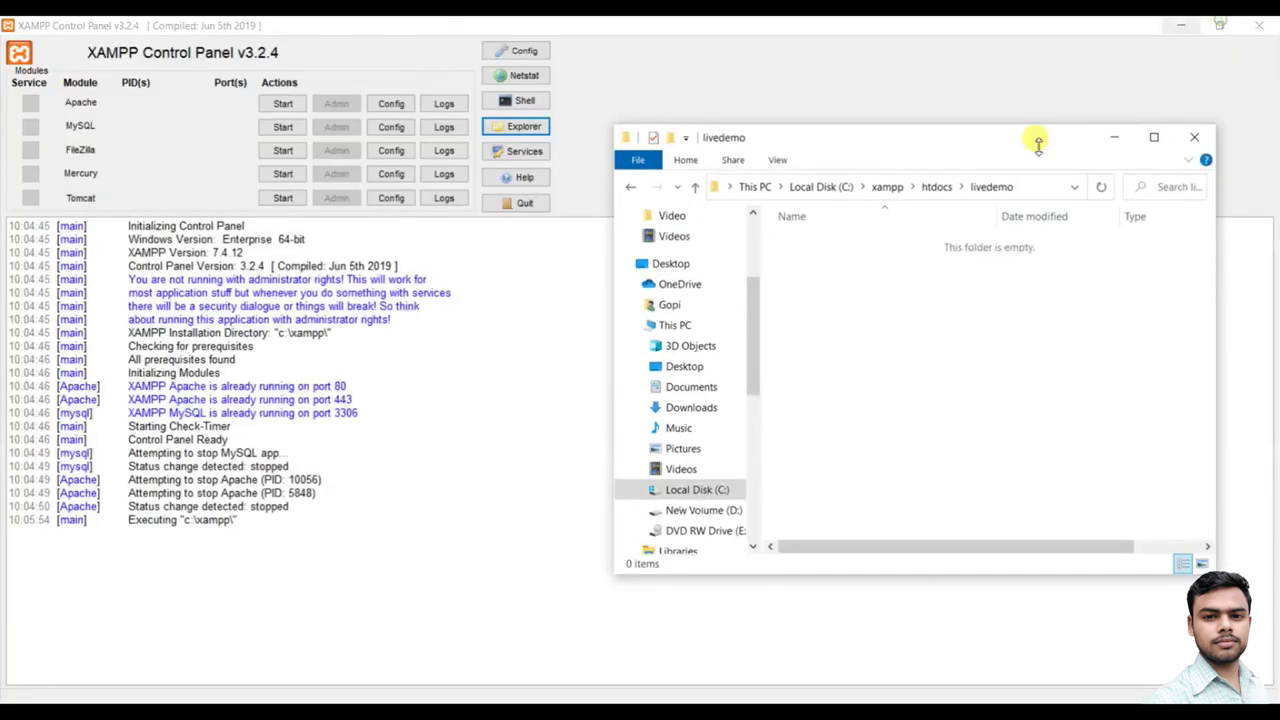
{"action": "left_click_drag", "start_coordinate": [1013, 160], "coordinate": [831, 152]}
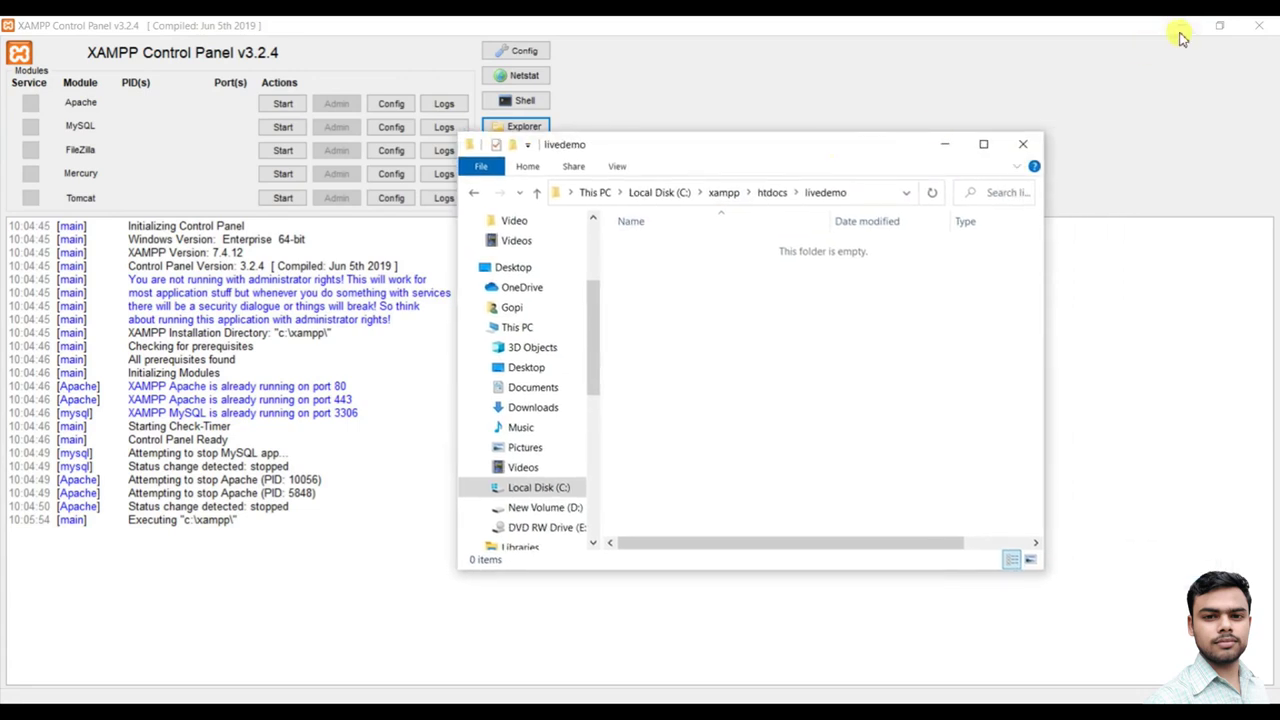
{"action": "left_click", "coordinate": [1181, 25]}
{"action": "left_click", "coordinate": [1191, 22]}
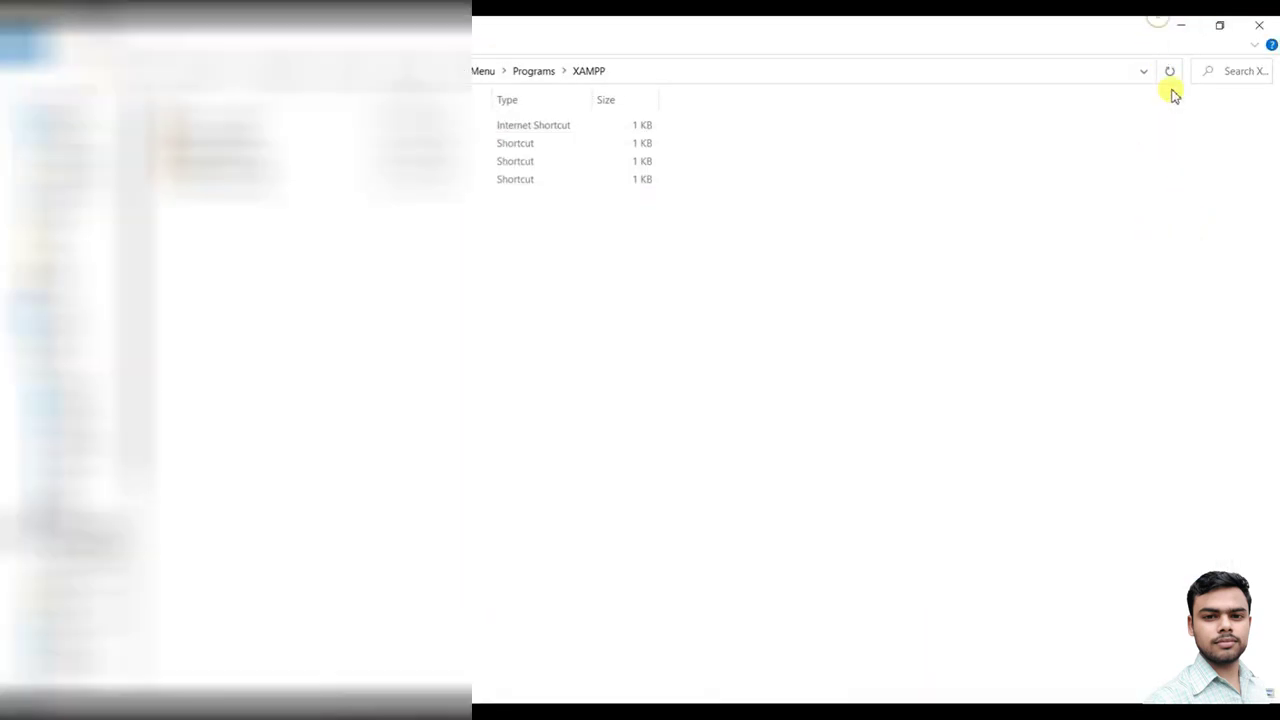
{"action": "left_click", "coordinate": [1172, 24]}
{"action": "left_click", "coordinate": [1186, 28]}
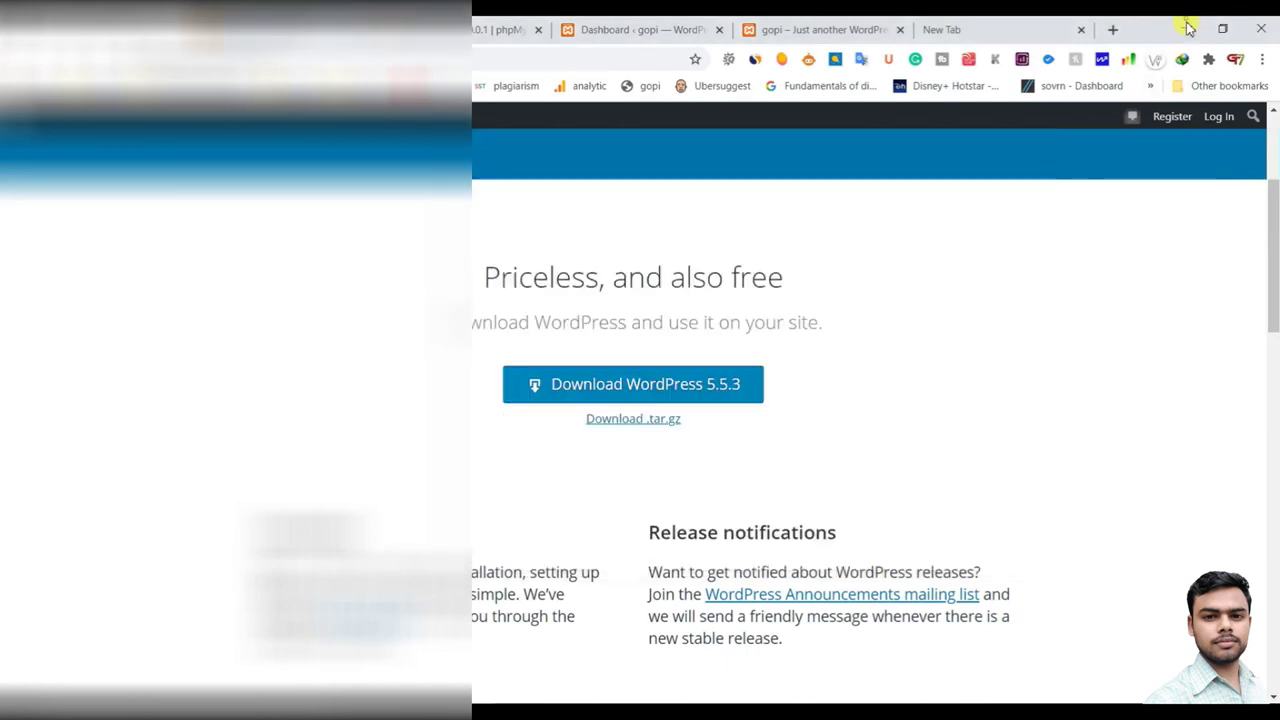
{"action": "left_click", "coordinate": [1185, 26]}
{"action": "left_click", "coordinate": [1105, 140]}
{"action": "left_click_drag", "start_coordinate": [1105, 140], "coordinate": [780, 306]}
{"action": "left_click", "coordinate": [982, 147]}
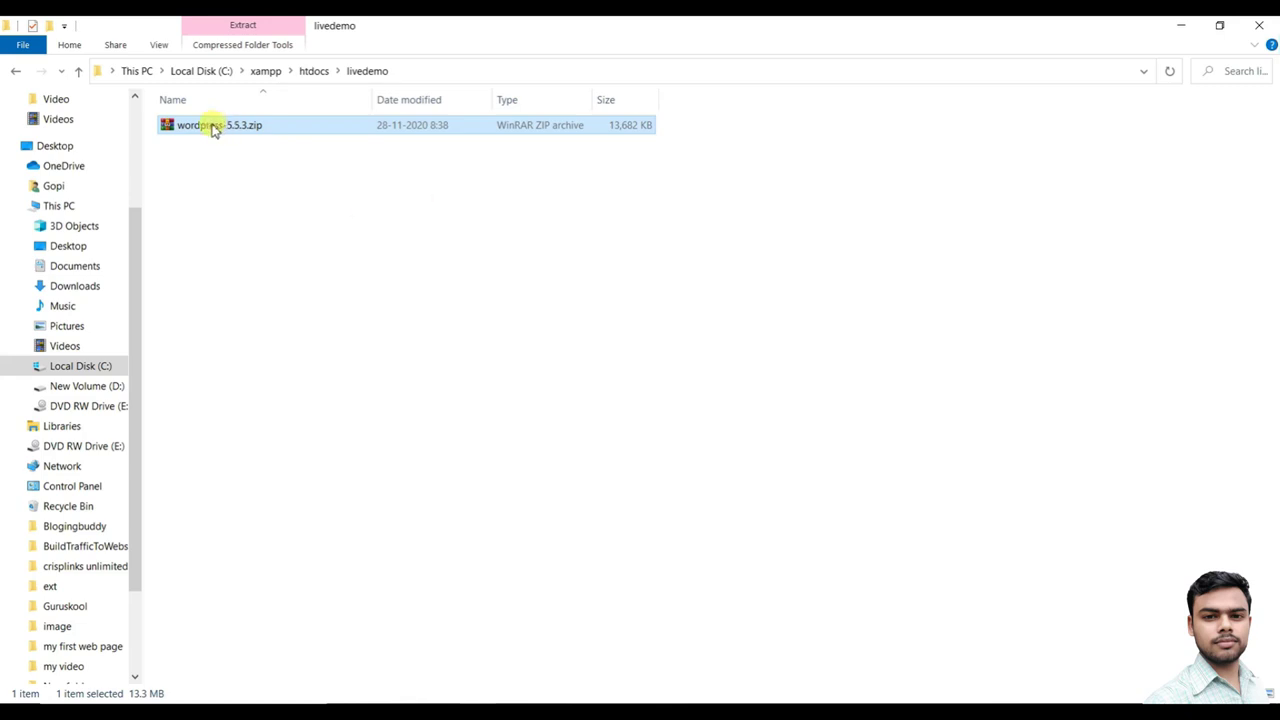
Step: Extract wordpress-5.5.3.zip into a wordpress-5.5.3 folder inside livedemo, and delete the zip archive
{"action": "right_click", "coordinate": [208, 128]}
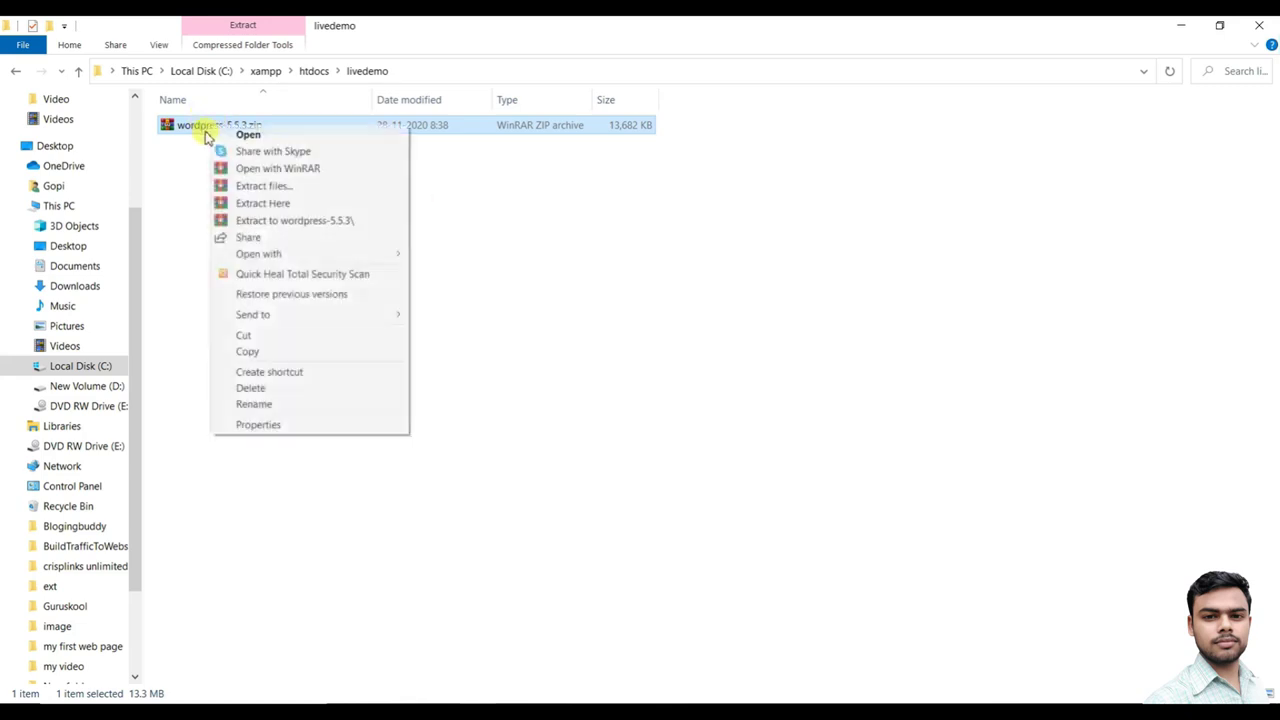
{"action": "left_click", "coordinate": [267, 186]}
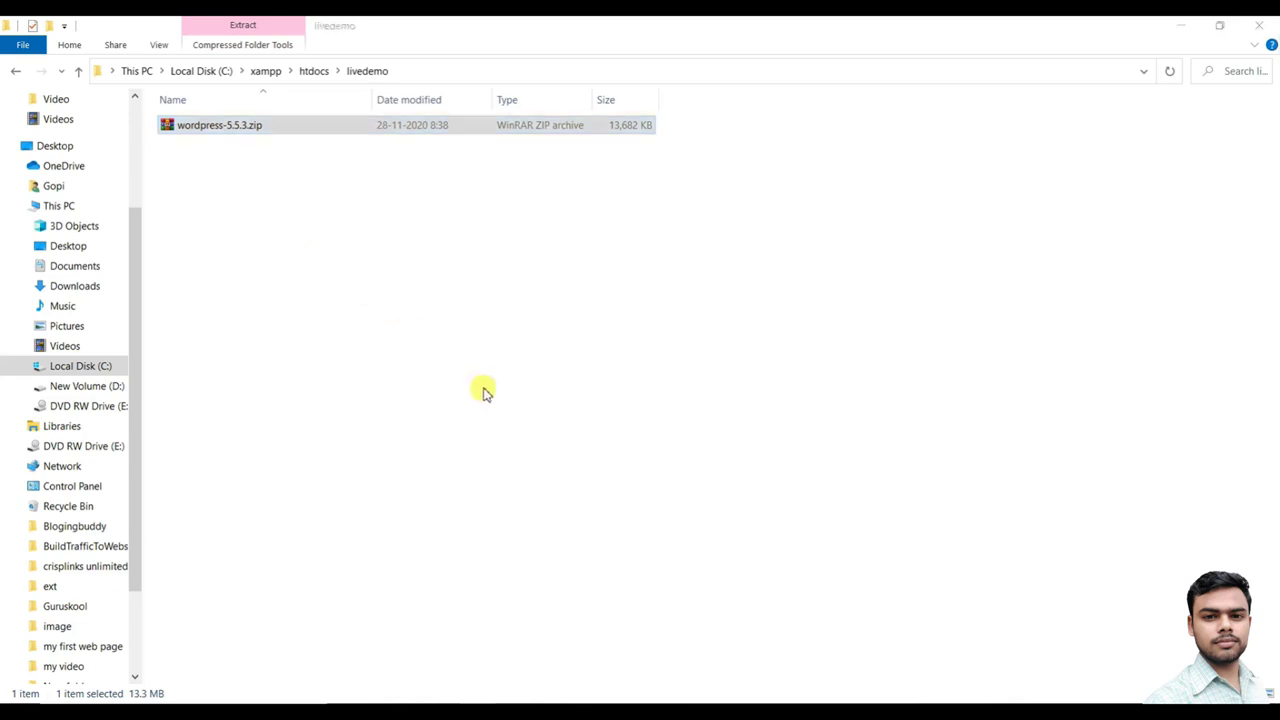
{"action": "left_click", "coordinate": [683, 535]}
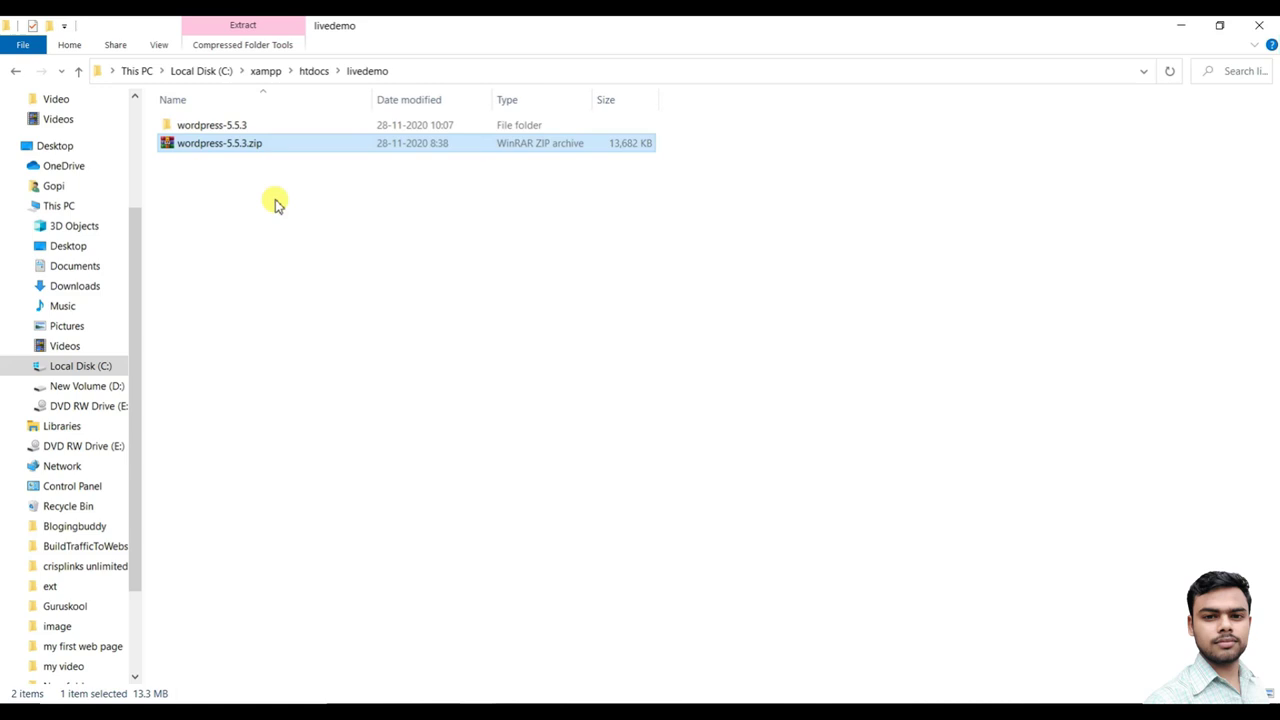
{"action": "left_click", "coordinate": [228, 190]}
{"action": "left_click_drag", "start_coordinate": [228, 190], "coordinate": [170, 148]}
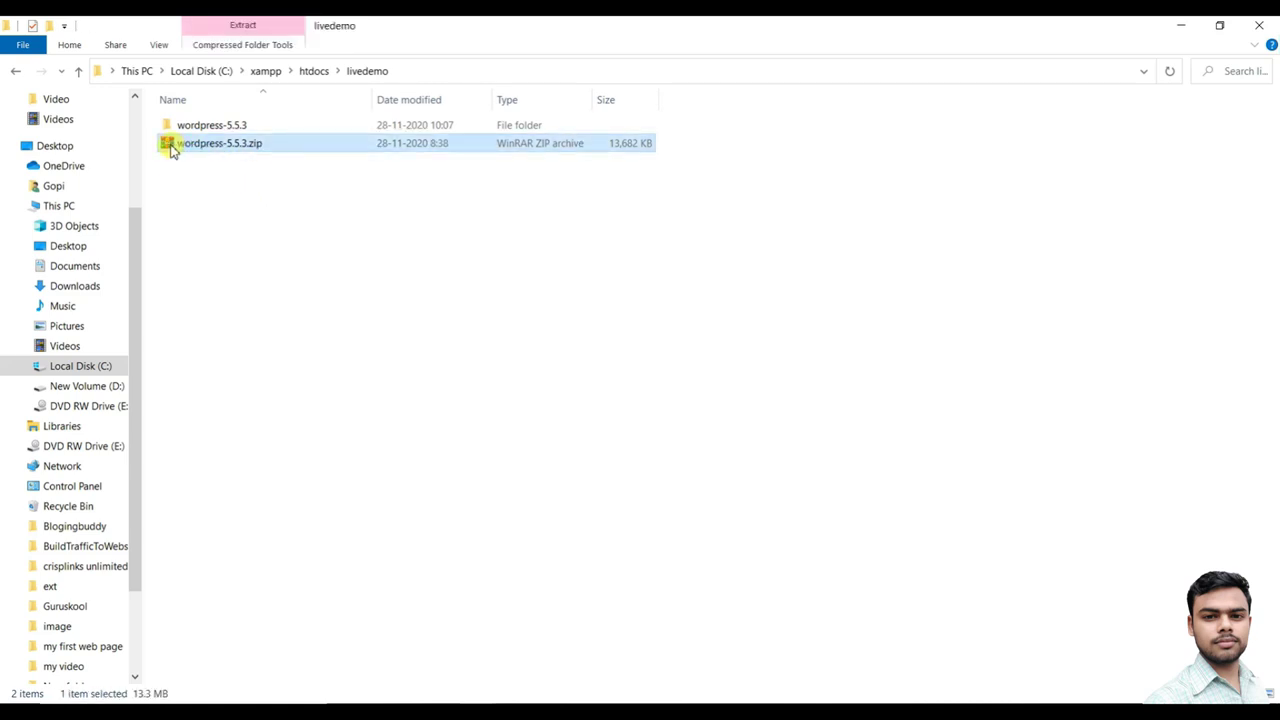
{"action": "key", "text": "Delete"}
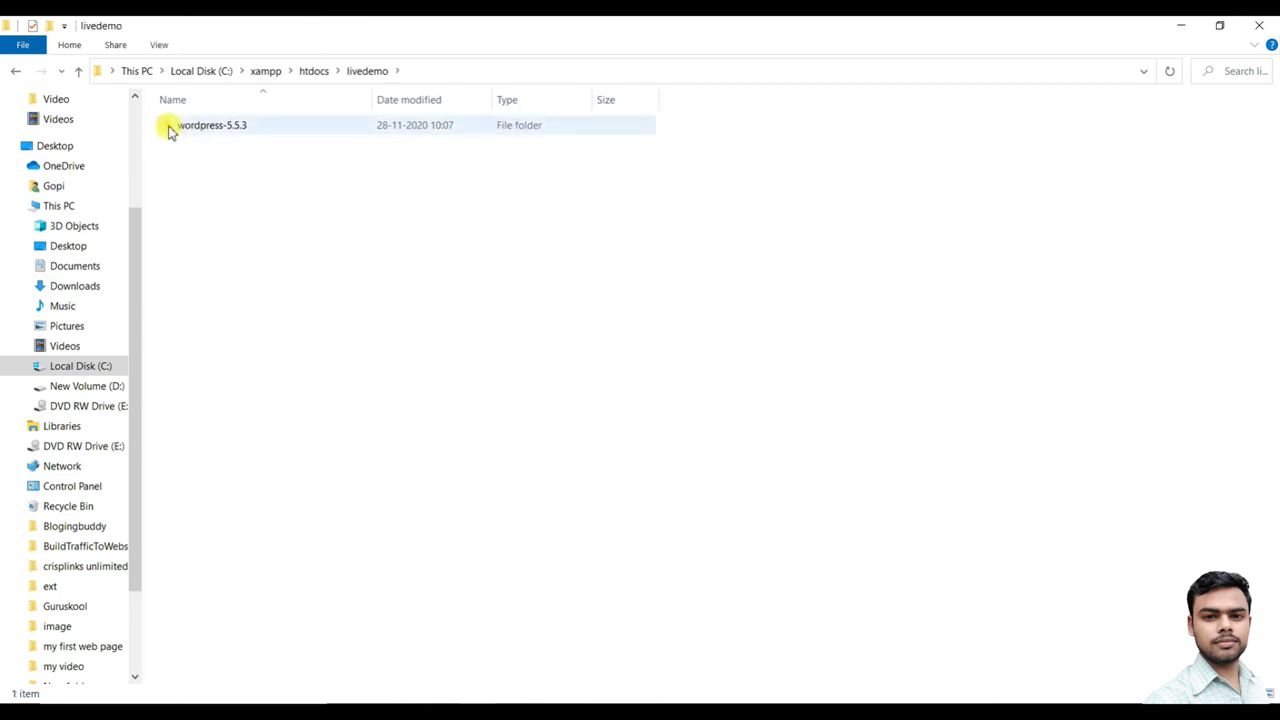
Step: Move all files and folders from the wordpress folder inside wordpress-5.5.3 directly into the livedemo folder
{"action": "double_click", "coordinate": [238, 128]}
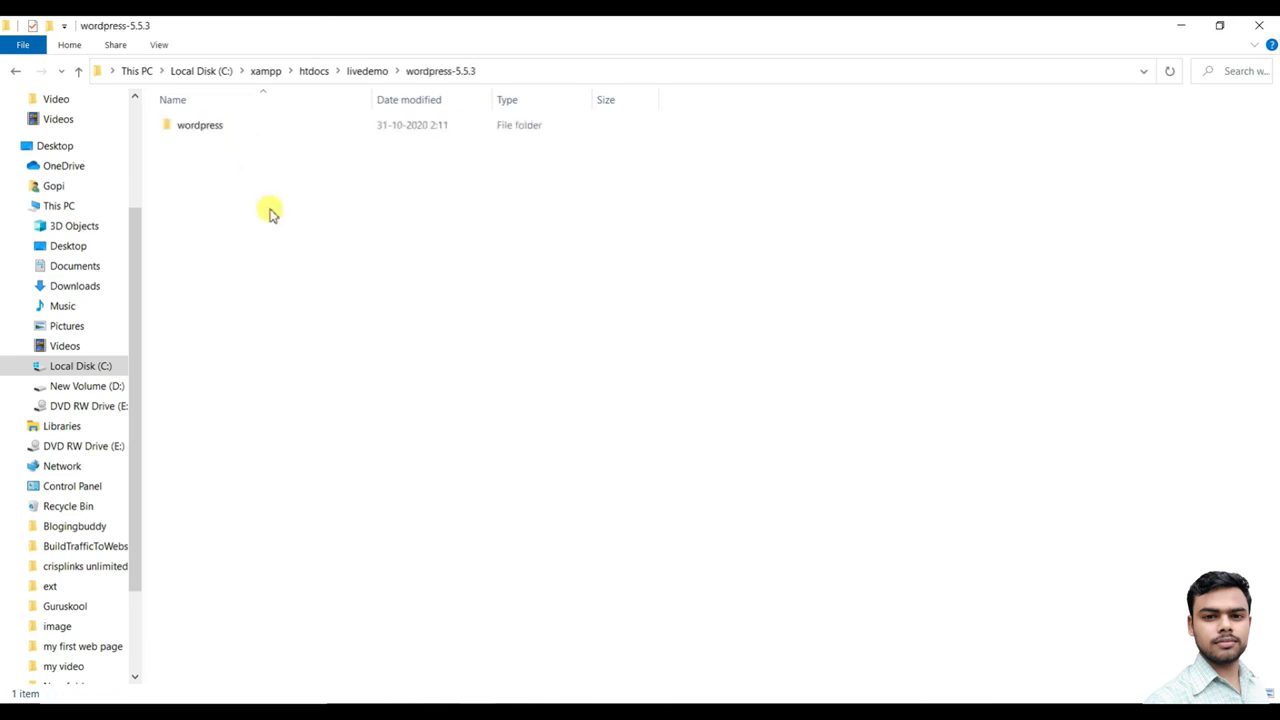
{"action": "left_click", "coordinate": [212, 128]}
{"action": "double_click", "coordinate": [213, 128]}
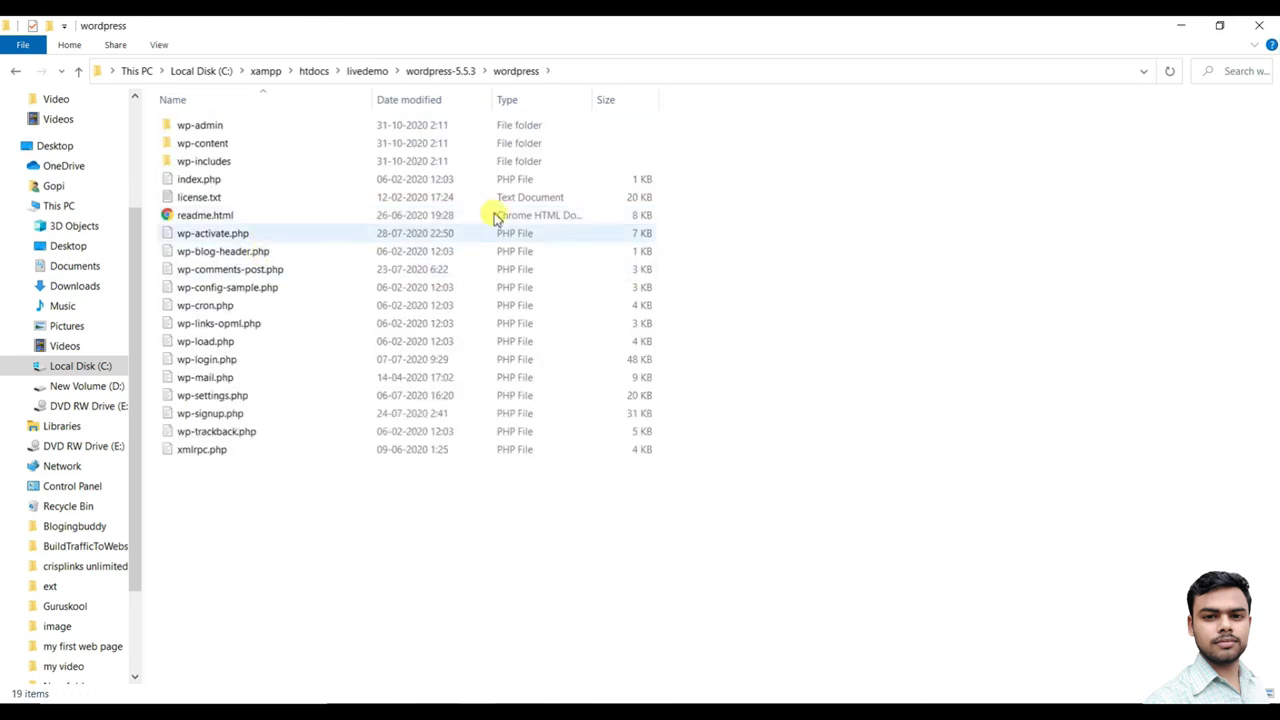
{"action": "left_click_drag", "start_coordinate": [312, 545], "coordinate": [196, 120]}
{"action": "right_click", "coordinate": [205, 140]}
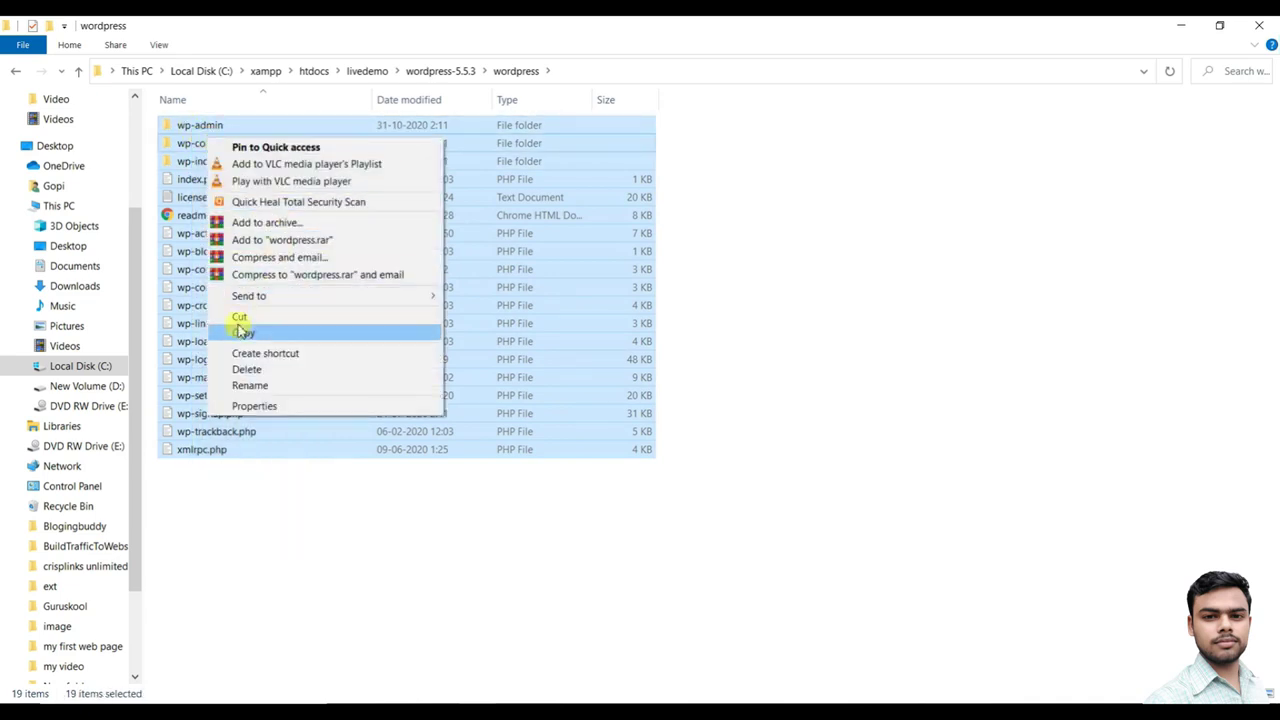
{"action": "left_click", "coordinate": [244, 331]}
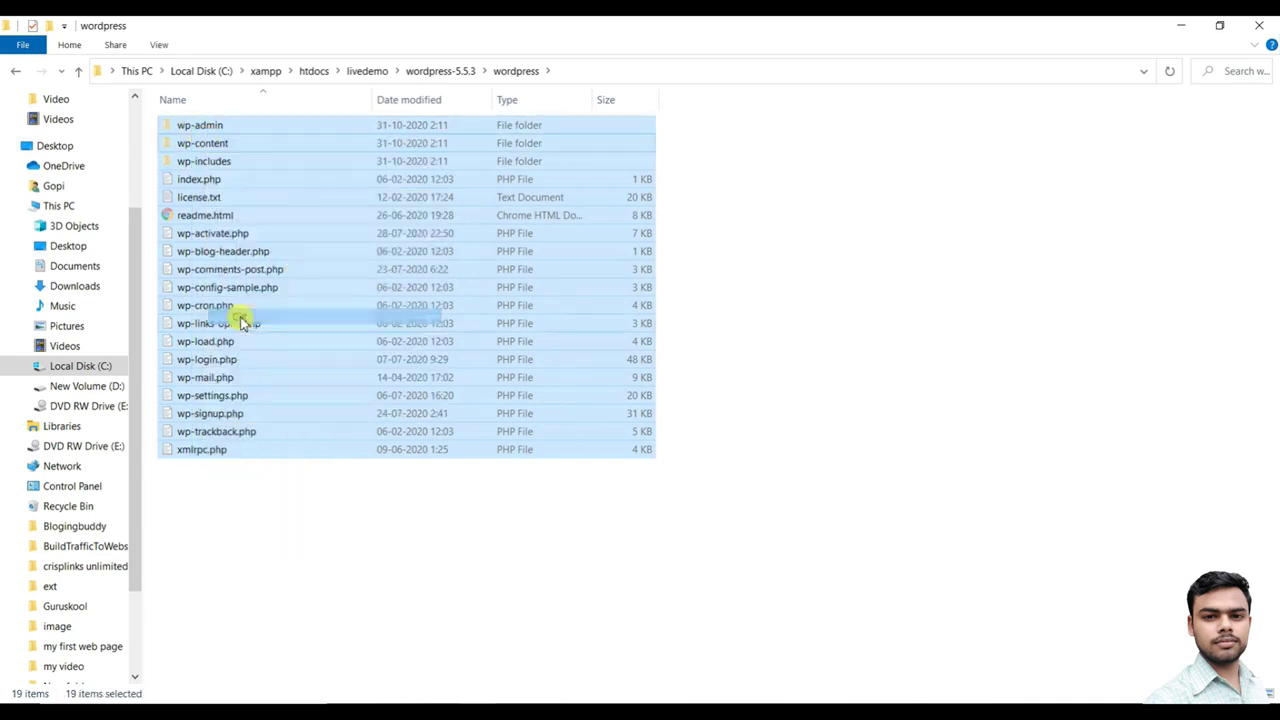
{"action": "left_click", "coordinate": [78, 72]}
{"action": "left_click", "coordinate": [78, 78]}
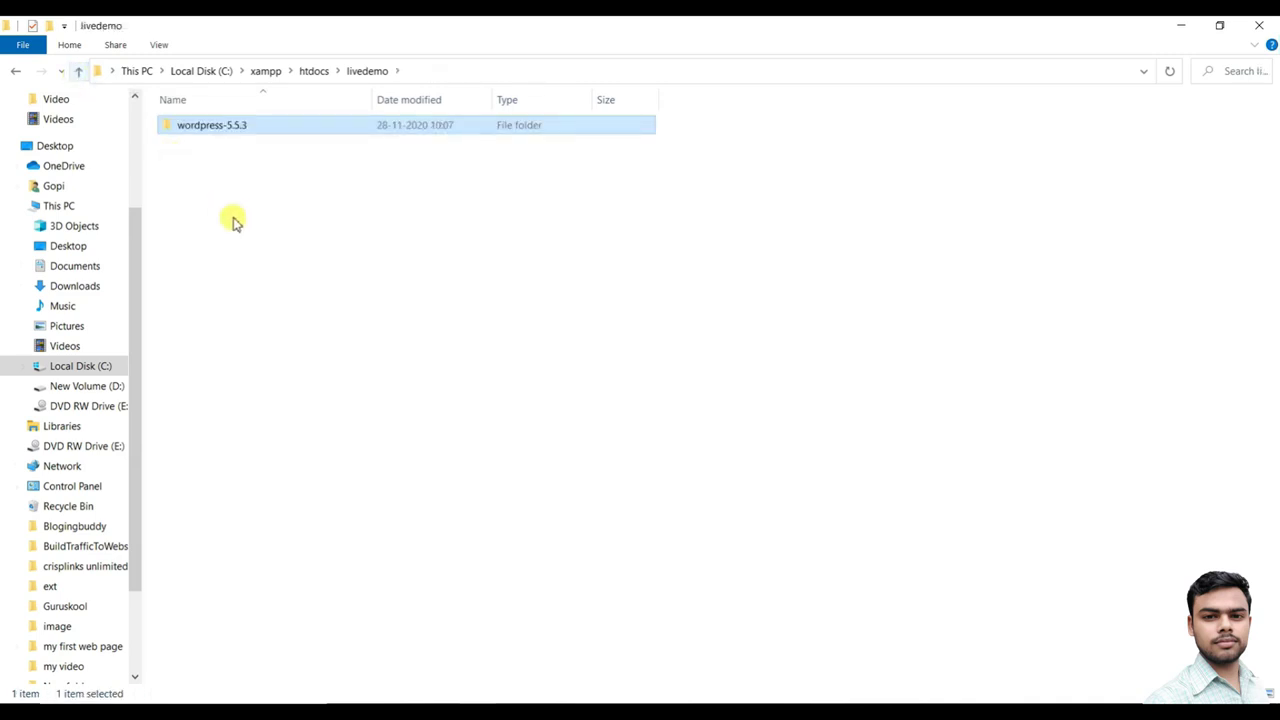
{"action": "left_click", "coordinate": [215, 160]}
{"action": "right_click", "coordinate": [216, 160]}
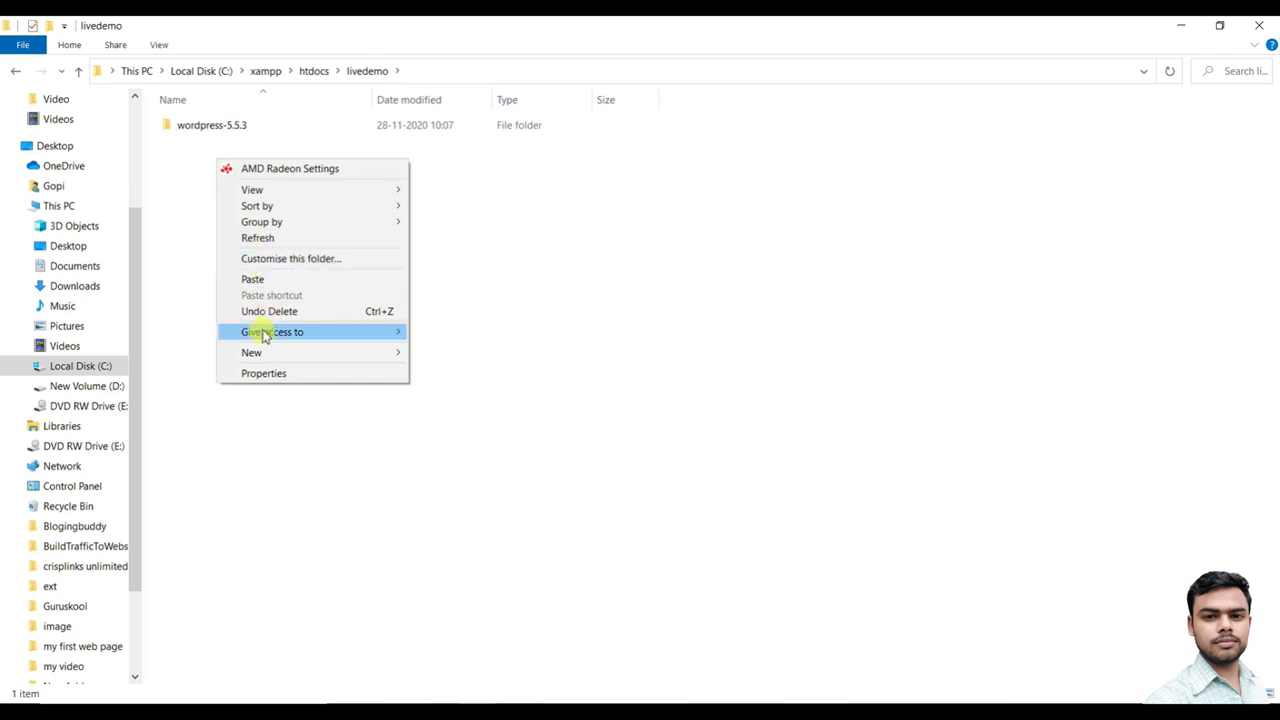
{"action": "left_click", "coordinate": [255, 280]}
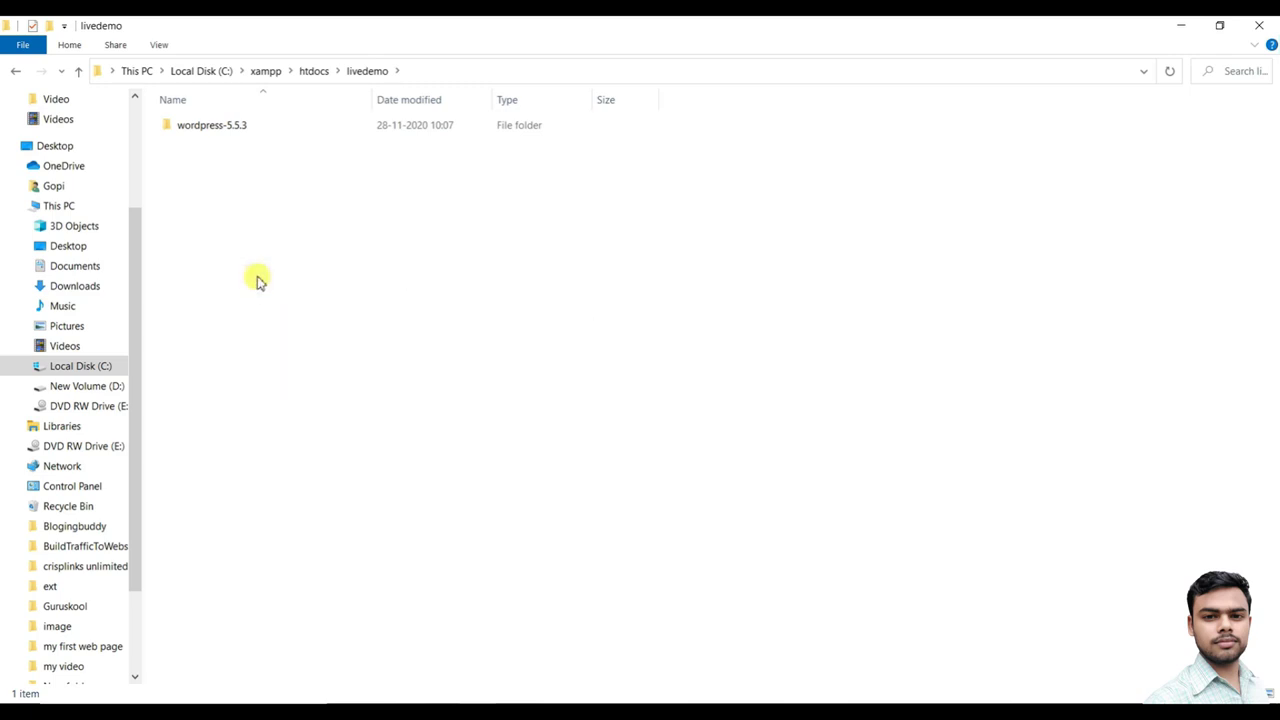
{"action": "left_click", "coordinate": [310, 490]}
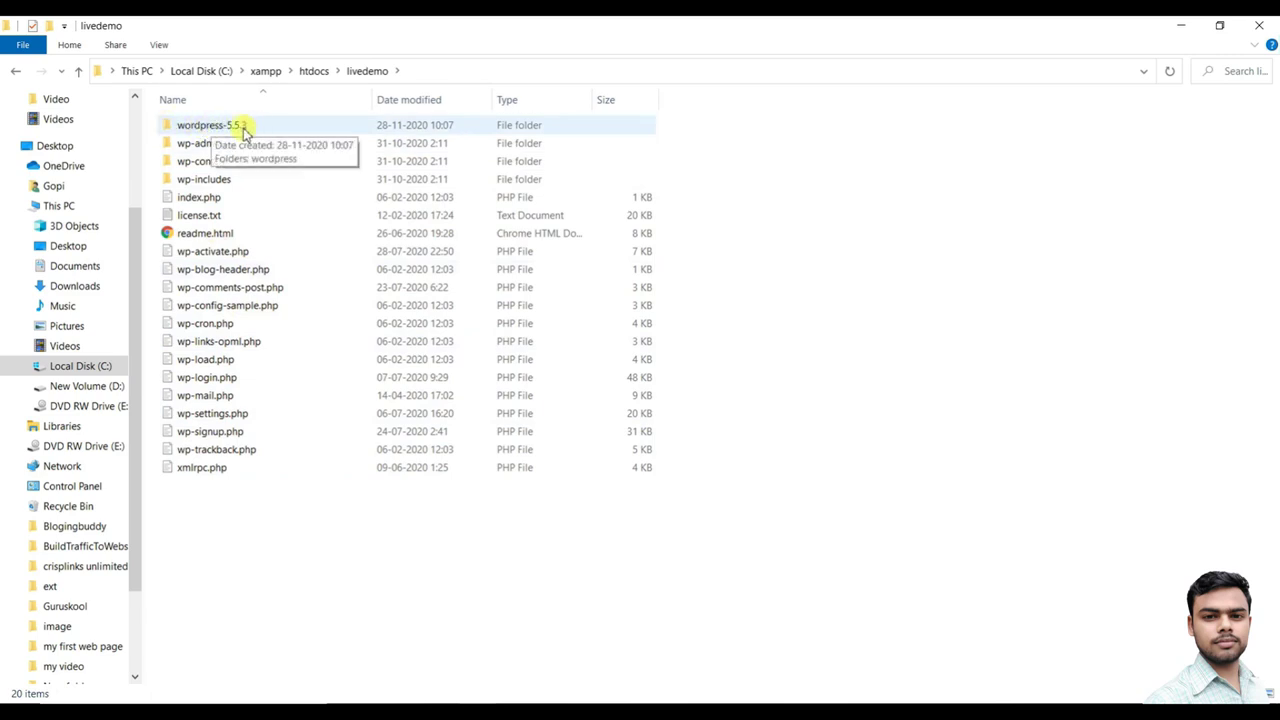
Step: Delete the wordpress-5.5.3 folder from livedemo and look over the remaining WordPress files
{"action": "left_click", "coordinate": [197, 128]}
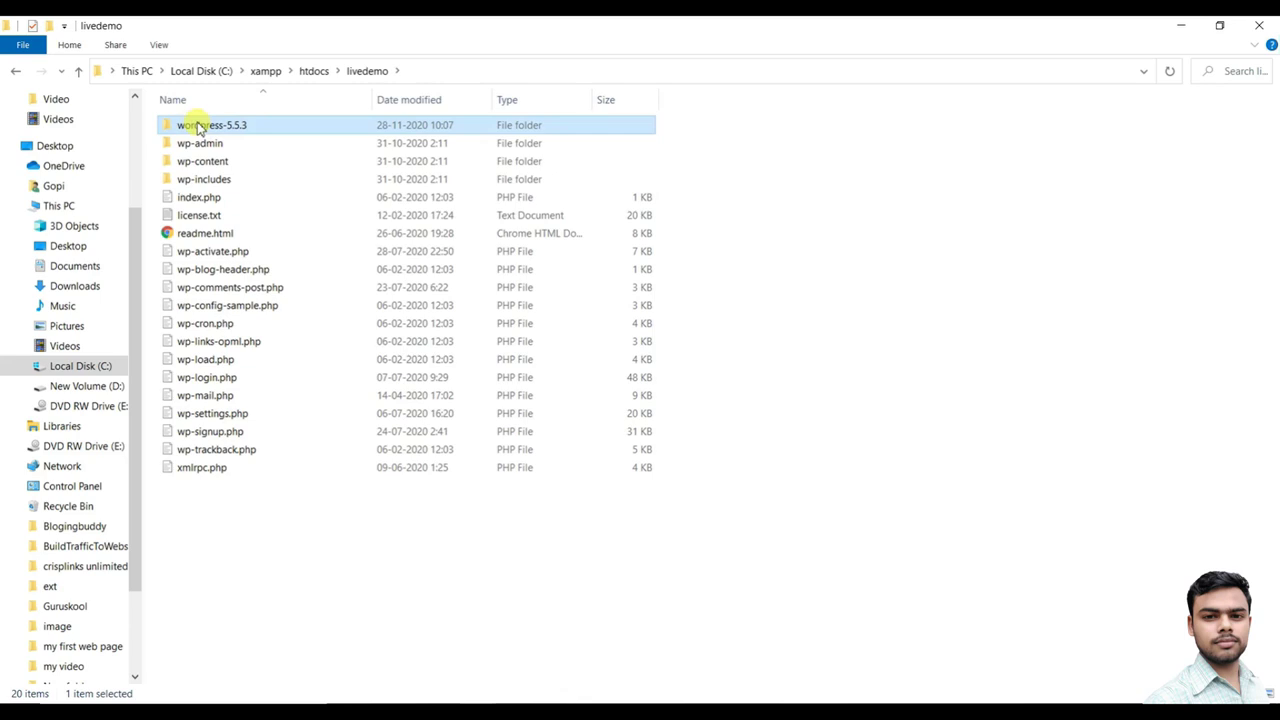
{"action": "key", "text": "Delete"}
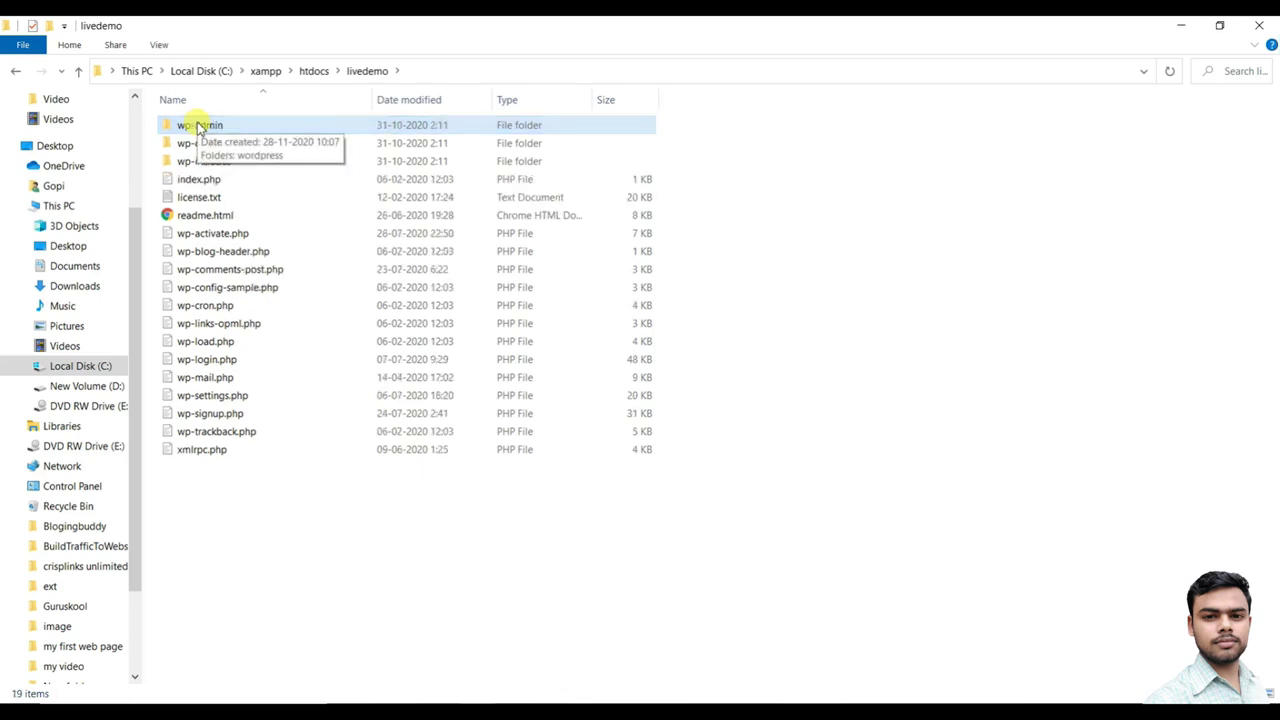
{"action": "left_click_drag", "start_coordinate": [267, 520], "coordinate": [200, 124]}
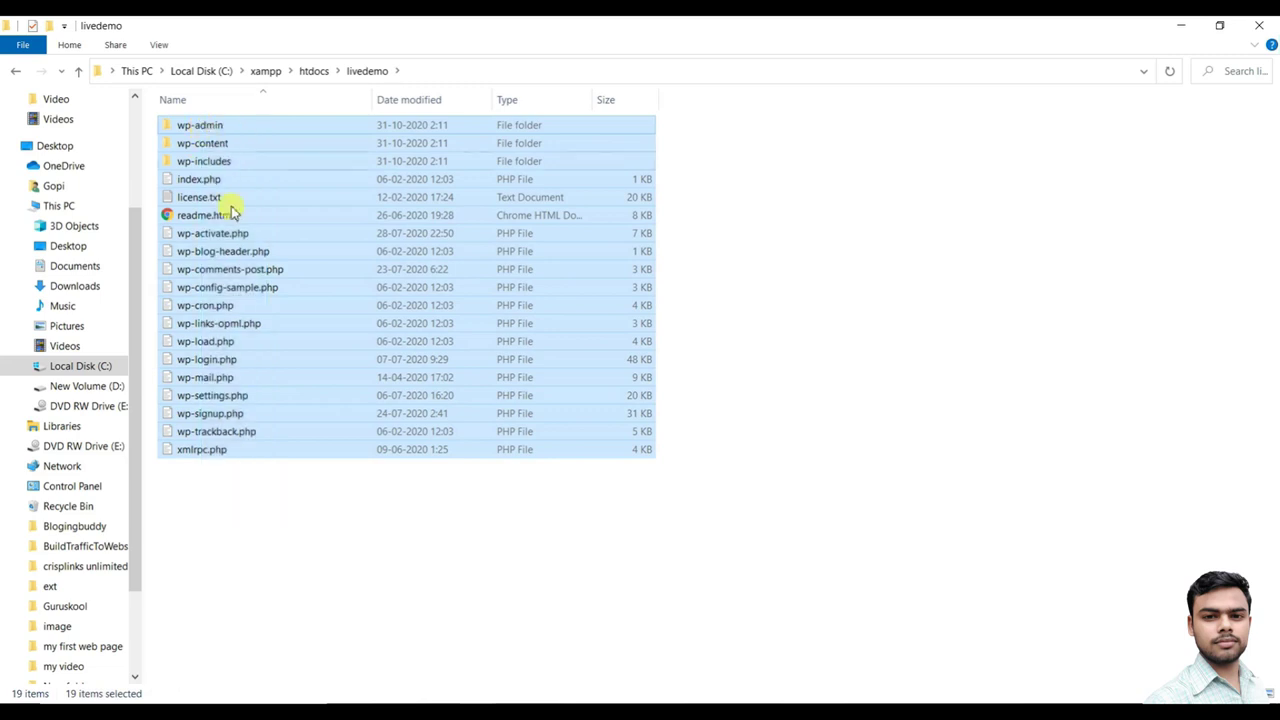
{"action": "left_click", "coordinate": [310, 514]}
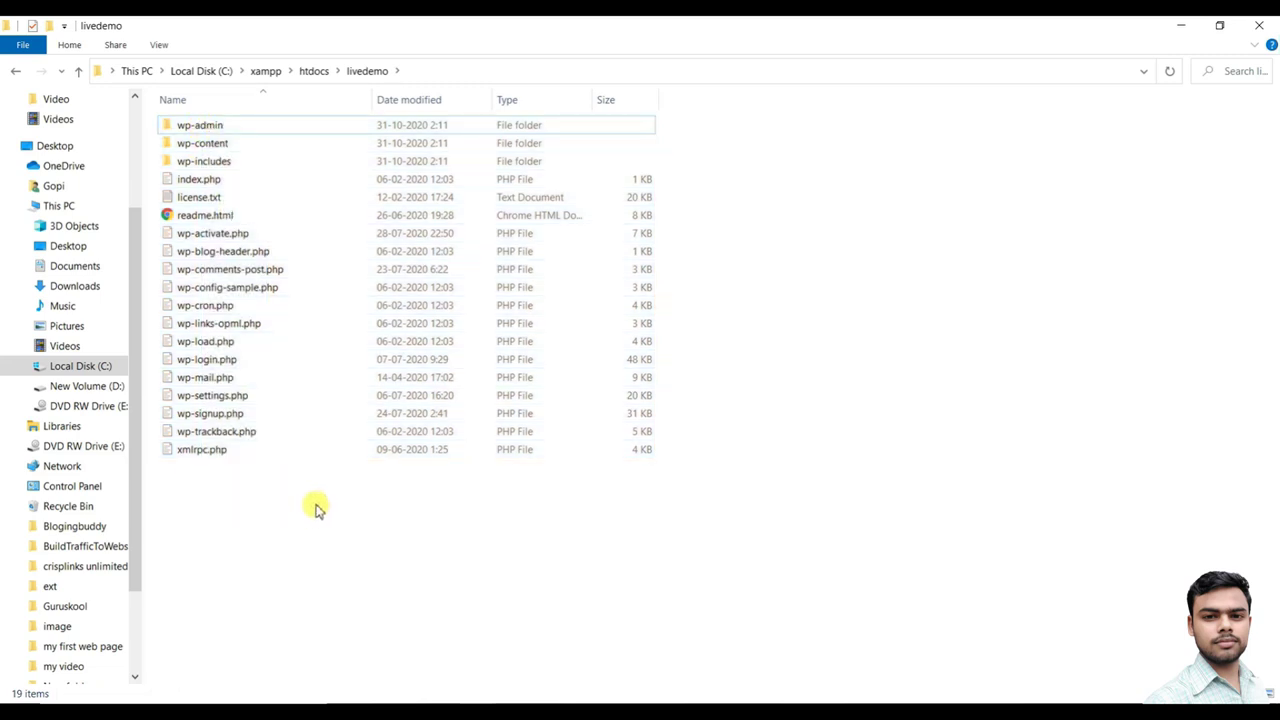
Step: Leave the livedemo folder and start the Apache and MySQL modules in the XAMPP Control Panel
{"action": "left_click", "coordinate": [79, 71]}
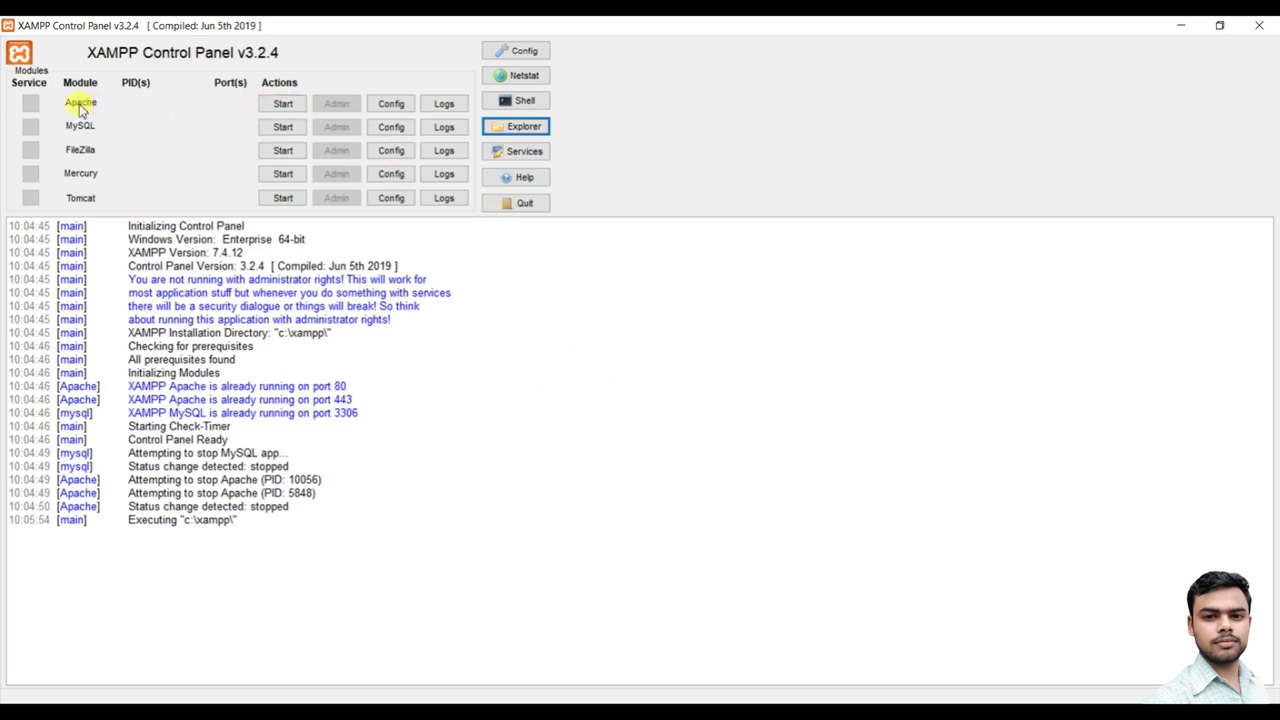
{"action": "left_click", "coordinate": [282, 104]}
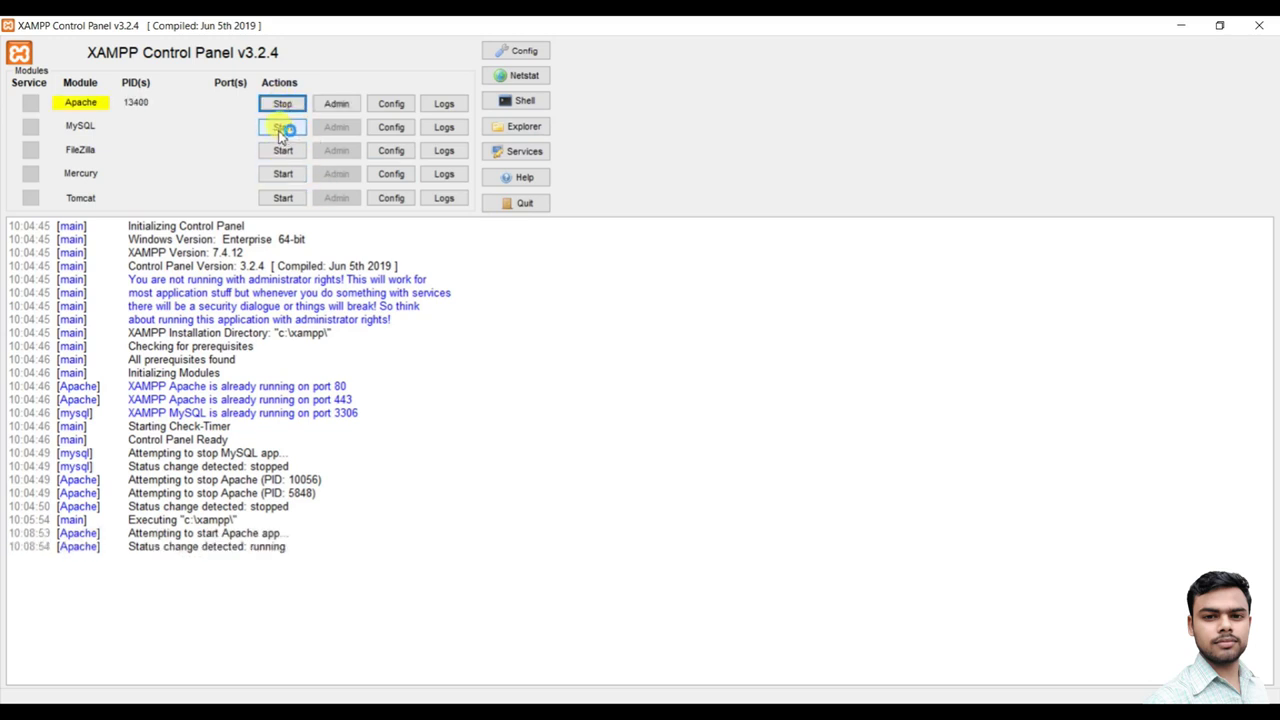
{"action": "left_click", "coordinate": [283, 128]}
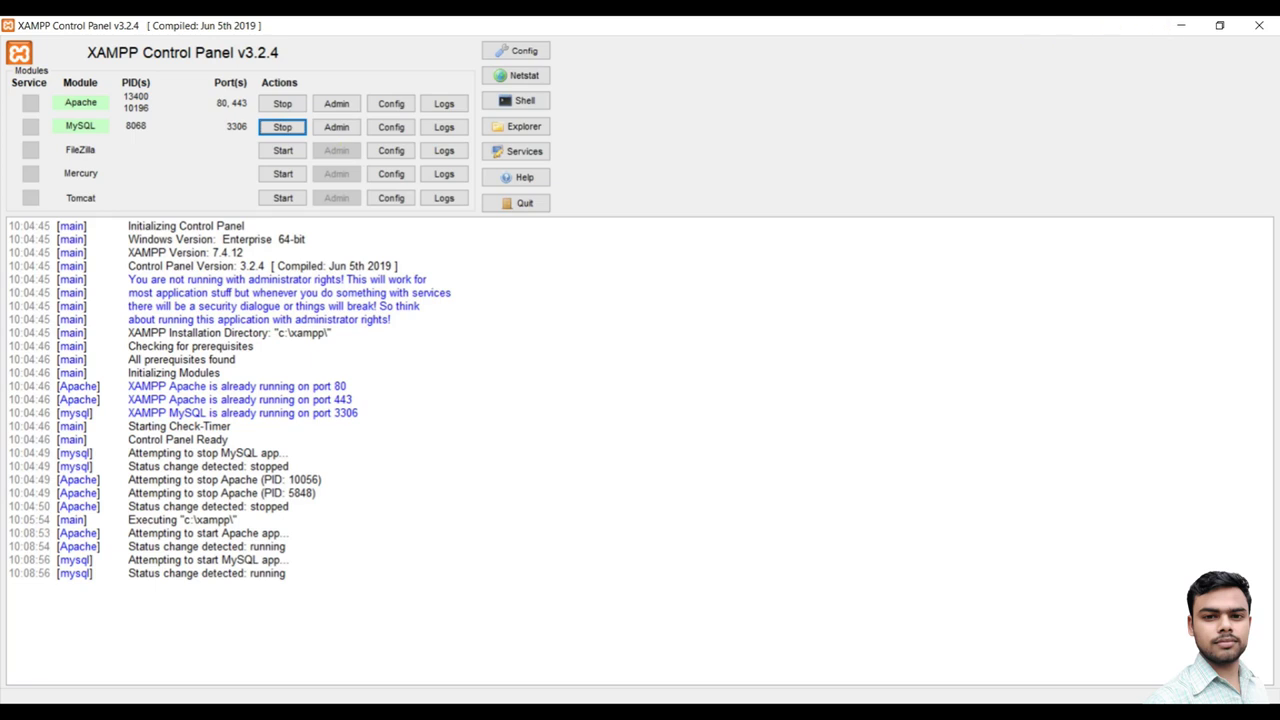
{"action": "left_click", "coordinate": [1184, 26]}
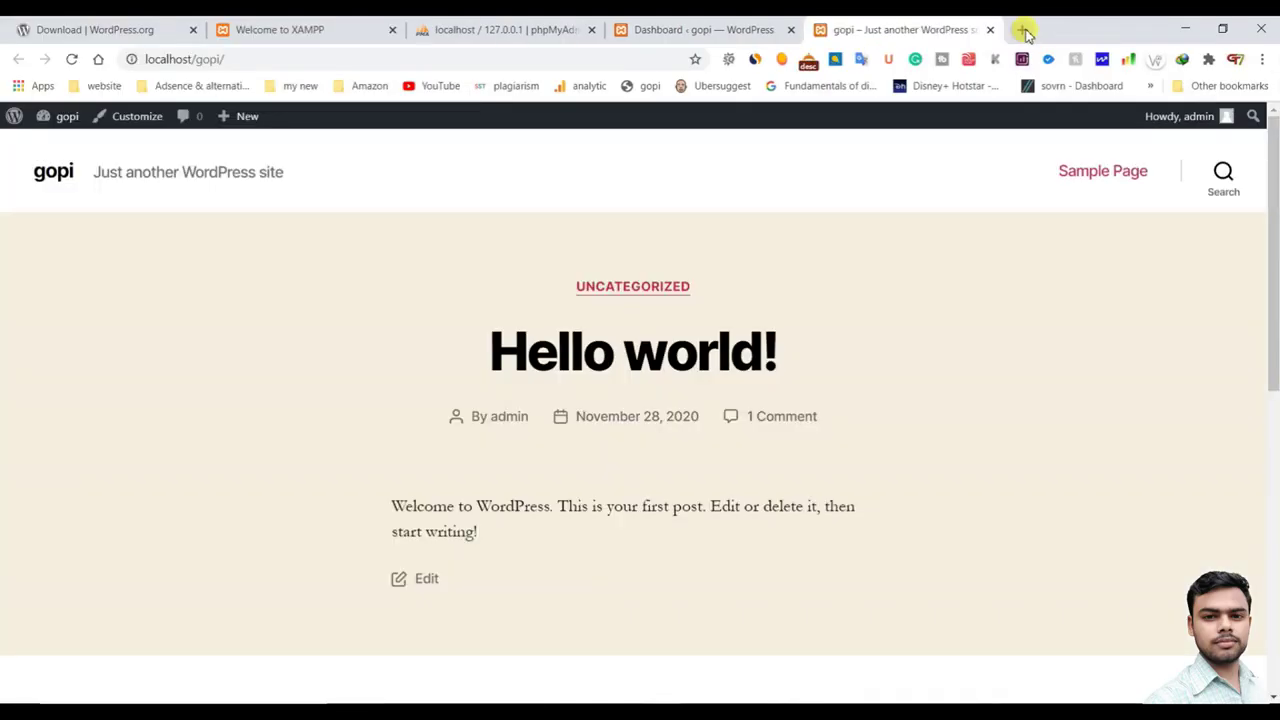
{"action": "left_click", "coordinate": [1023, 30]}
{"action": "left_click", "coordinate": [168, 58]}
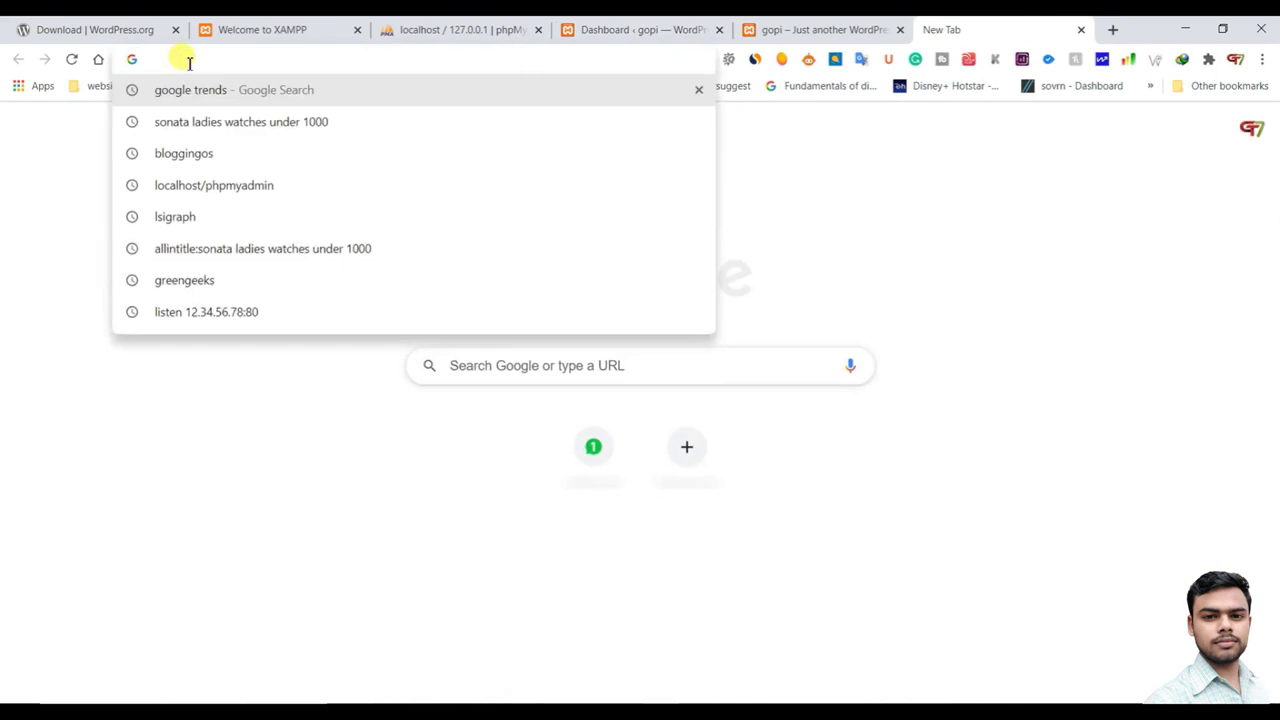
{"action": "key", "text": "ctrl+v"}
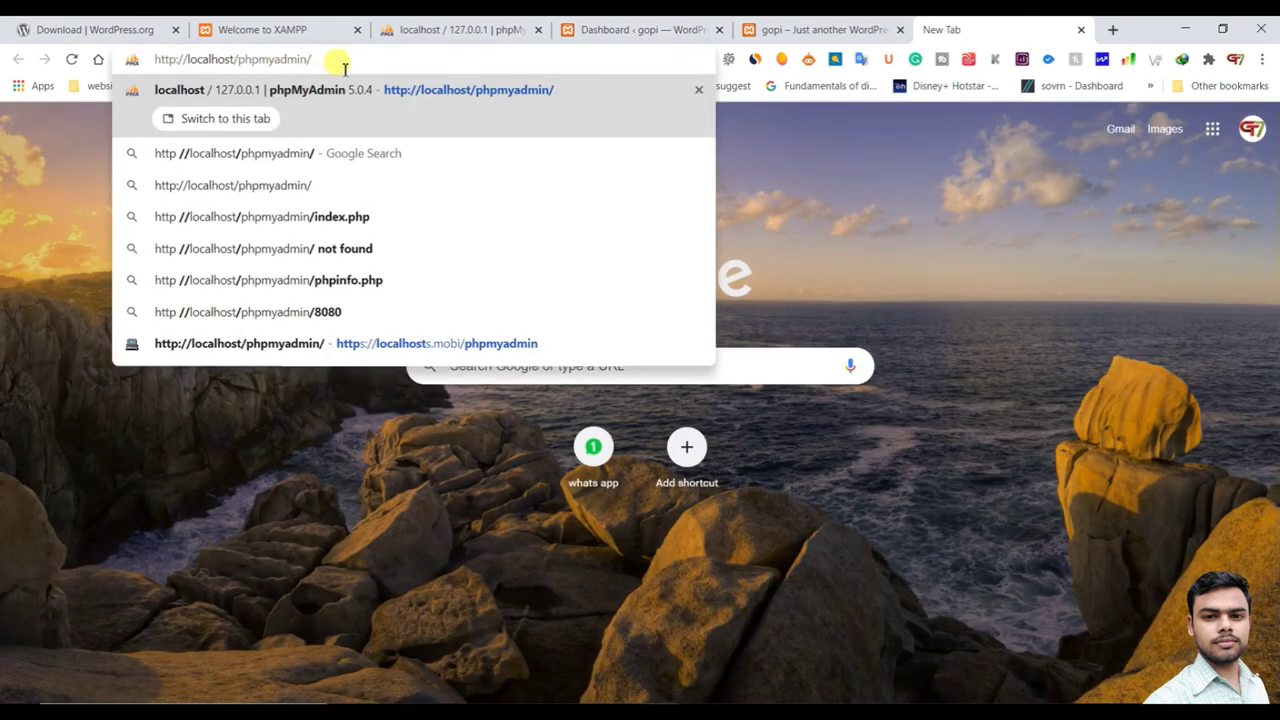
{"action": "key", "text": "Return"}
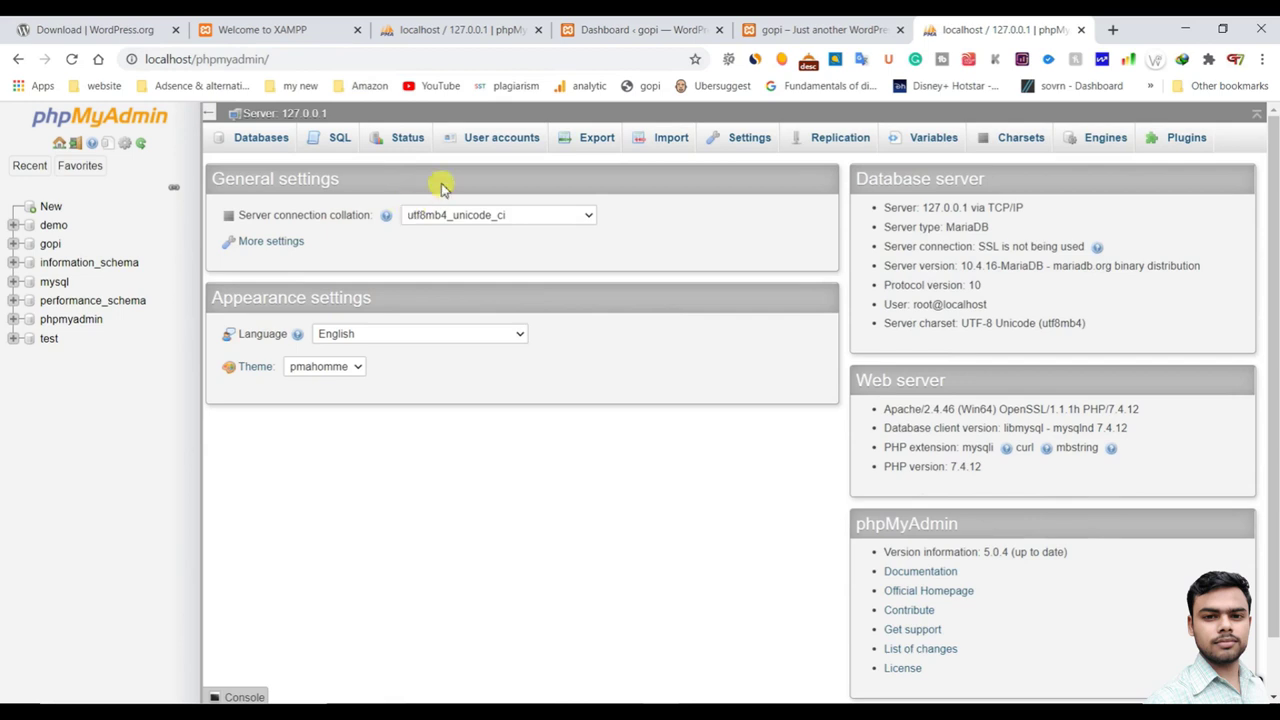
{"action": "key", "text": "alt+Tab"}
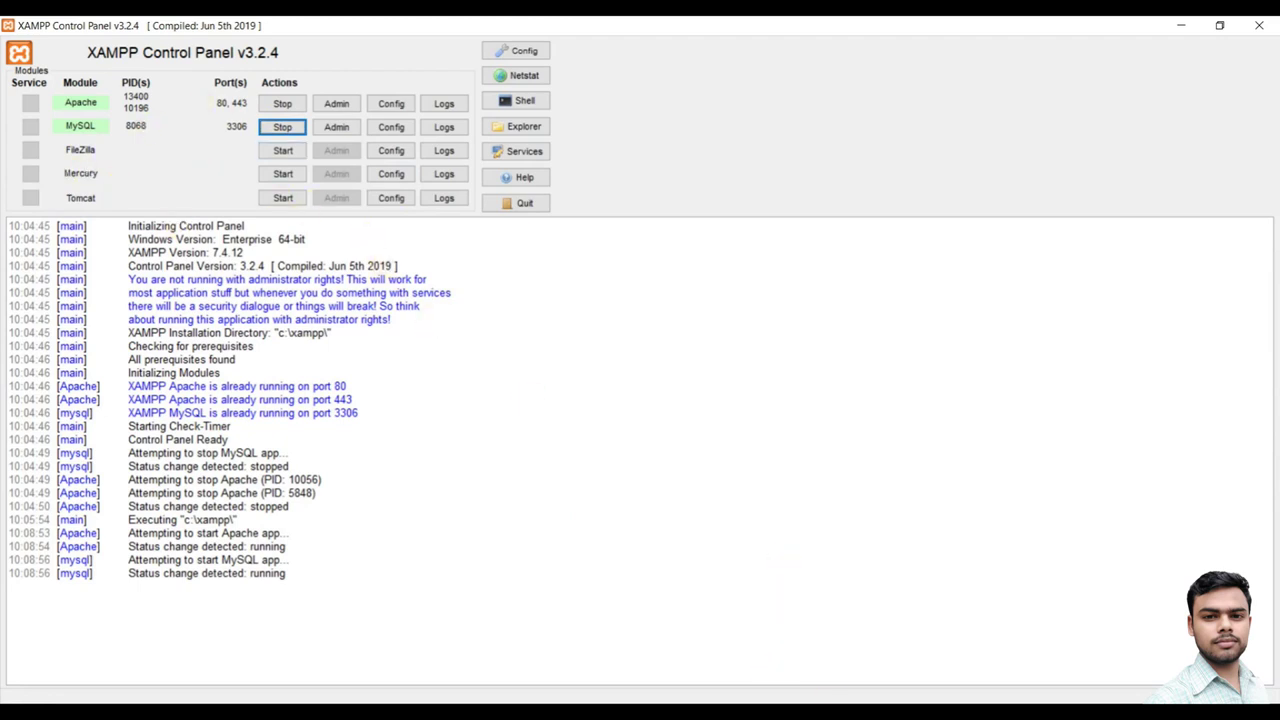
{"action": "key", "text": "alt+Tab"}
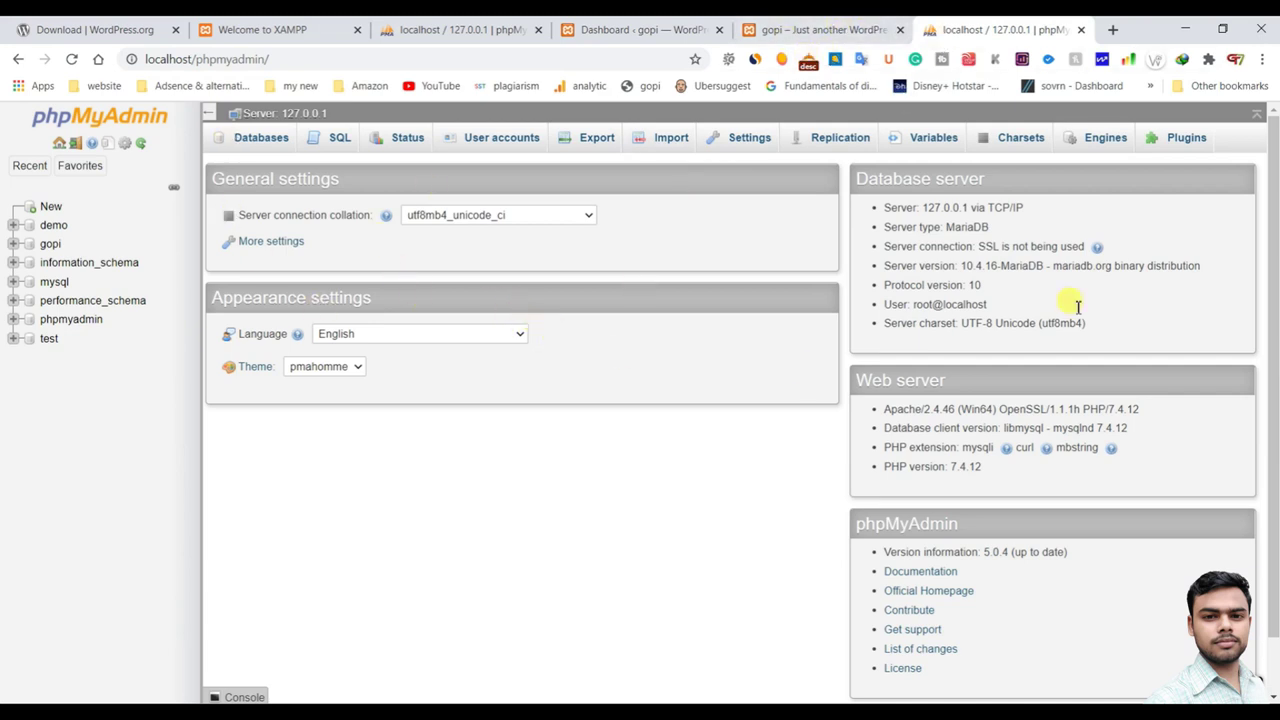
Step: Look over the existing databases in phpMyAdmin and create a database named mysite with the utf8mb4_general_ci collation
{"action": "left_click", "coordinate": [260, 140]}
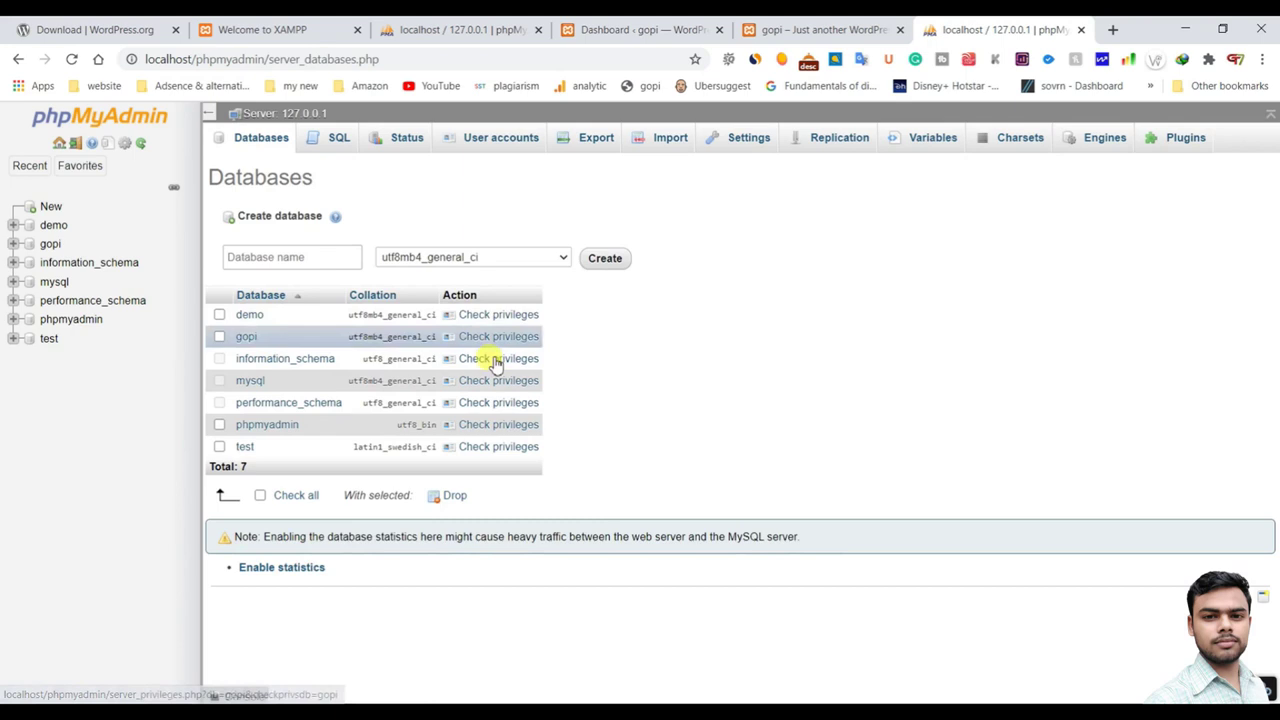
{"action": "left_click_drag", "start_coordinate": [554, 471], "coordinate": [418, 330]}
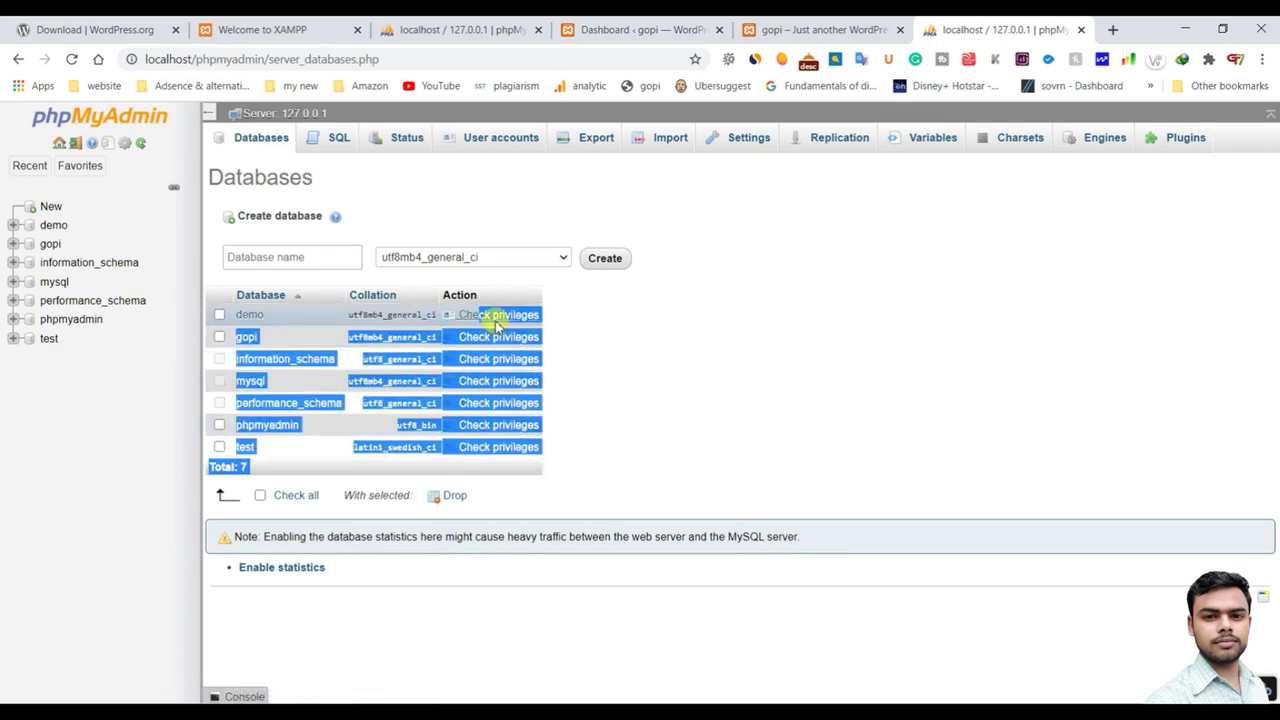
{"action": "left_click", "coordinate": [565, 362]}
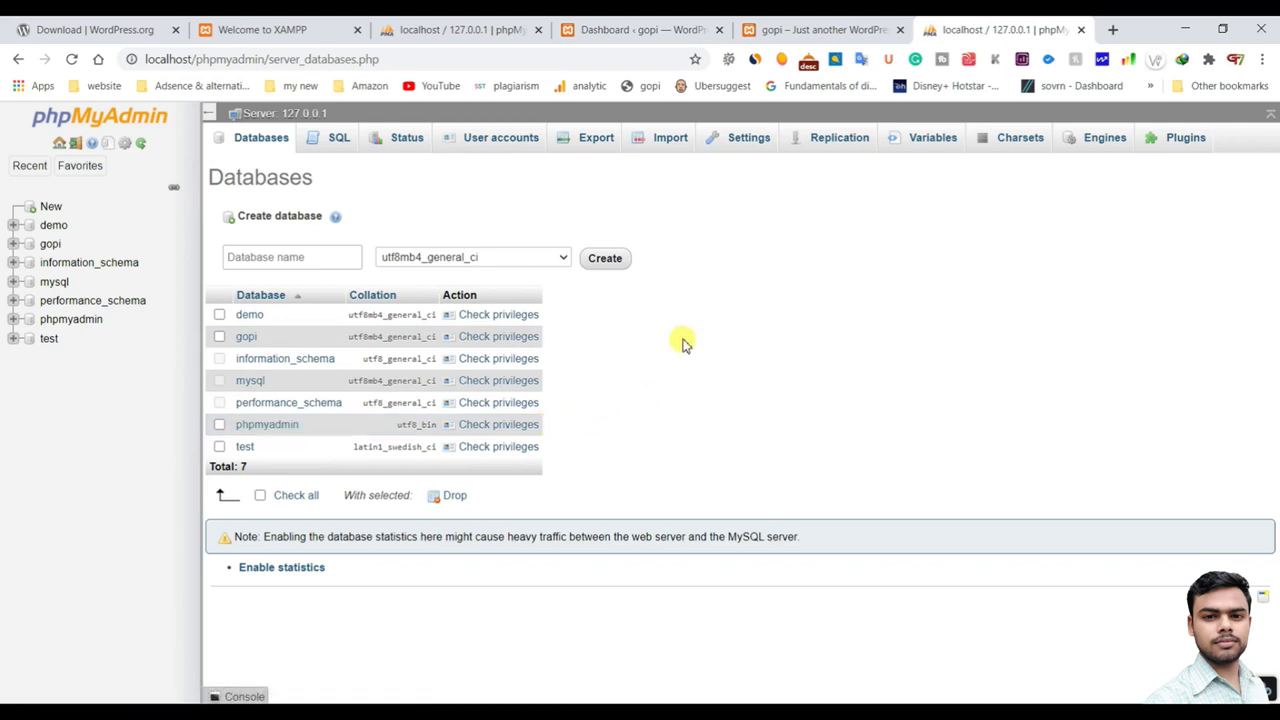
{"action": "left_click", "coordinate": [301, 259]}
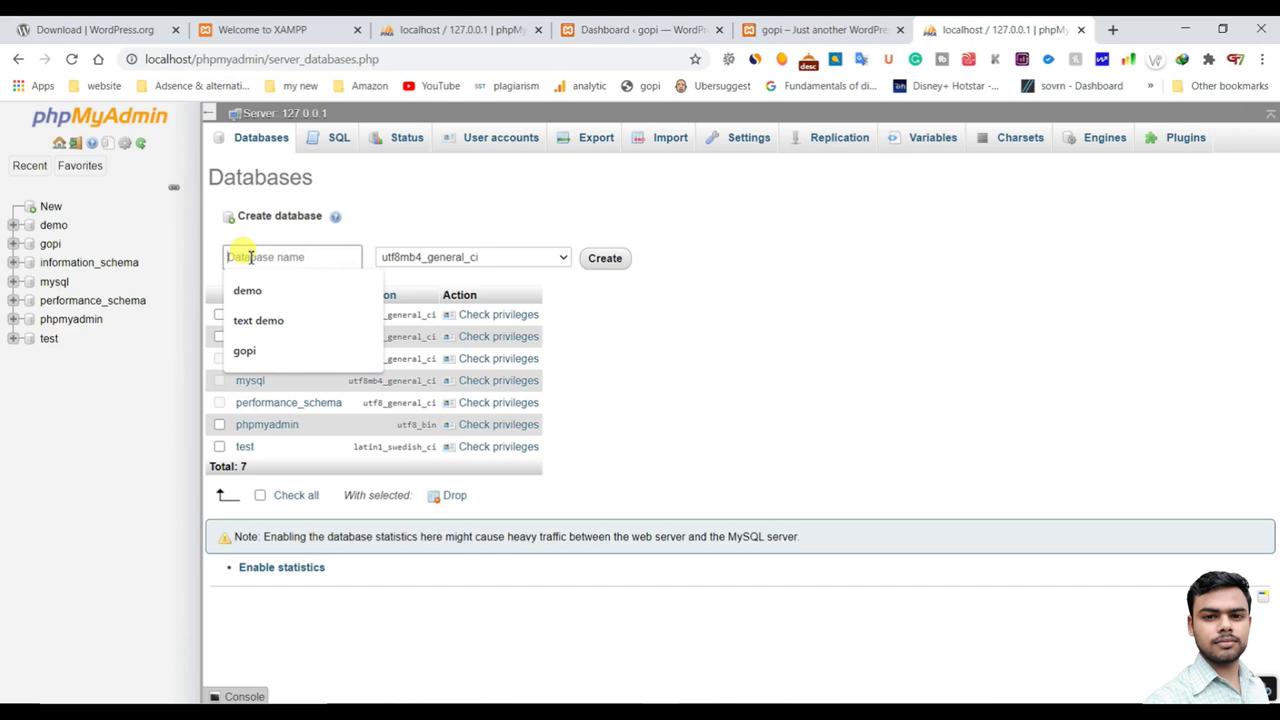
{"action": "type", "text": "c"}
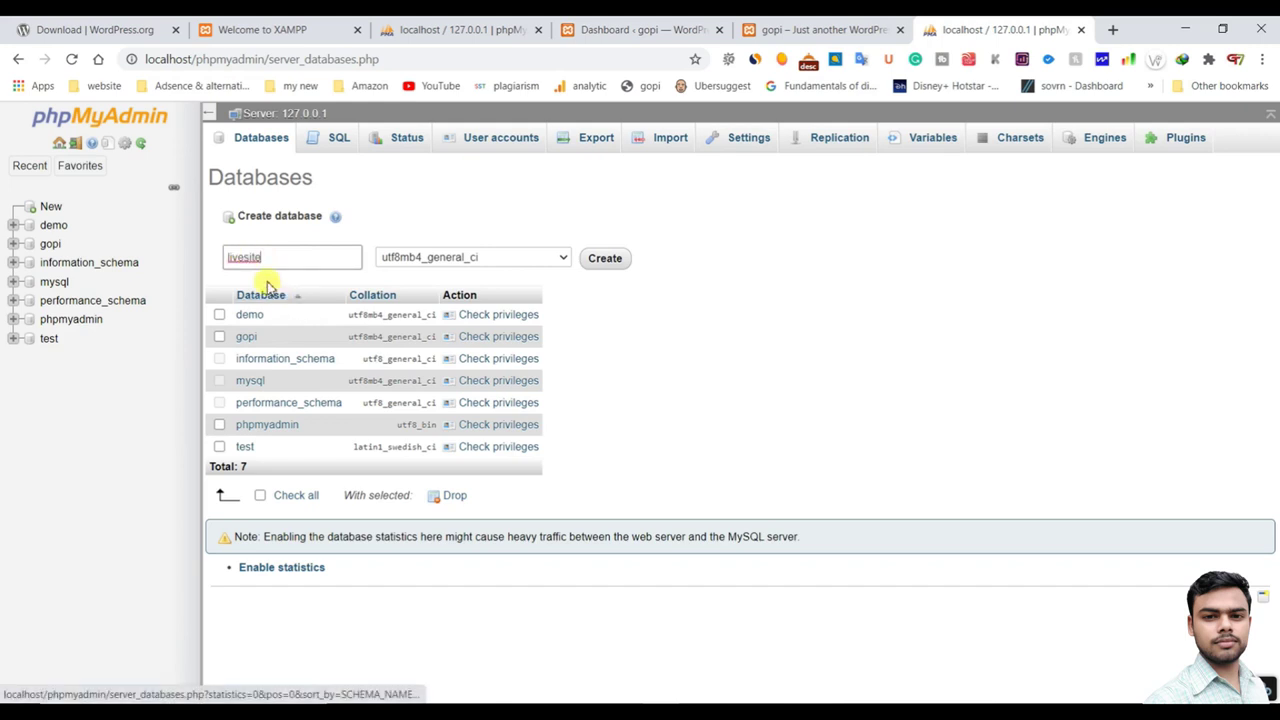
{"action": "left_click_drag", "start_coordinate": [288, 258], "coordinate": [206, 268]}
{"action": "type", "text": "my"}
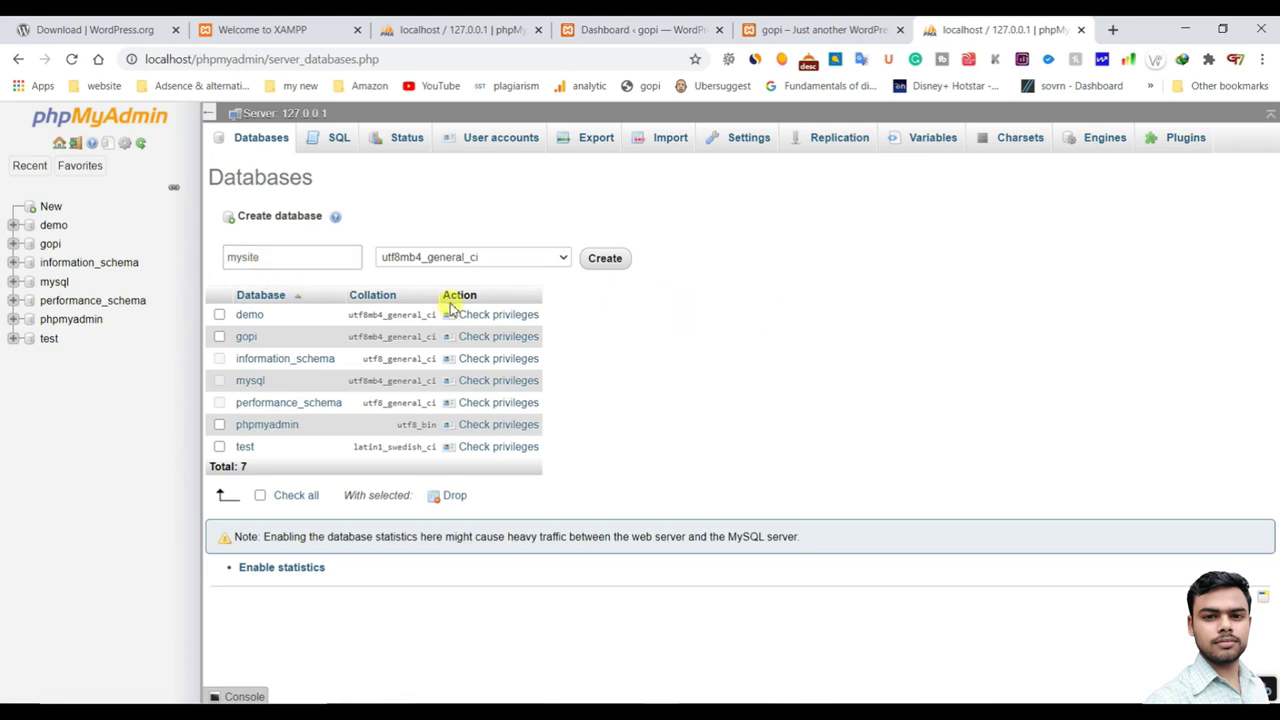
{"action": "left_click", "coordinate": [602, 259]}
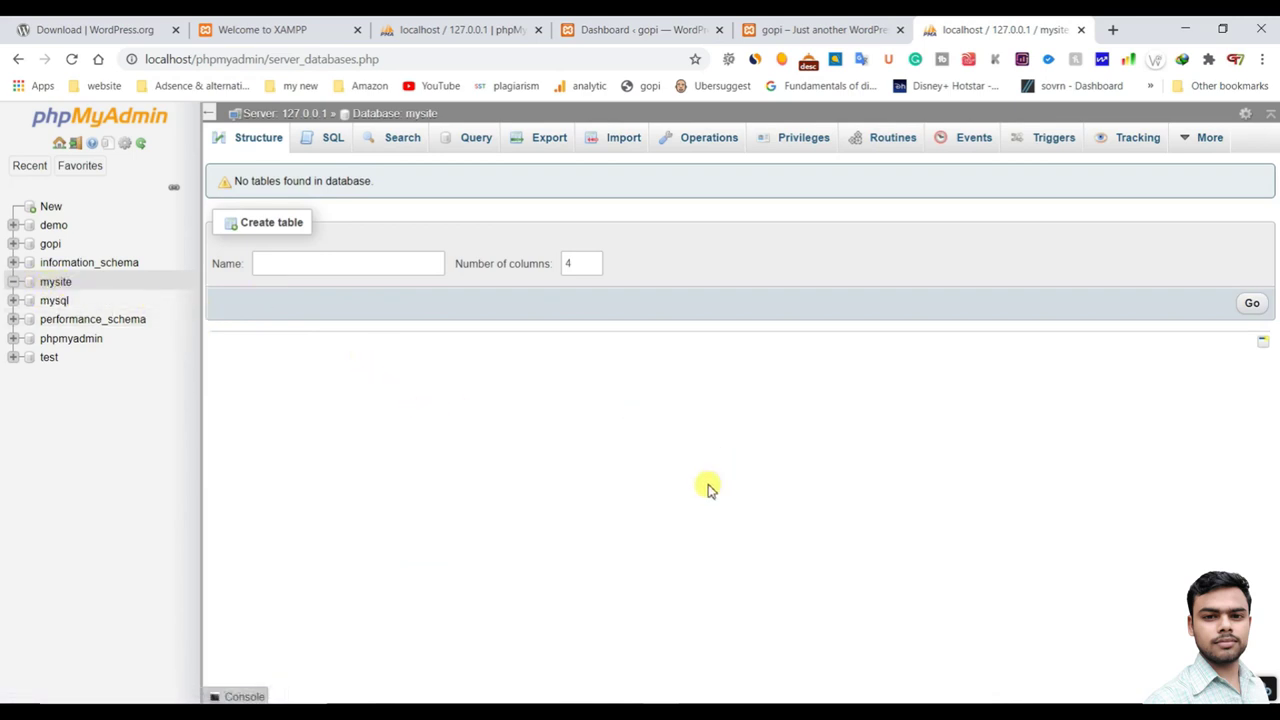
Step: Switch to File Explorer and open the livedemo folder inside C:\xampp\htdocs
{"action": "mouse_move", "coordinate": [475, 712]}
{"action": "left_click", "coordinate": [412, 654]}
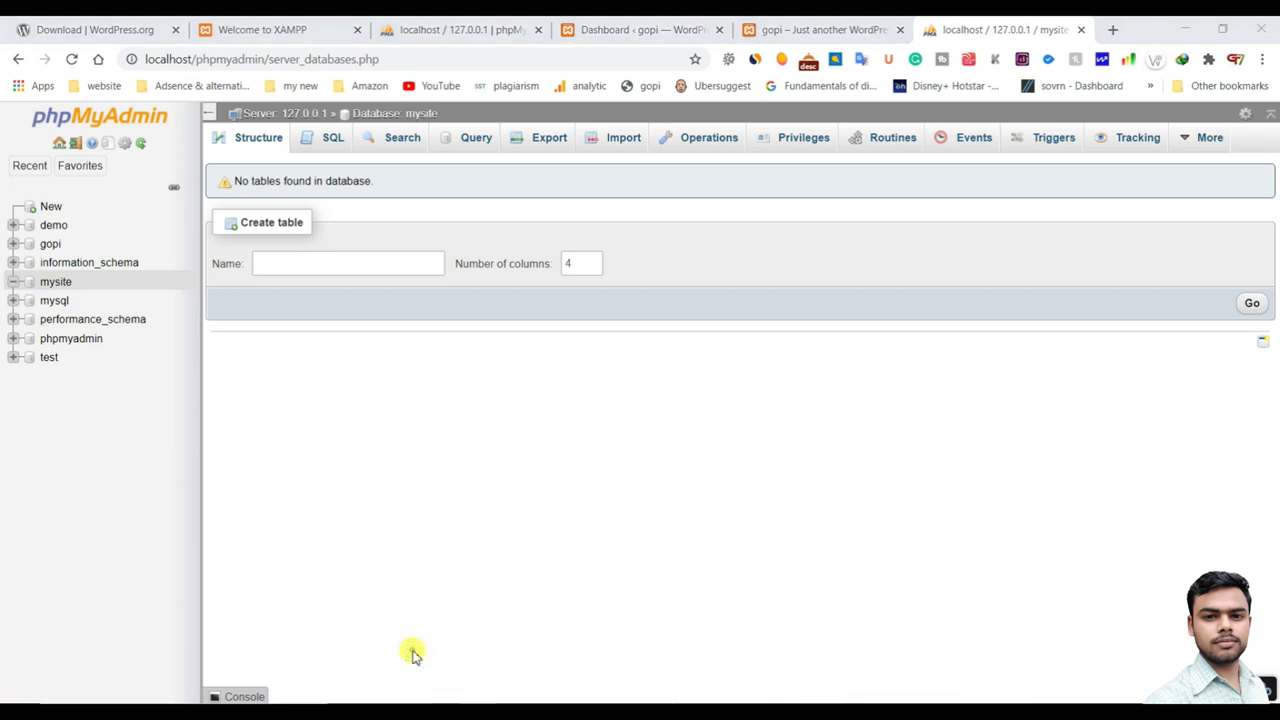
{"action": "left_click", "coordinate": [1186, 174]}
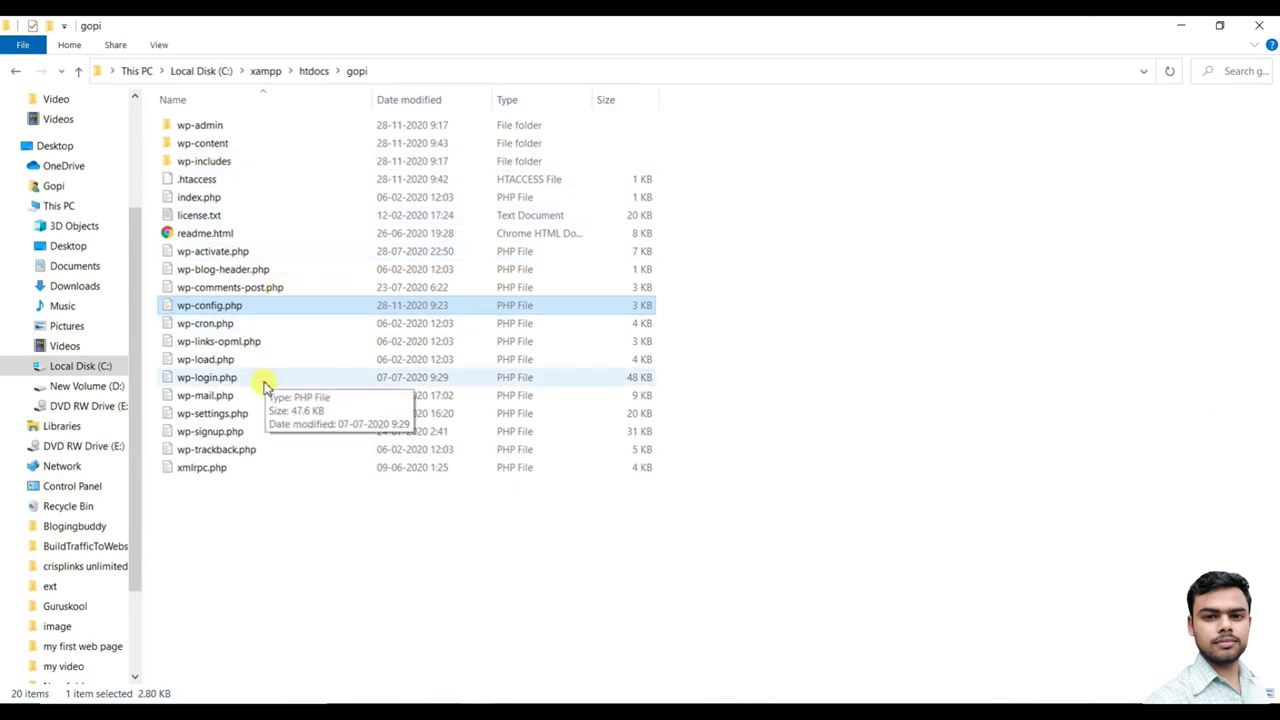
{"action": "left_click", "coordinate": [305, 522]}
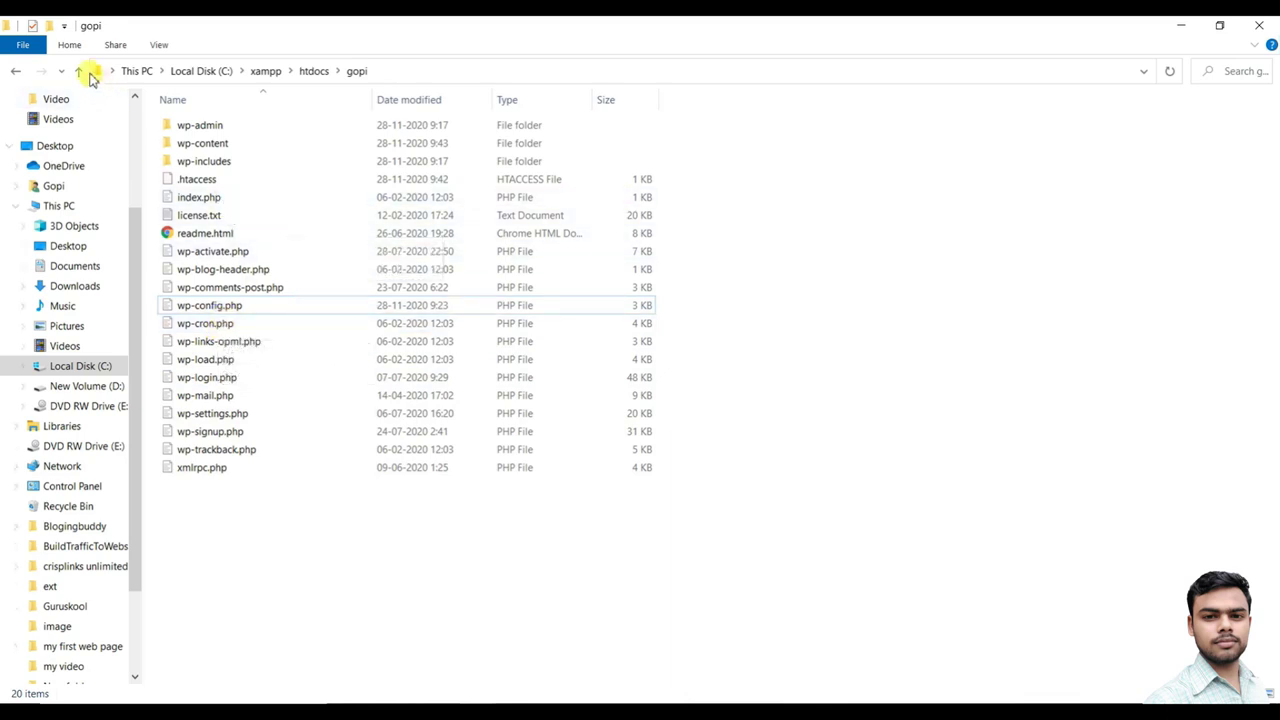
{"action": "left_click", "coordinate": [1181, 25]}
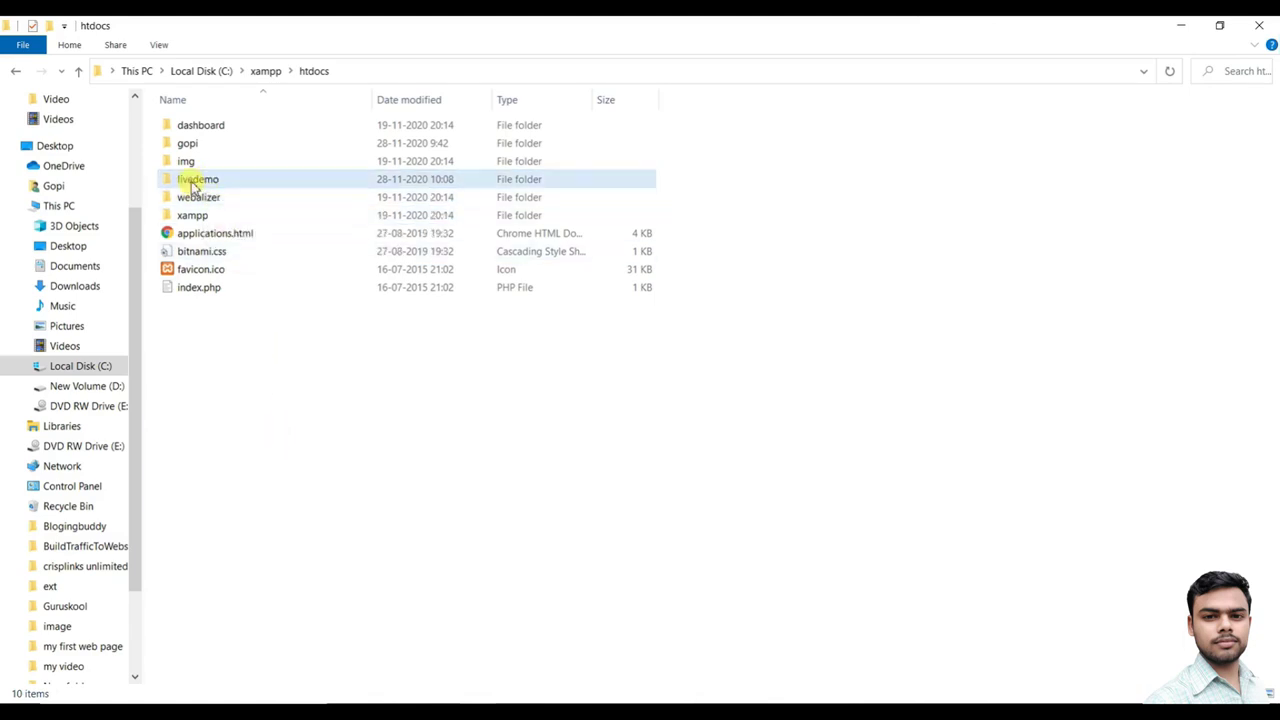
{"action": "double_click", "coordinate": [193, 180]}
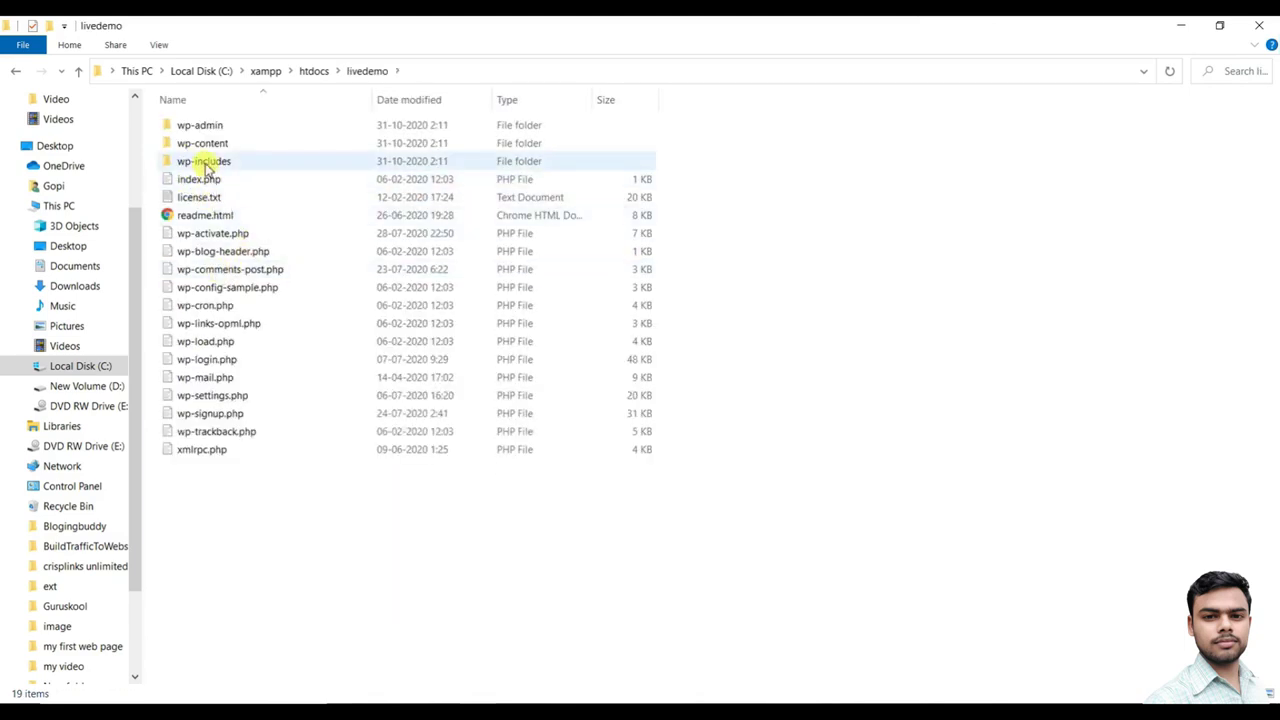
Step: Rename wp-config-sample.php in the livedemo folder to wp-config.php
{"action": "left_click", "coordinate": [229, 288]}
{"action": "right_click", "coordinate": [229, 288]}
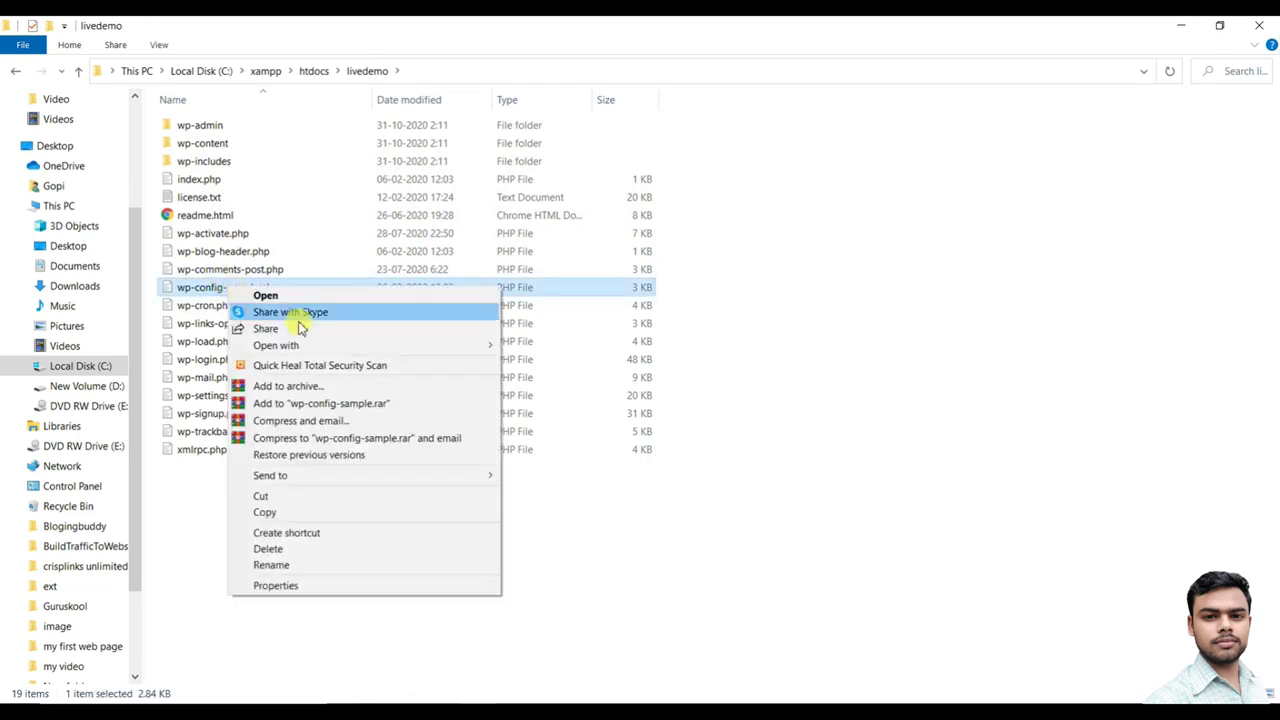
{"action": "left_click", "coordinate": [306, 565]}
{"action": "left_click_drag", "start_coordinate": [259, 288], "coordinate": [231, 303]}
{"action": "key", "text": "BackSpace"}
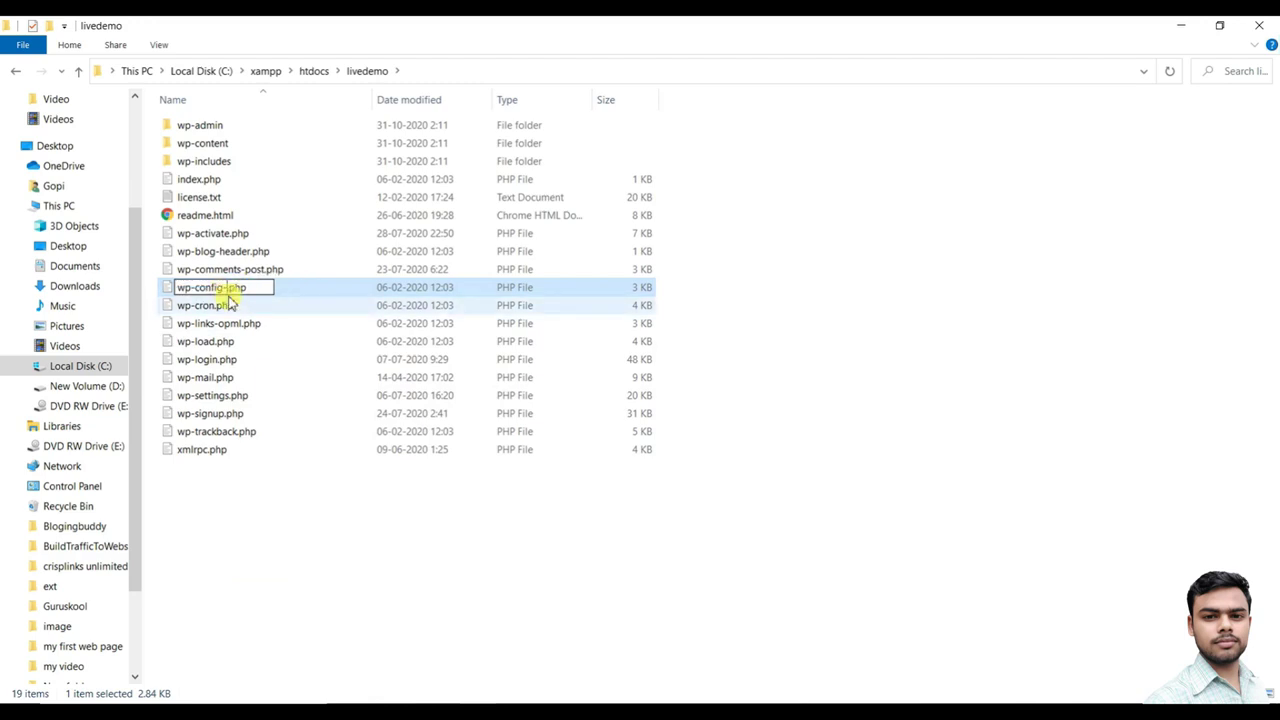
{"action": "key", "text": "Return"}
{"action": "left_click", "coordinate": [330, 532]}
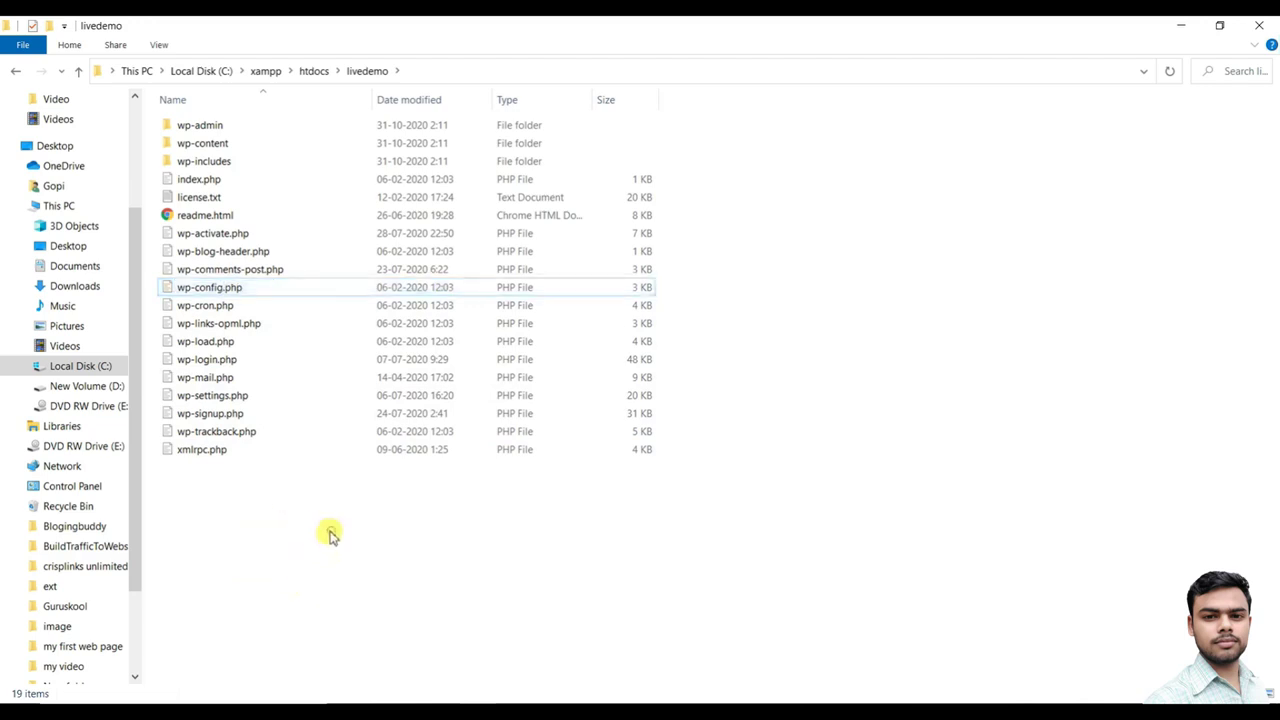
Step: Open wp-config.php in Visual Studio Code and return to the livedemo folder in File Explorer
{"action": "left_click", "coordinate": [168, 289]}
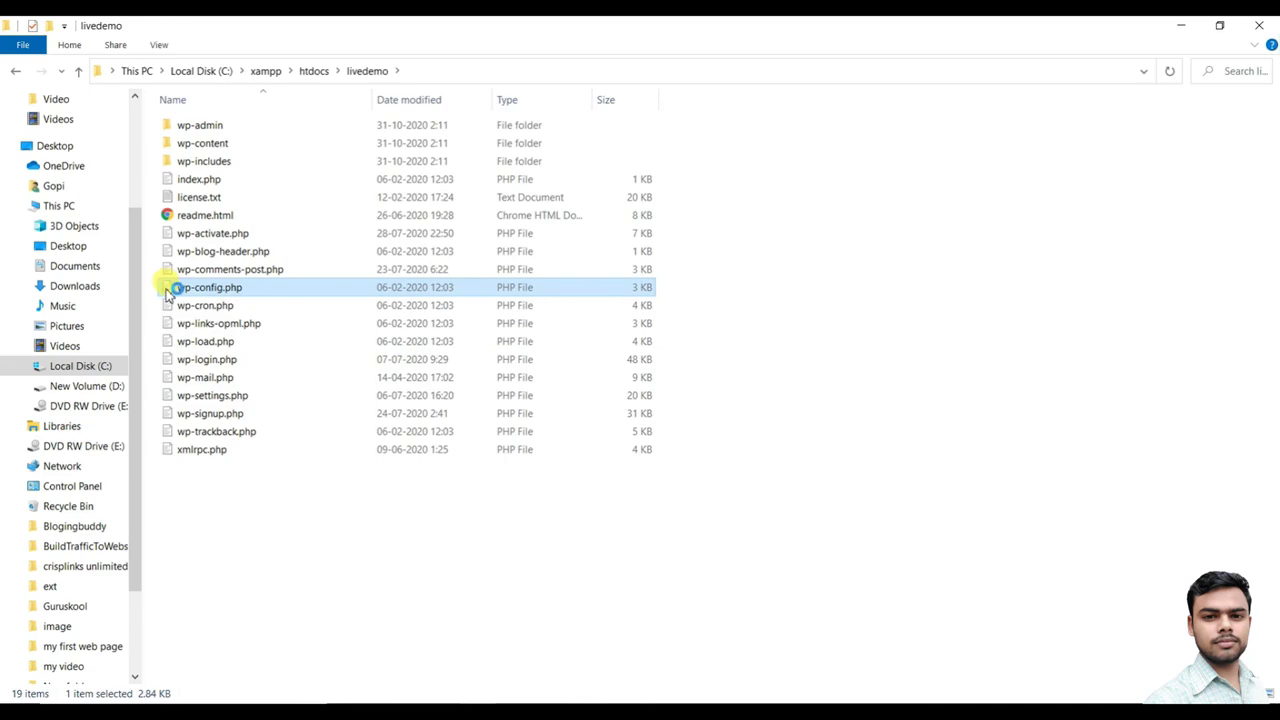
{"action": "double_click", "coordinate": [168, 290]}
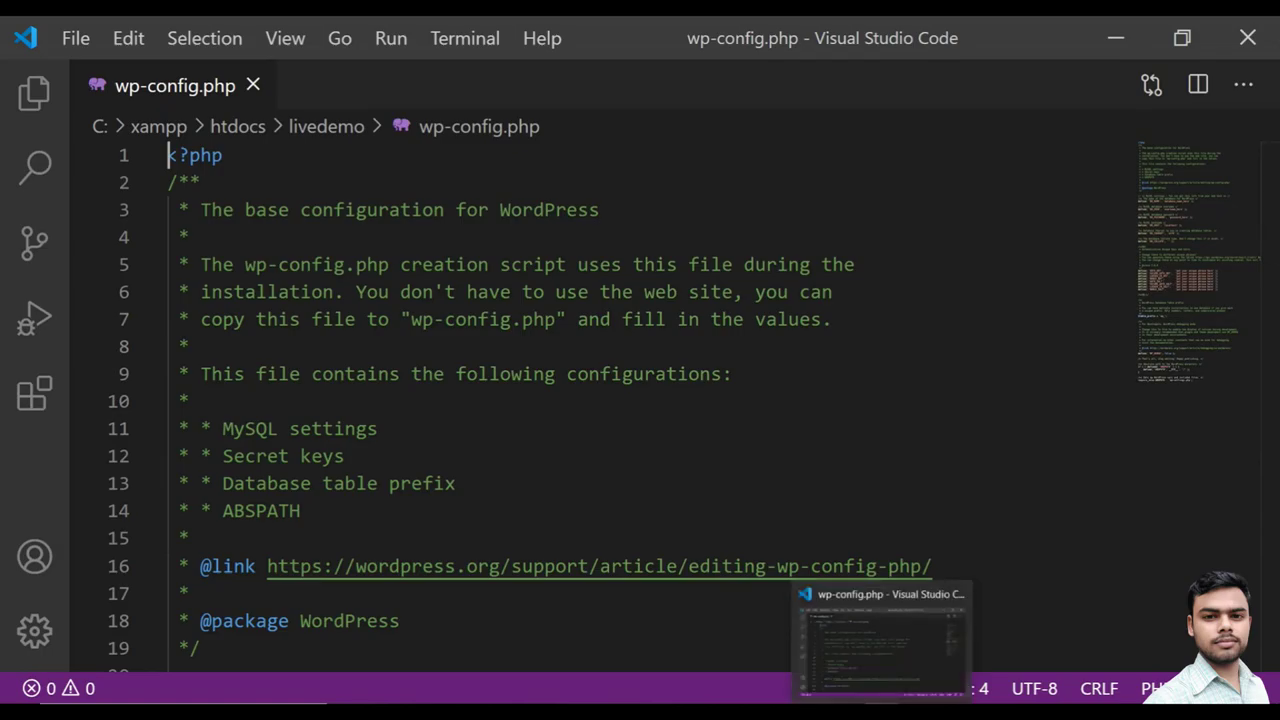
{"action": "left_click", "coordinate": [920, 708]}
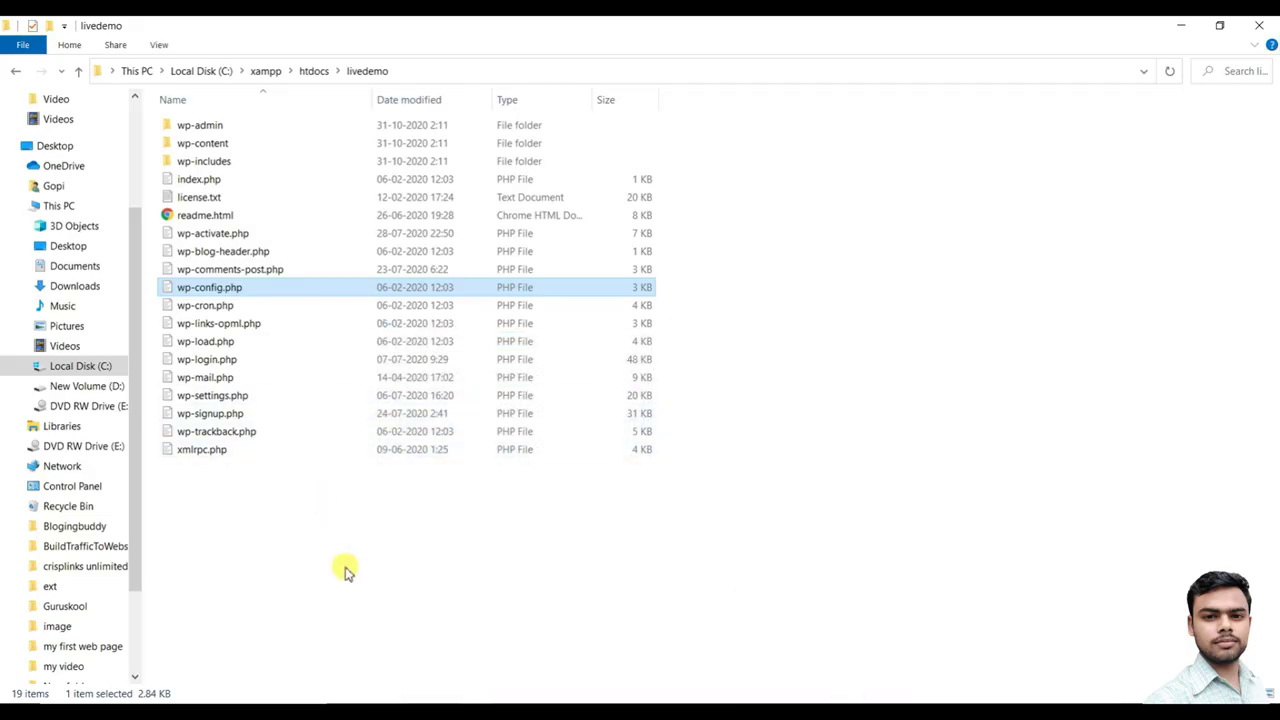
Step: Review the programs offered for opening wp-config.php and return to the file in Visual Studio Code
{"action": "key", "text": "XF86MonBrightnessUp"}
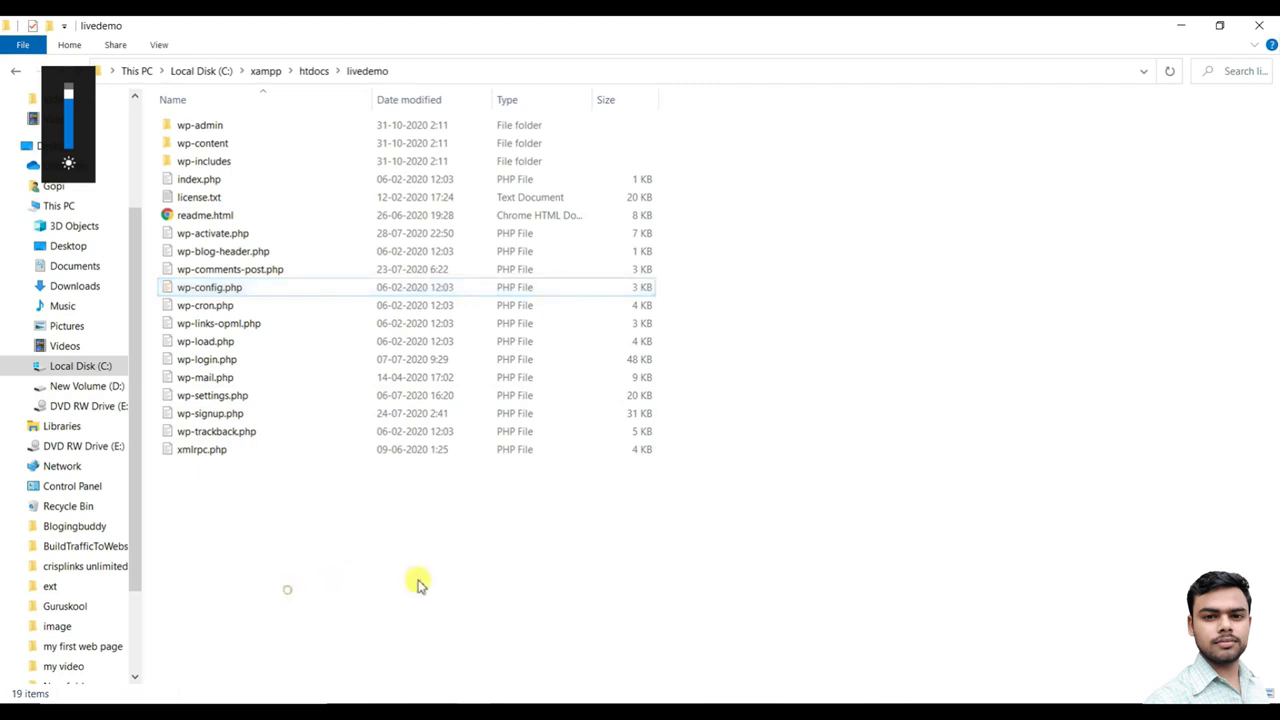
{"action": "right_click", "coordinate": [169, 289]}
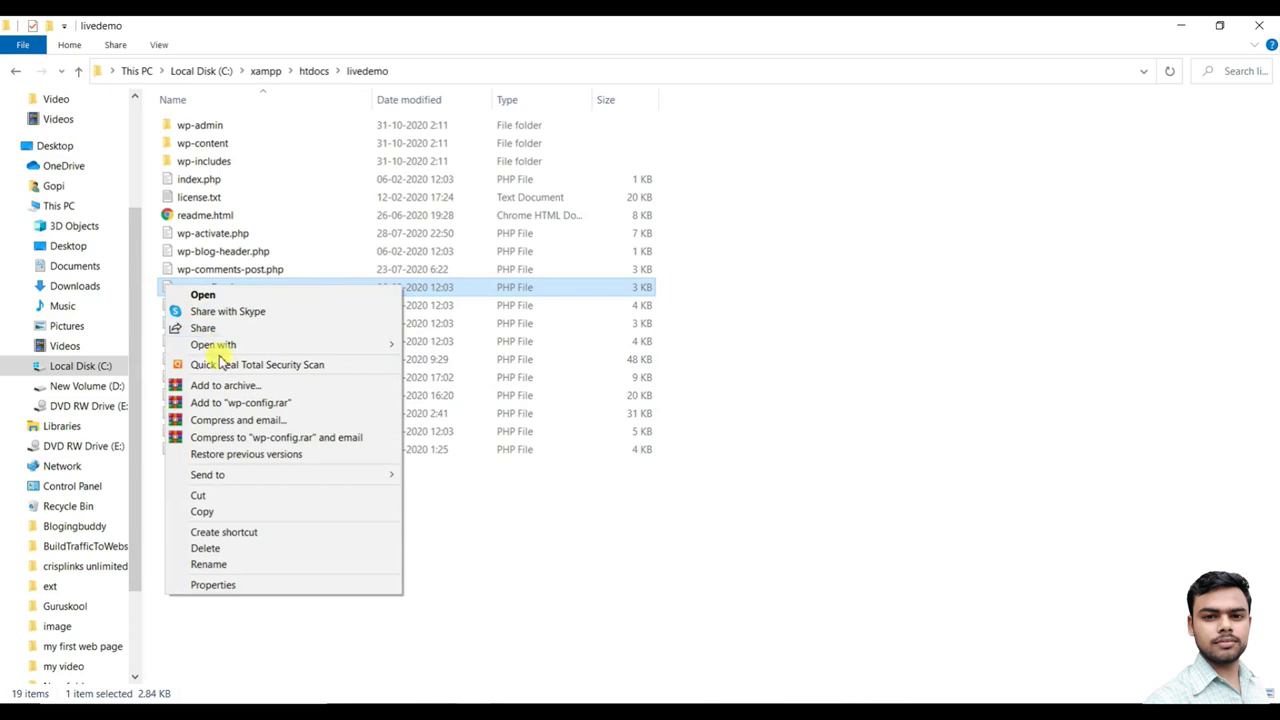
{"action": "mouse_move", "coordinate": [257, 350]}
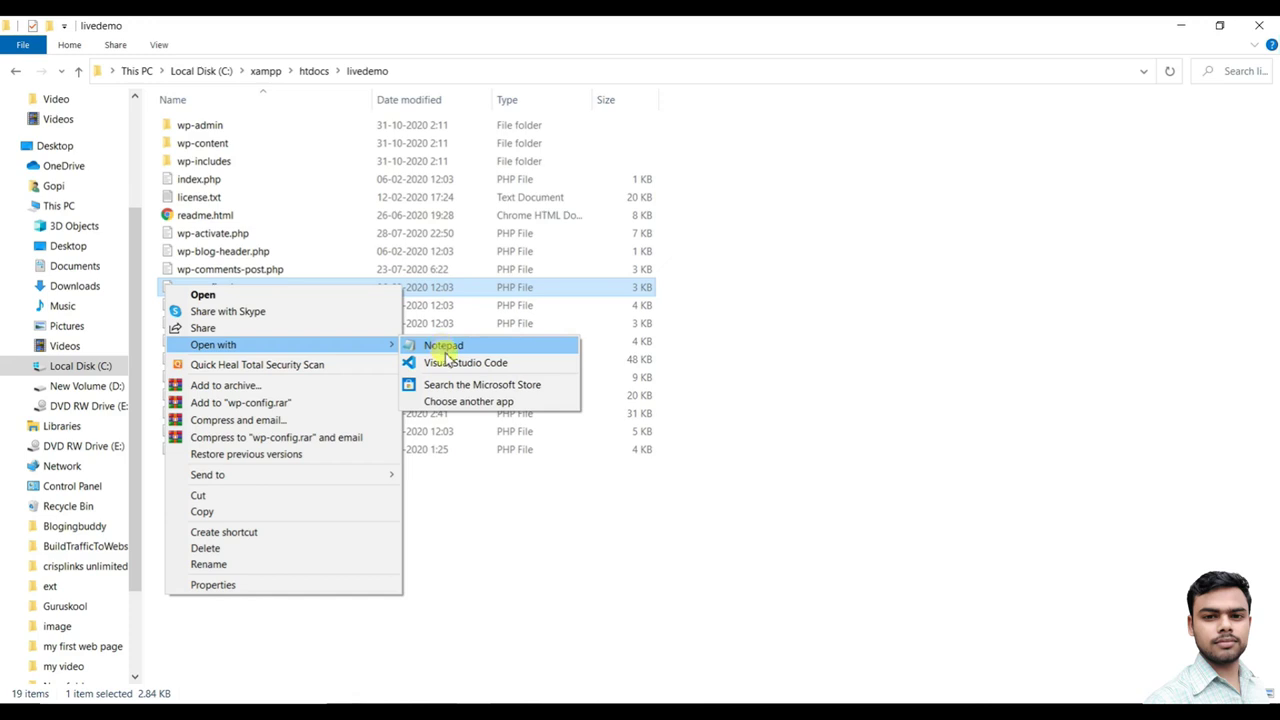
{"action": "left_click", "coordinate": [510, 556]}
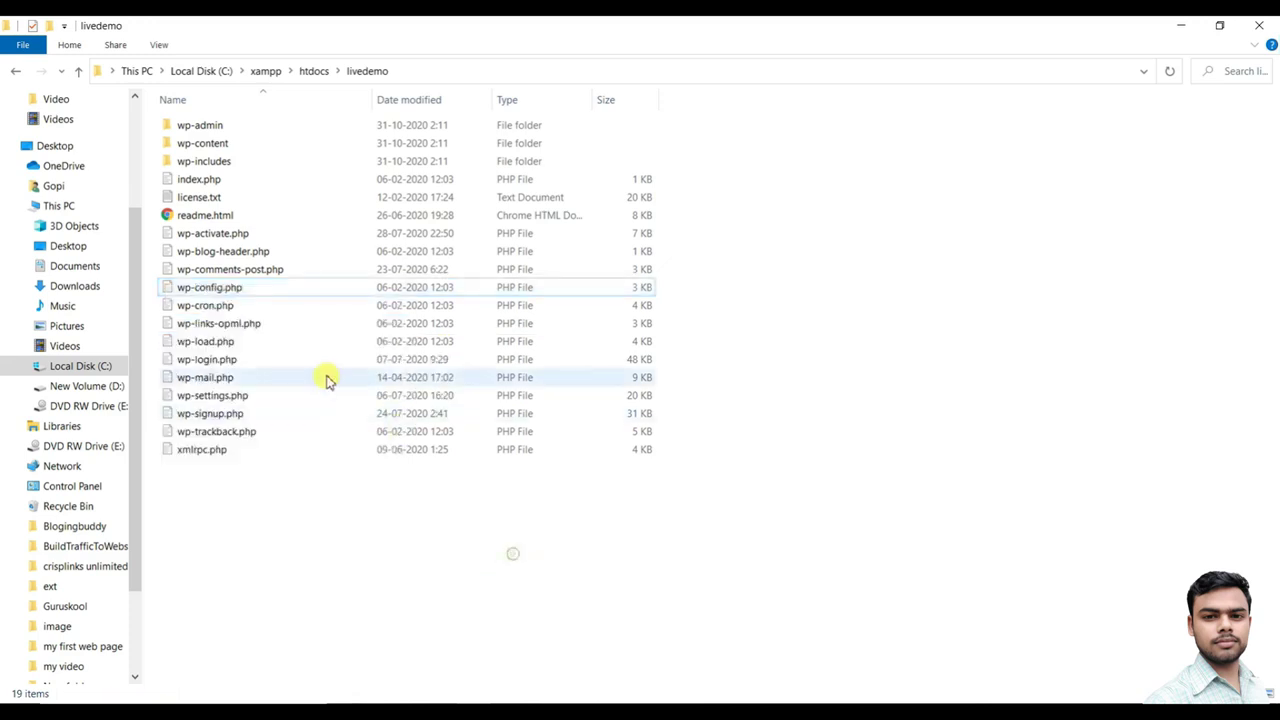
{"action": "left_click", "coordinate": [178, 289]}
{"action": "right_click", "coordinate": [173, 292]}
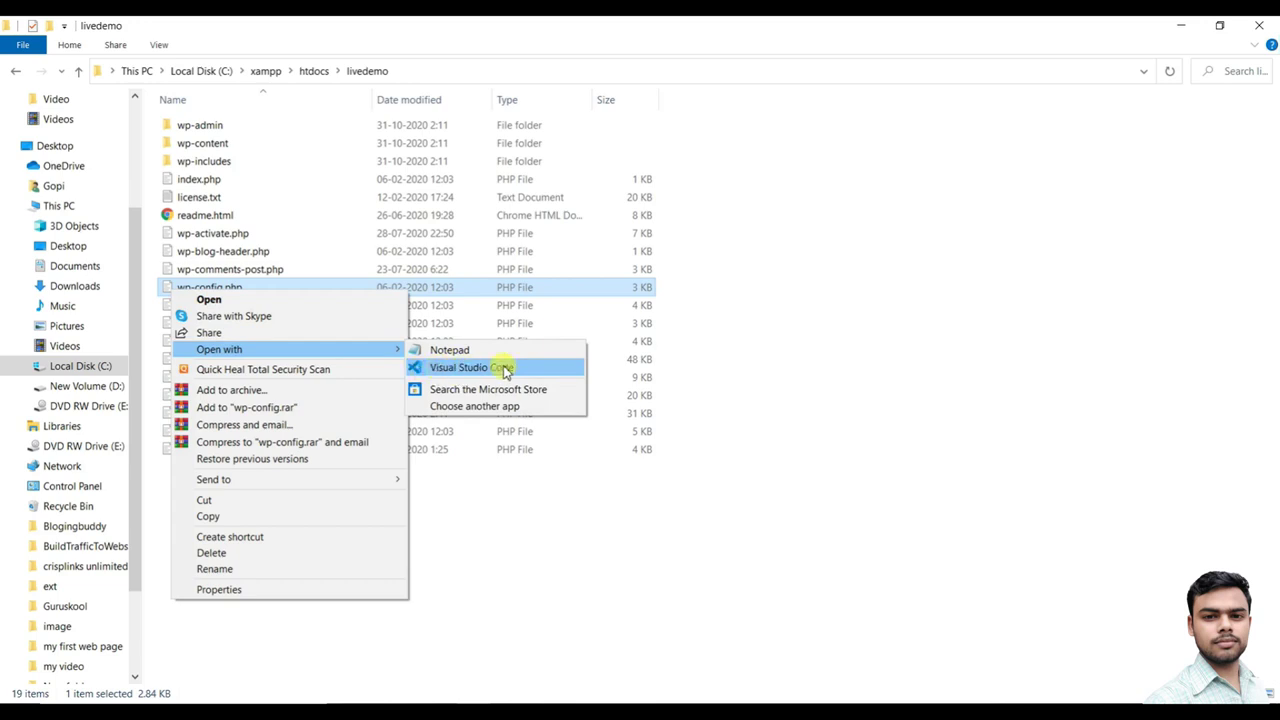
{"action": "left_click", "coordinate": [490, 518]}
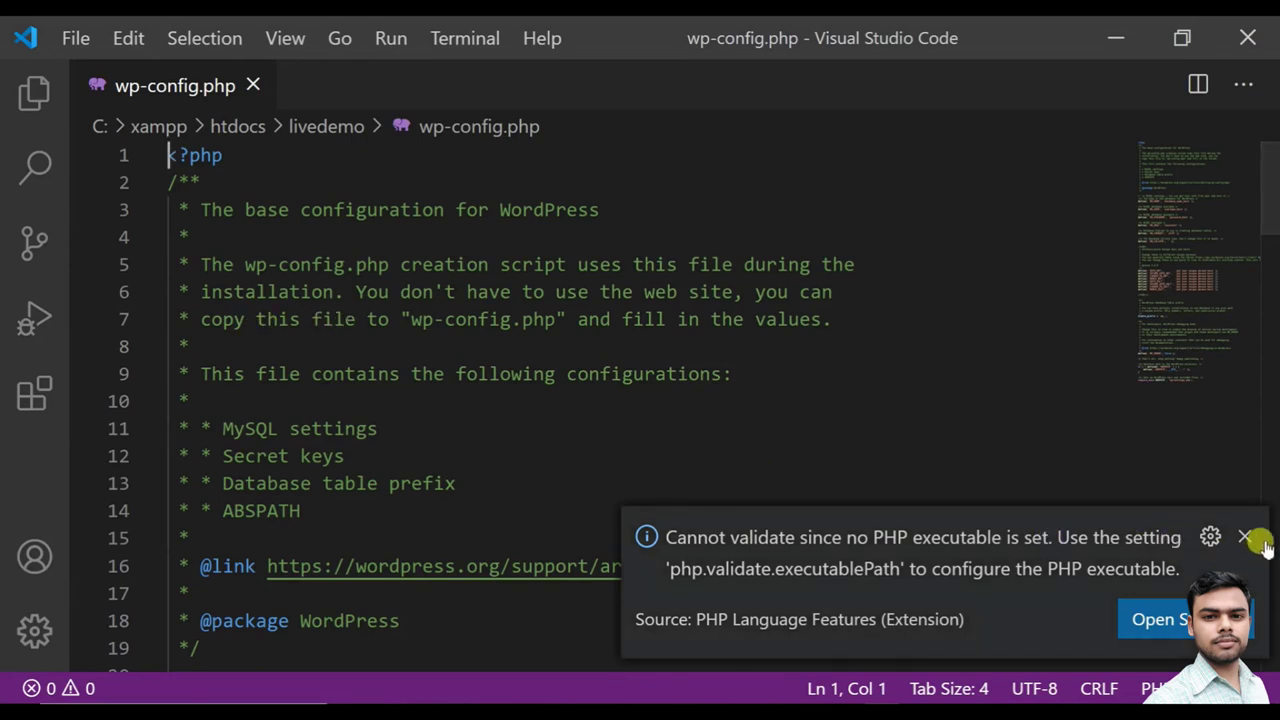
Step: Dismiss the PHP validation notice and set the DB_NAME value in wp-config.php to livedemo
{"action": "left_click", "coordinate": [1246, 538]}
{"action": "scroll", "coordinate": [280, 430], "scroll_direction": "down", "scroll_amount": 3}
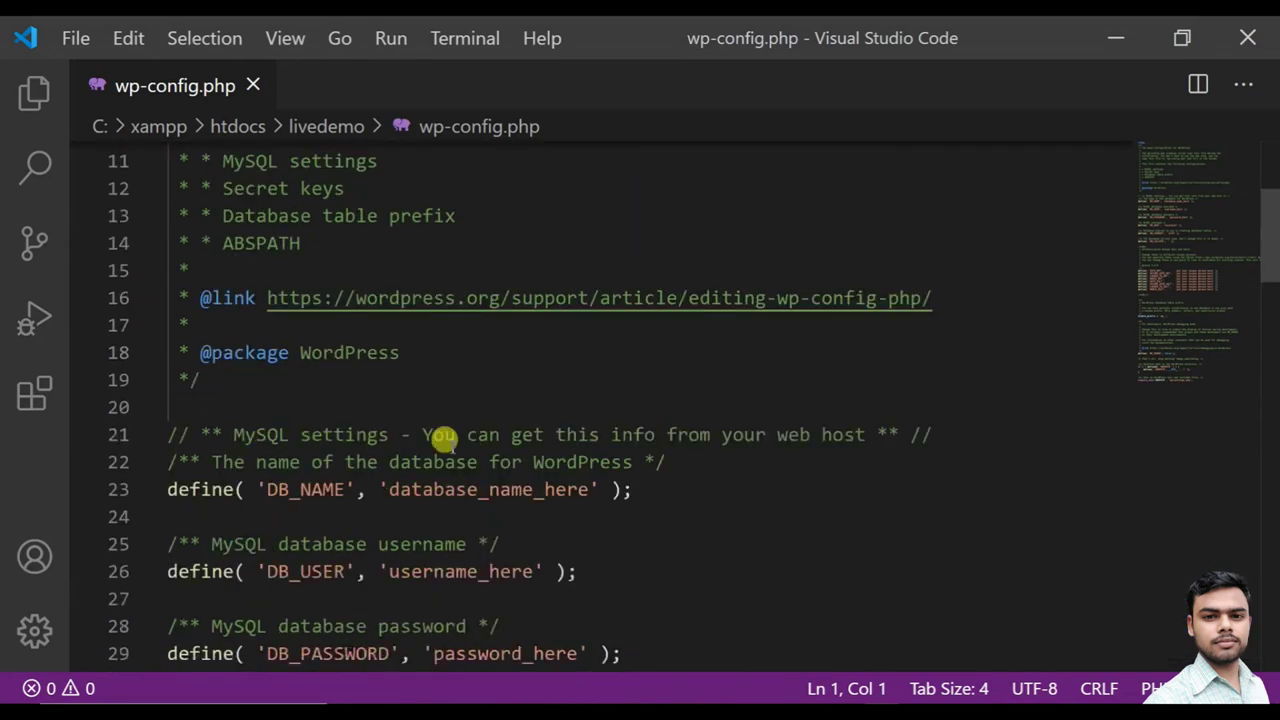
{"action": "scroll", "coordinate": [440, 436], "scroll_direction": "down", "scroll_amount": 2}
{"action": "left_click_drag", "start_coordinate": [389, 311], "coordinate": [583, 315]}
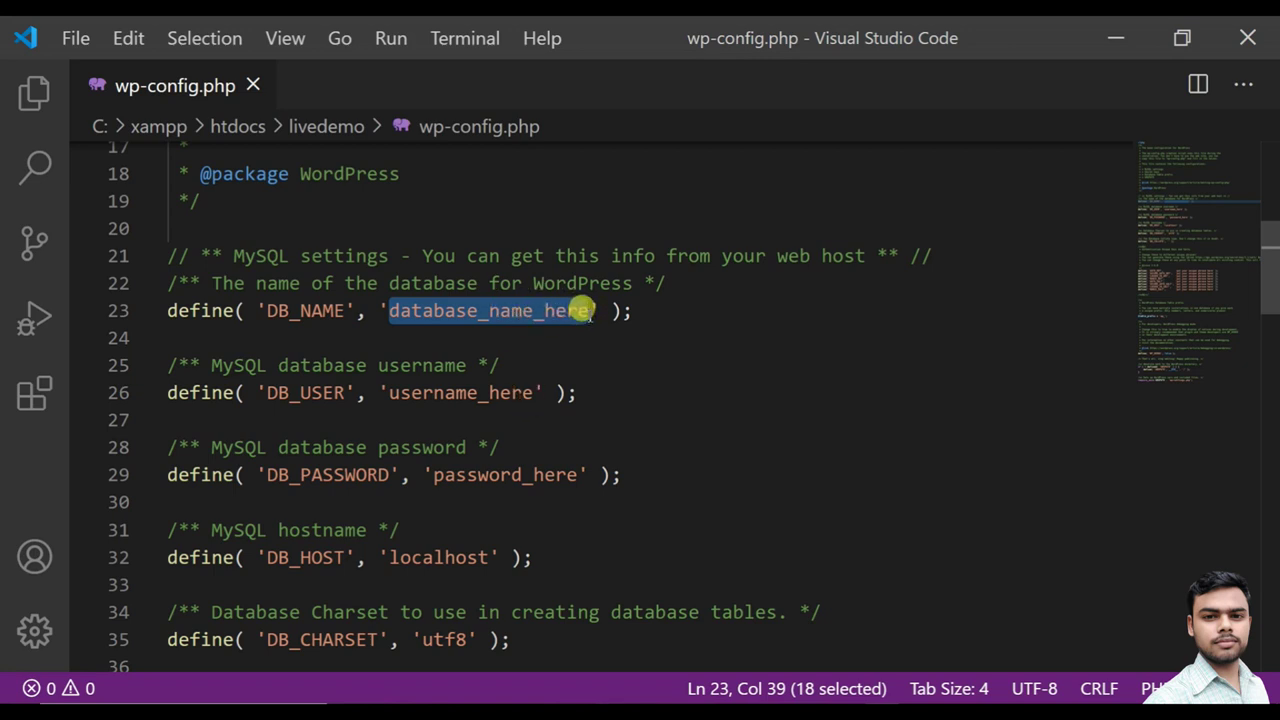
{"action": "type", "text": "livedeo"}
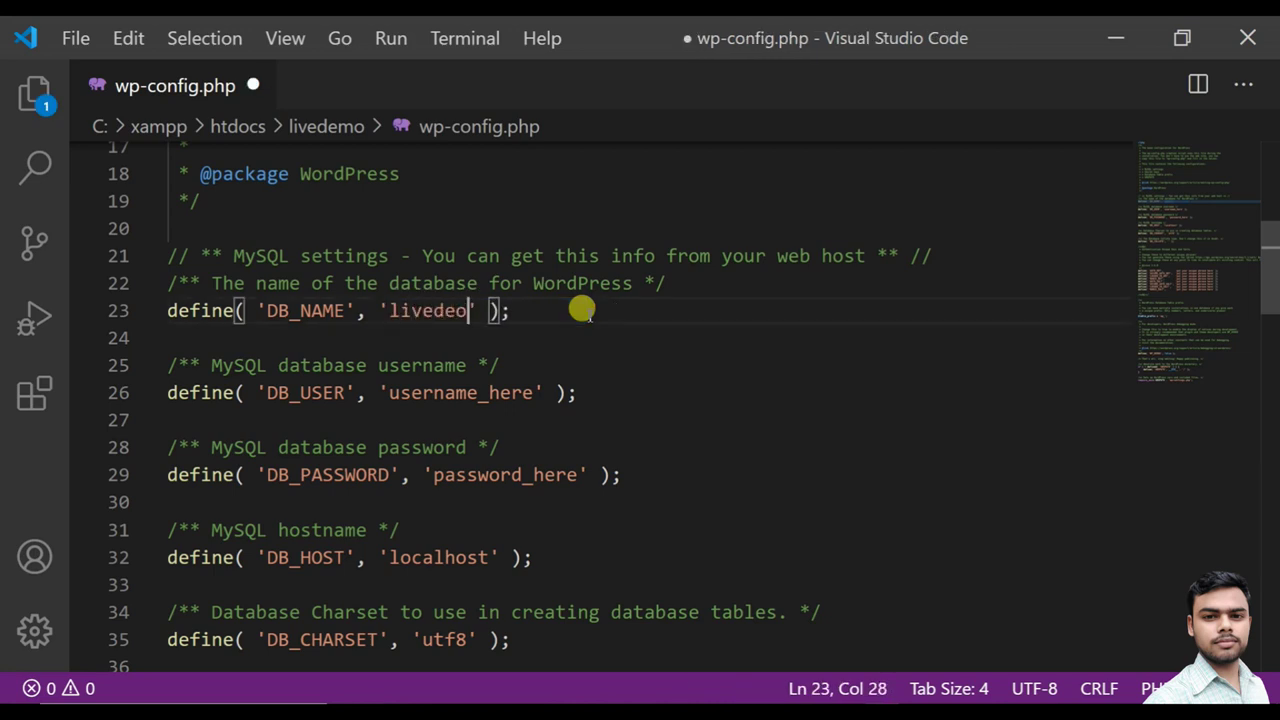
{"action": "key", "text": "BackSpace"}
{"action": "type", "text": "mo"}
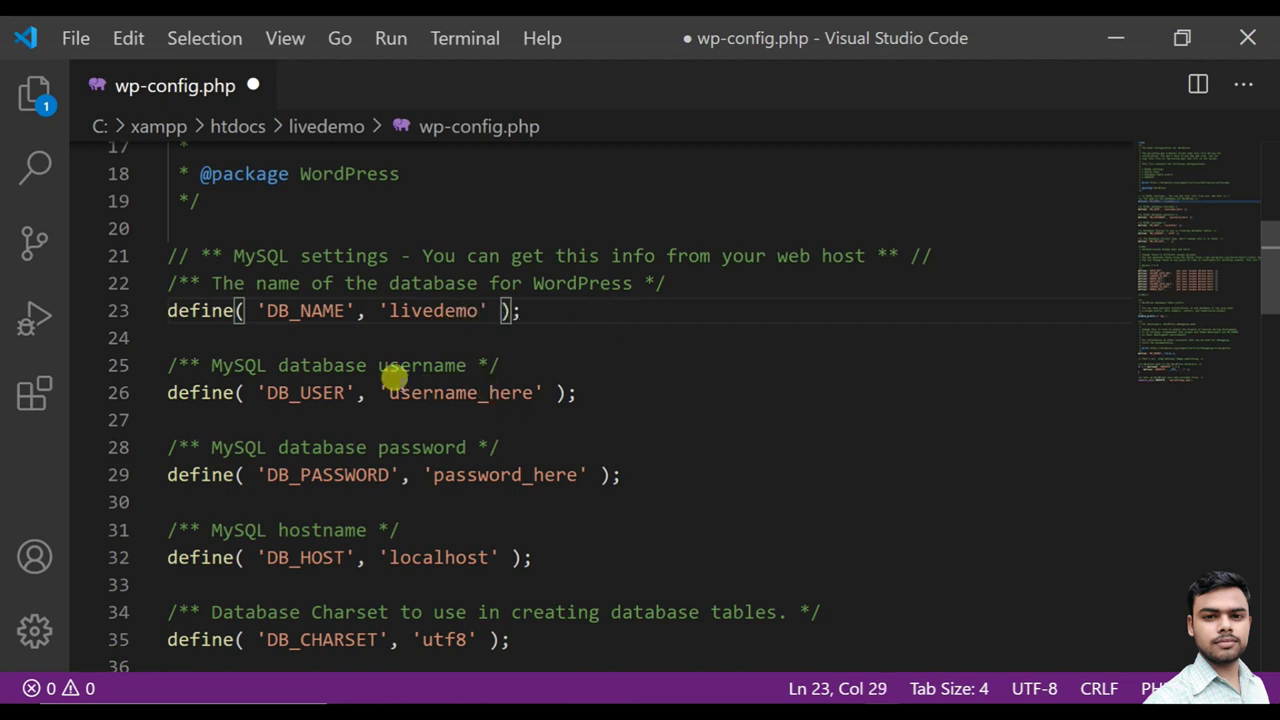
Step: Set the DB_USER value to root and clear the placeholder in the DB_PASSWORD value, leaving it empty
{"action": "left_click_drag", "start_coordinate": [386, 392], "coordinate": [527, 396]}
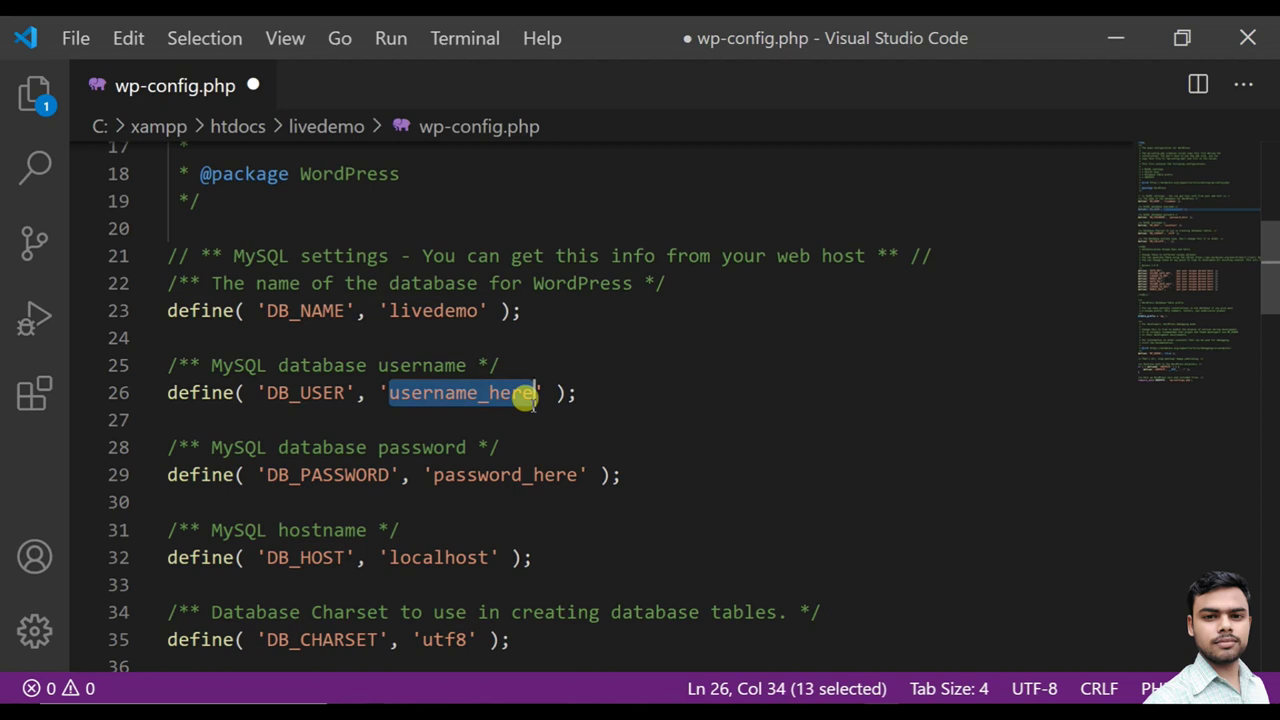
{"action": "type", "text": "ro"}
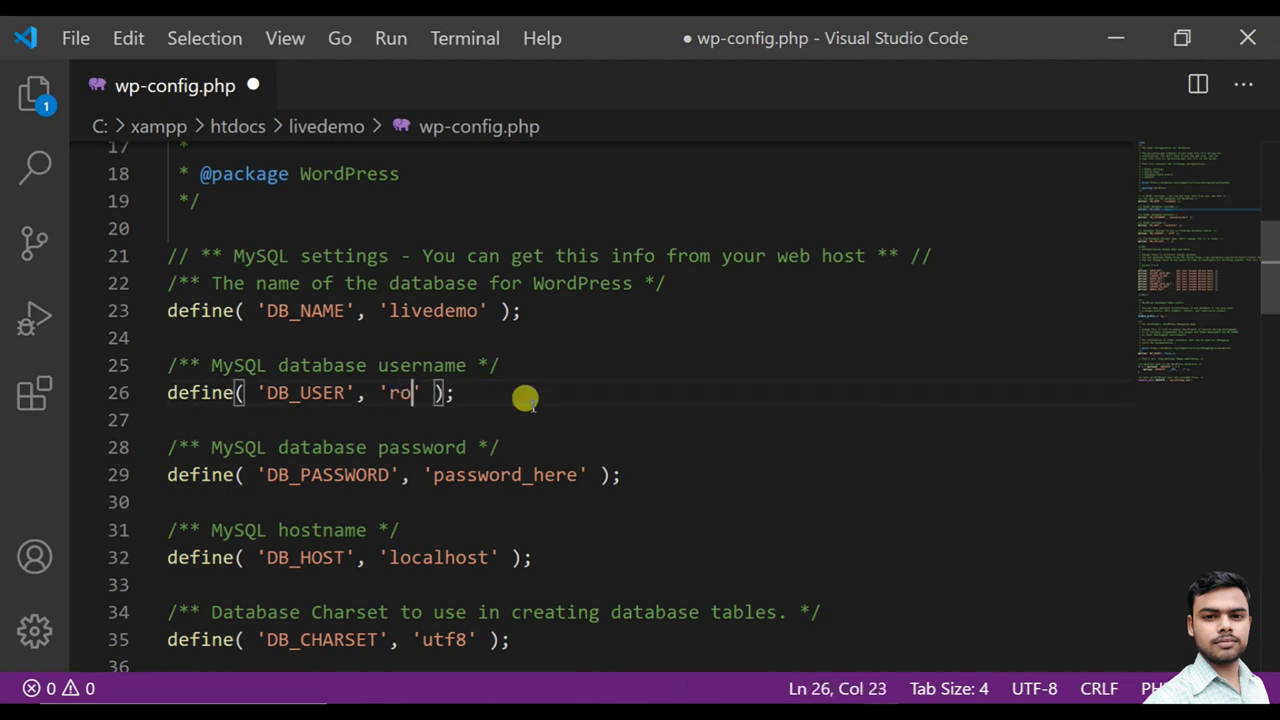
{"action": "type", "text": "ot"}
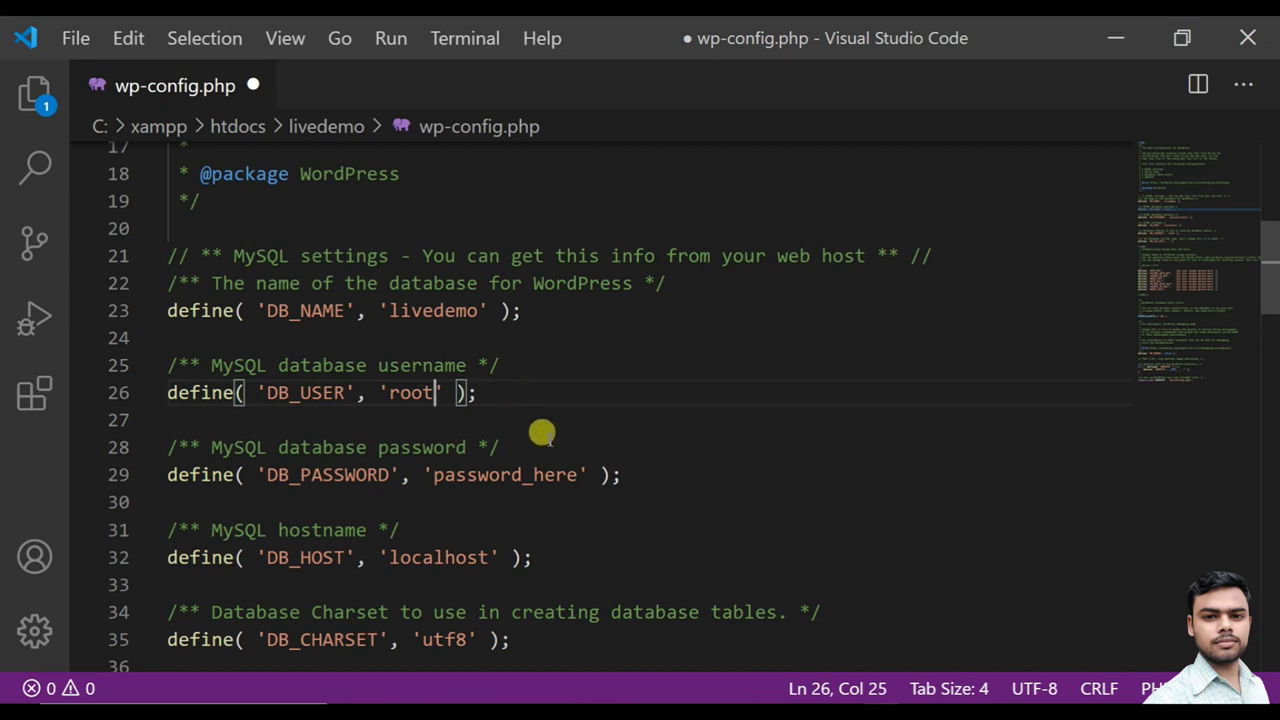
{"action": "left_click_drag", "start_coordinate": [430, 474], "coordinate": [576, 480]}
{"action": "key", "text": "BackSpace"}
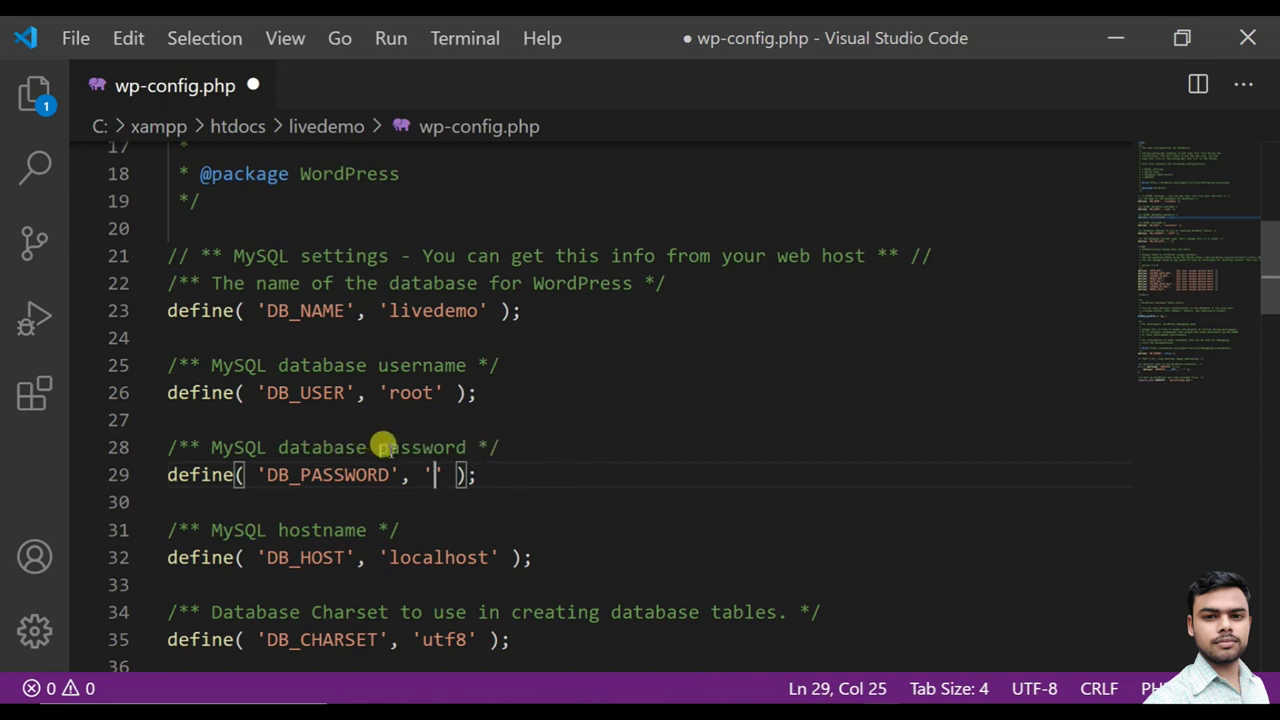
Step: Save wp-config.php and return to the livedemo folder in File Explorer
{"action": "left_click", "coordinate": [385, 447]}
{"action": "left_click", "coordinate": [486, 423]}
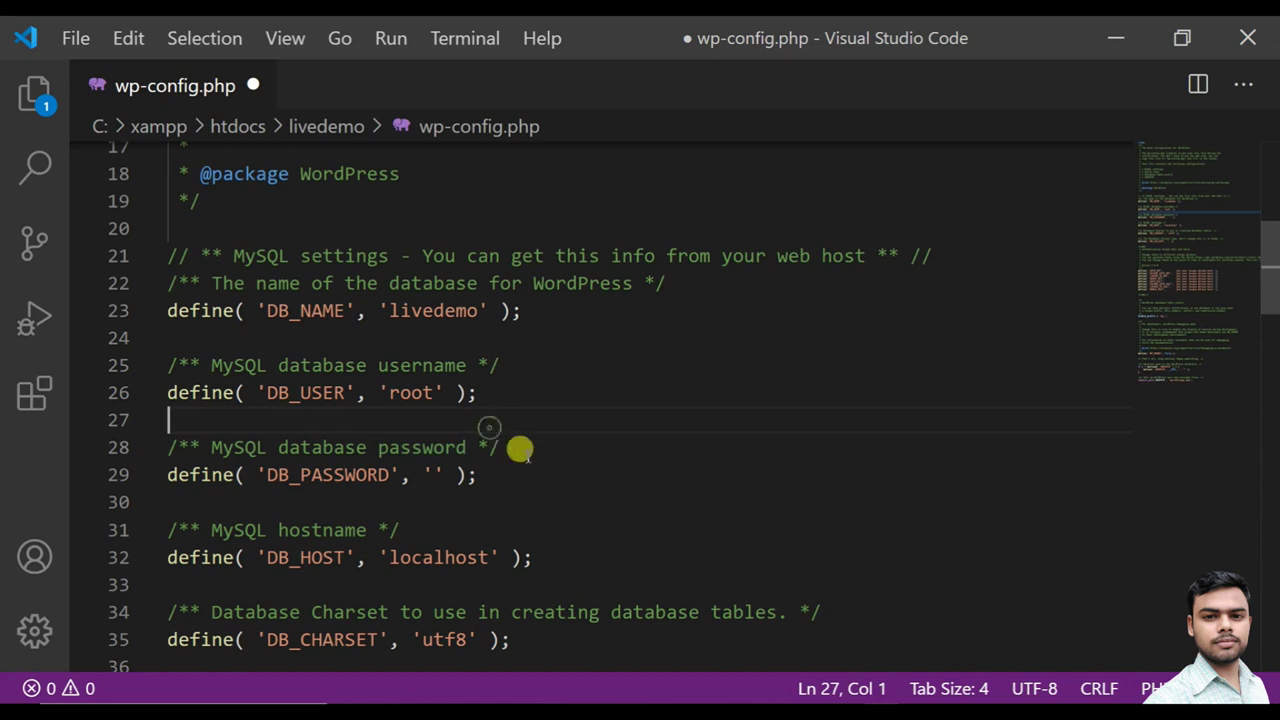
{"action": "key", "text": "ctrl+s"}
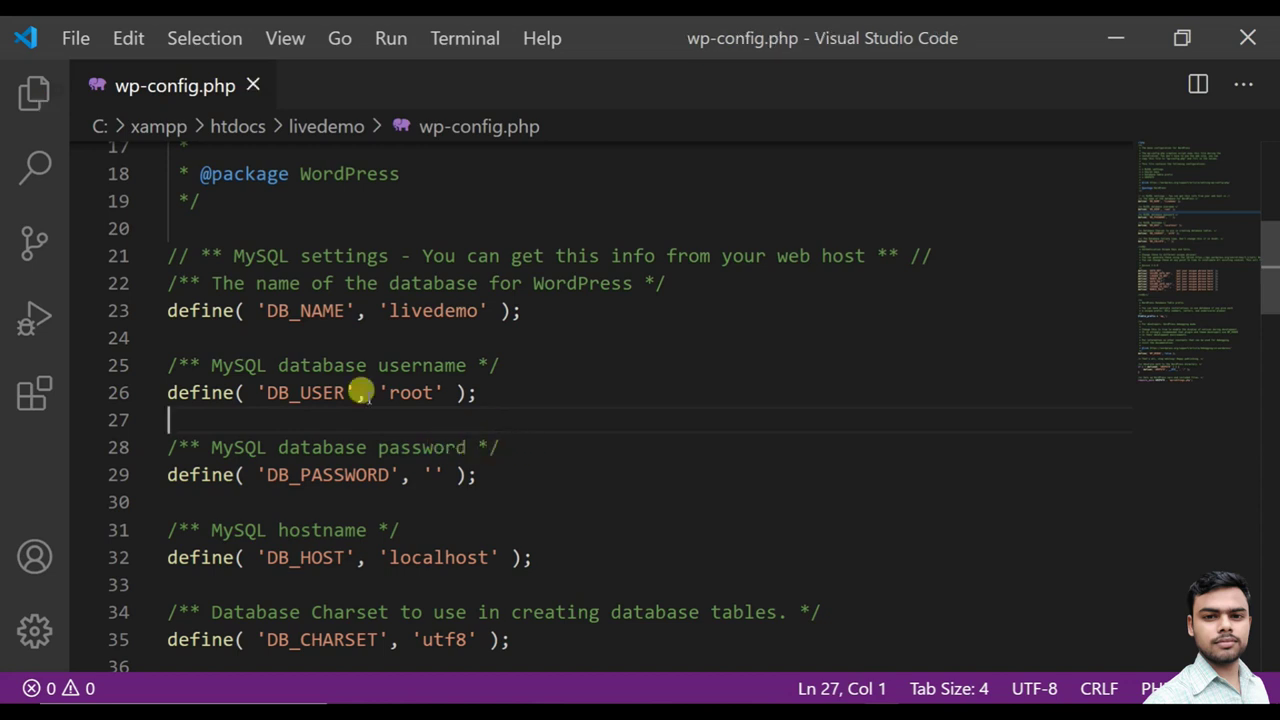
{"action": "left_click", "coordinate": [1228, 47]}
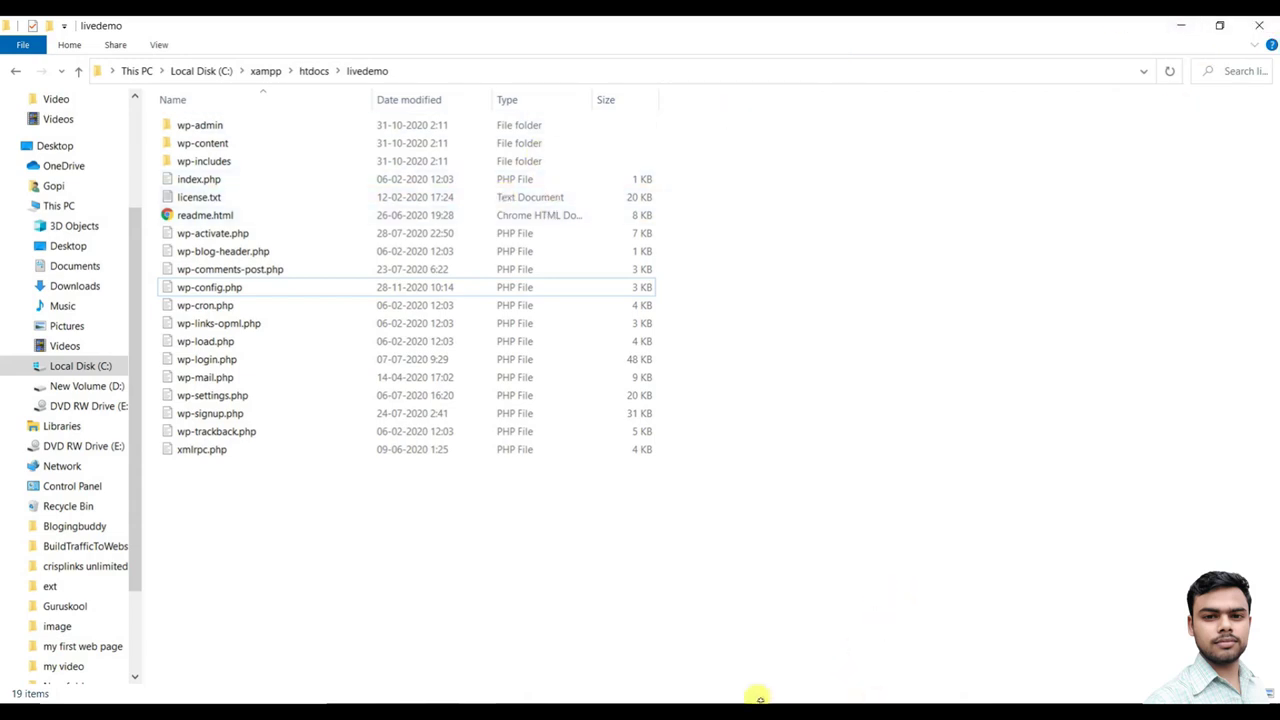
Step: Switch to Chrome and begin entering the localhost/ address in a new browser tab
{"action": "left_click", "coordinate": [757, 694]}
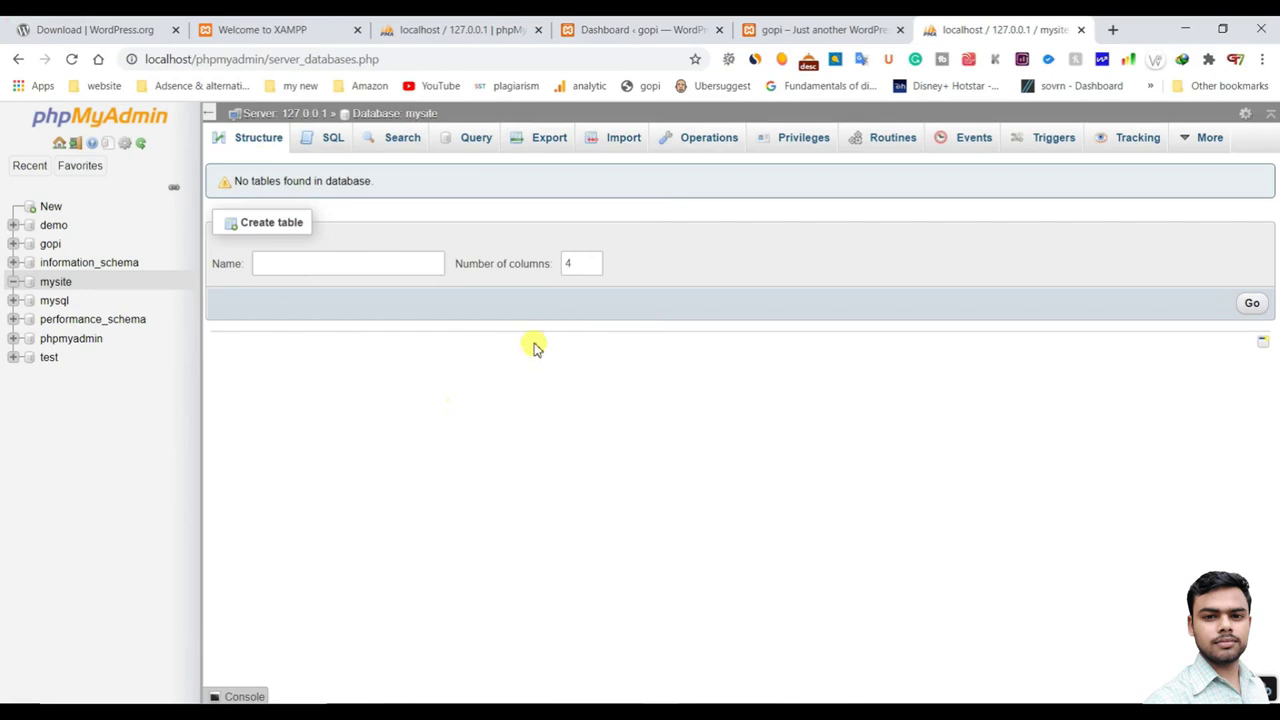
{"action": "left_click", "coordinate": [1115, 30]}
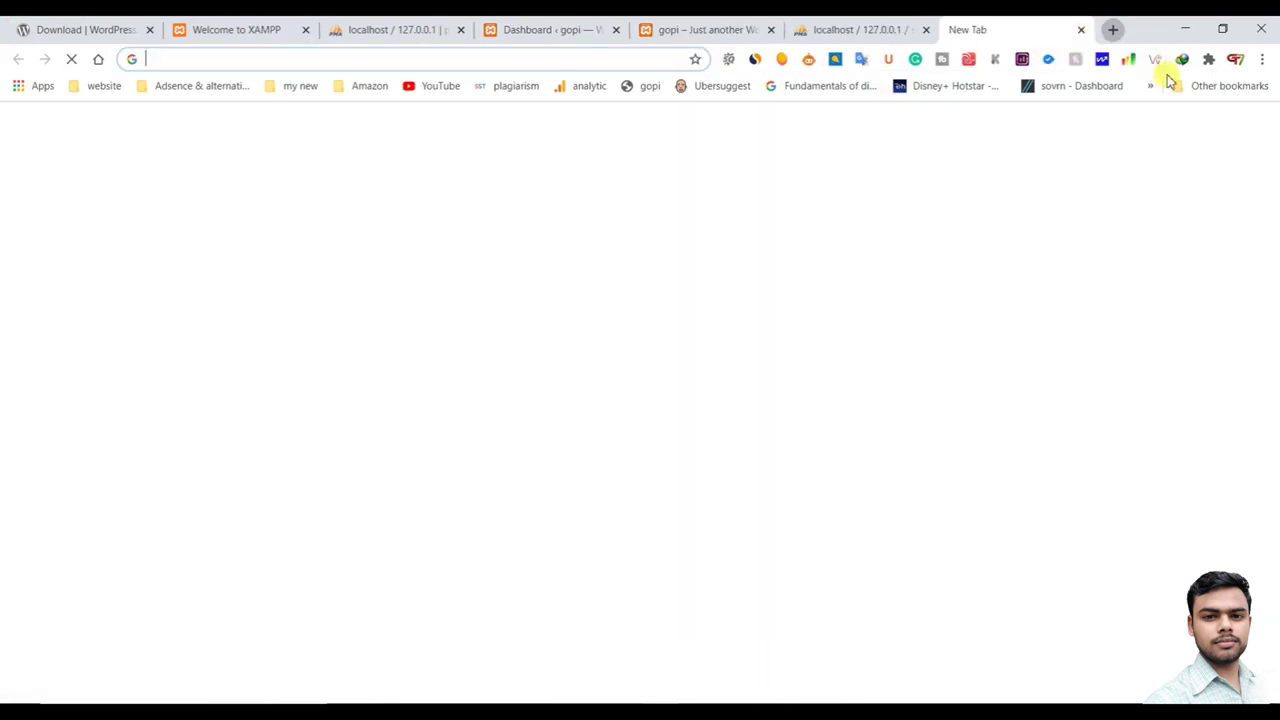
{"action": "left_click", "coordinate": [240, 62]}
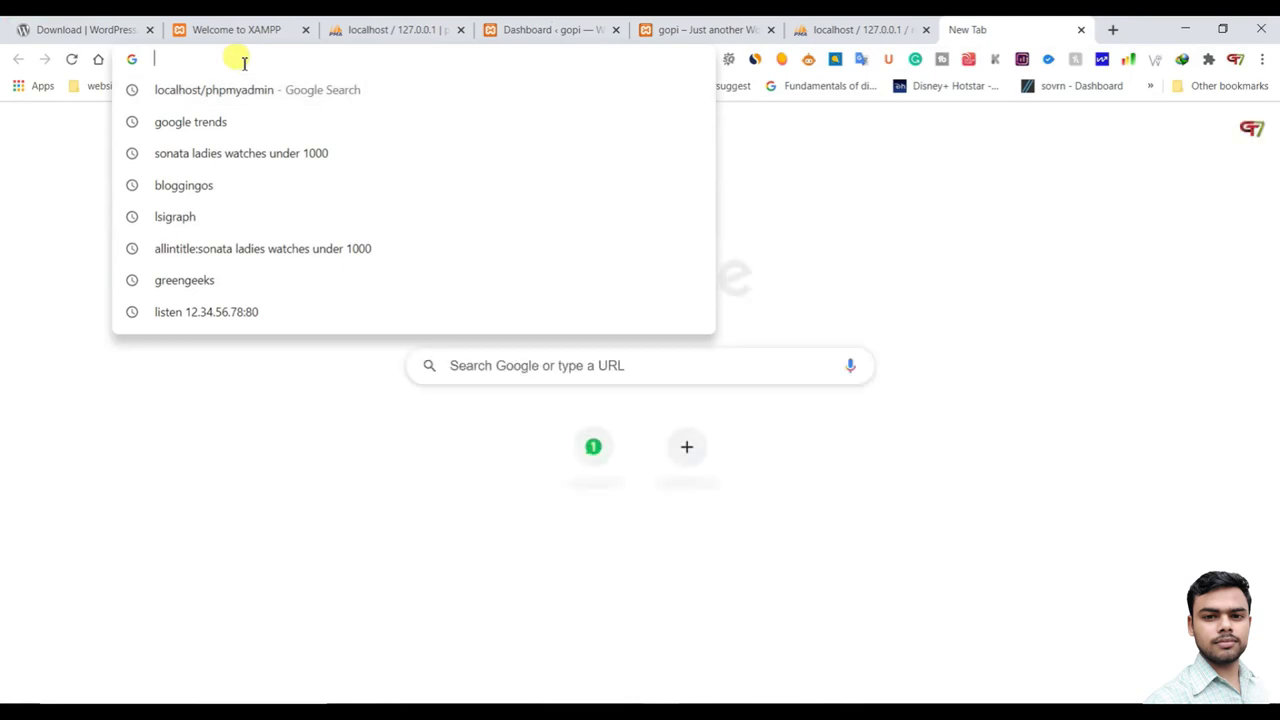
{"action": "type", "text": "local"}
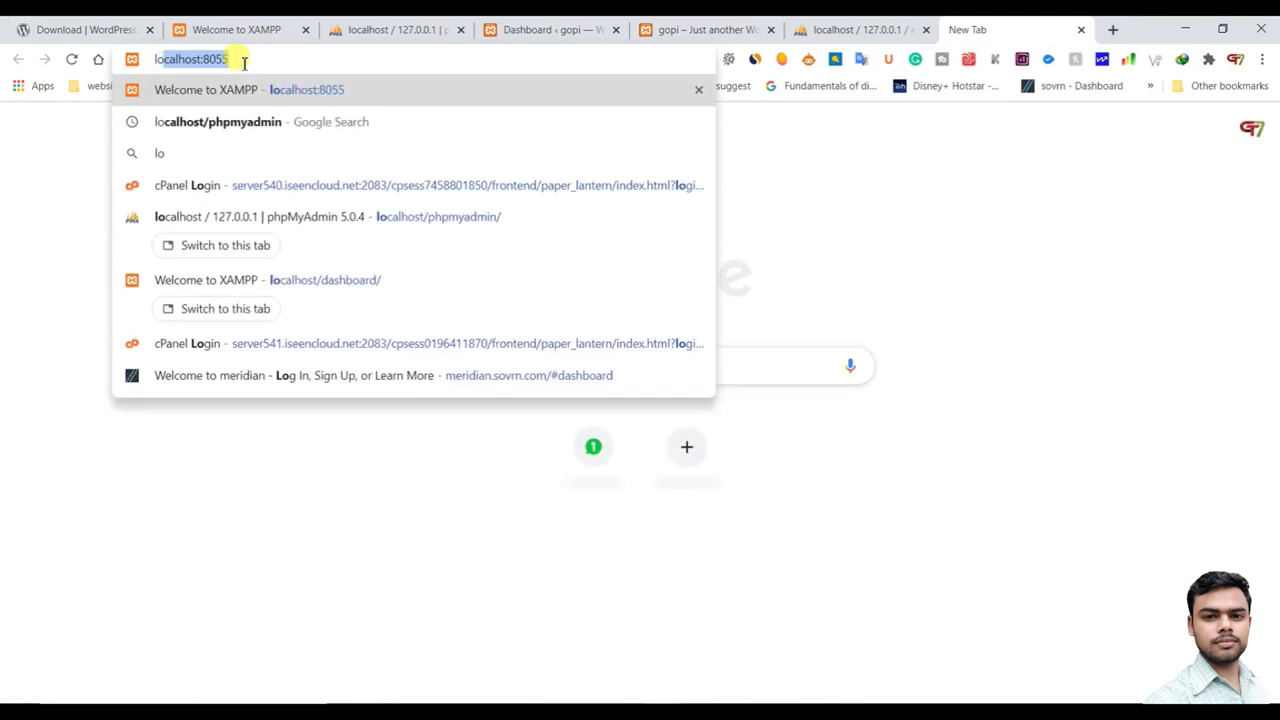
{"action": "type", "text": "host"}
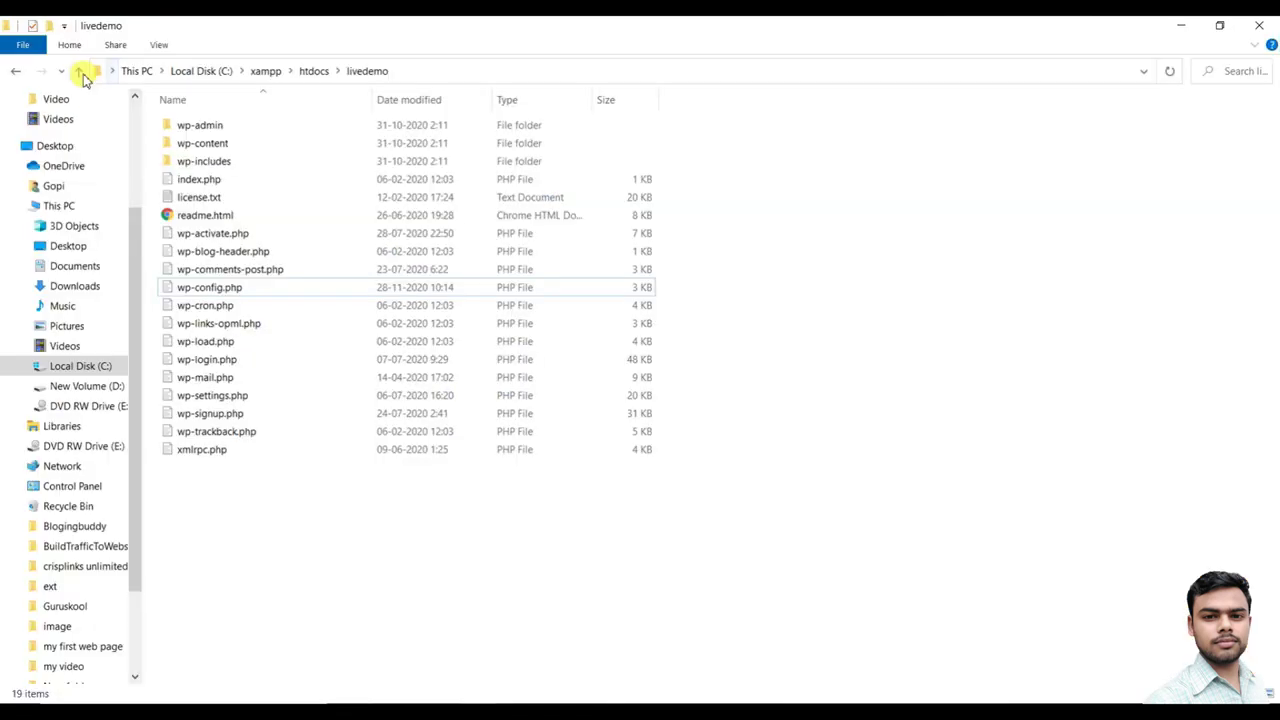
Step: Go up to the htdocs folder in File Explorer and check the exact name of the livedemo folder
{"action": "left_click", "coordinate": [78, 70]}
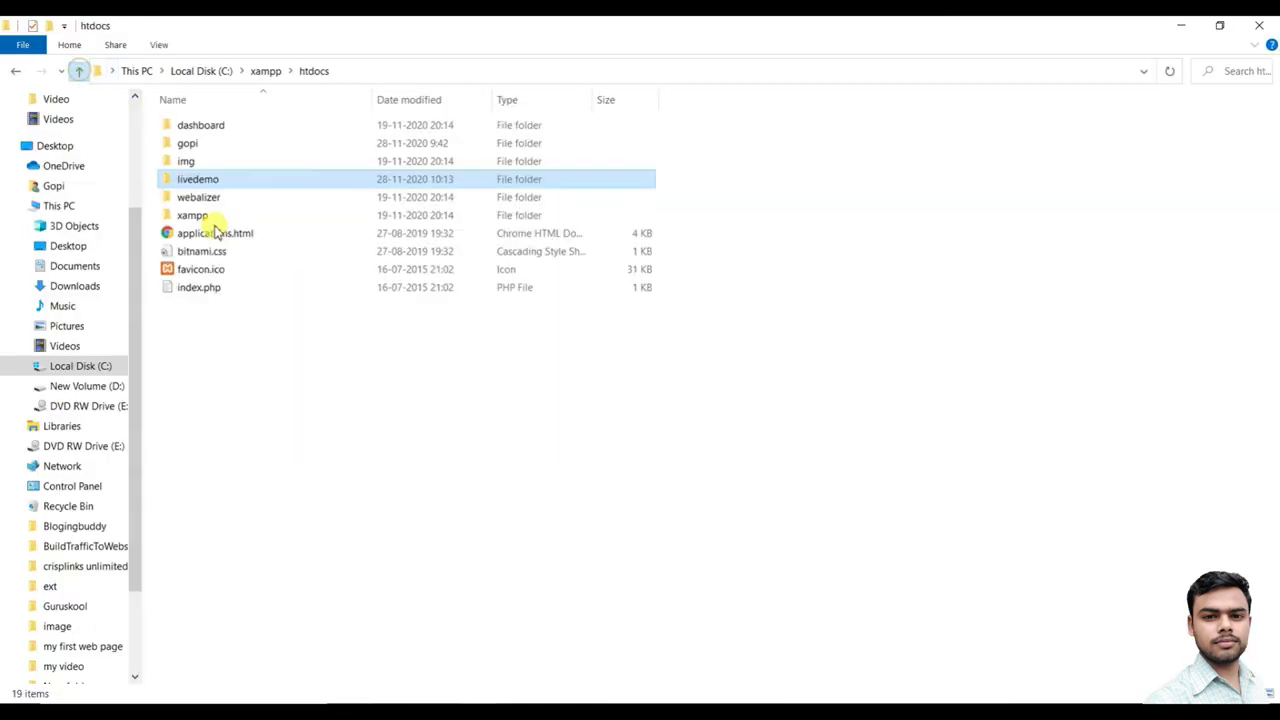
{"action": "right_click", "coordinate": [208, 179]}
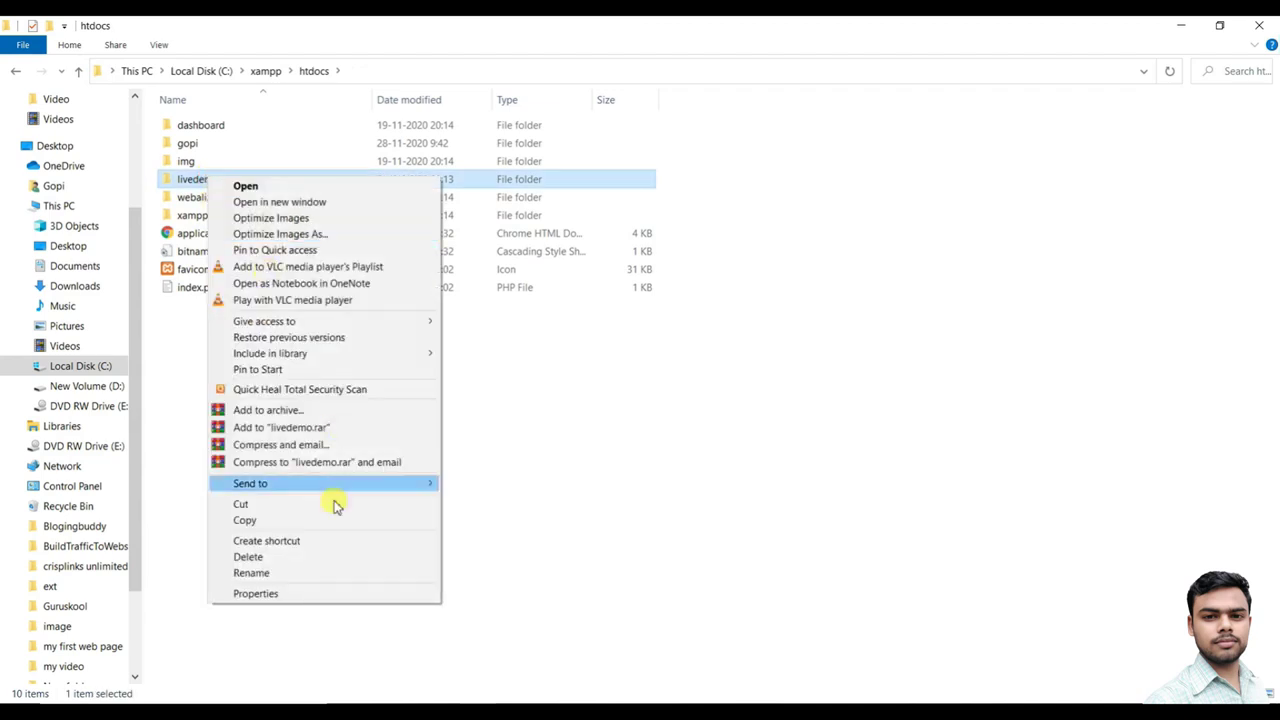
{"action": "left_click", "coordinate": [280, 572]}
{"action": "right_click", "coordinate": [213, 180]}
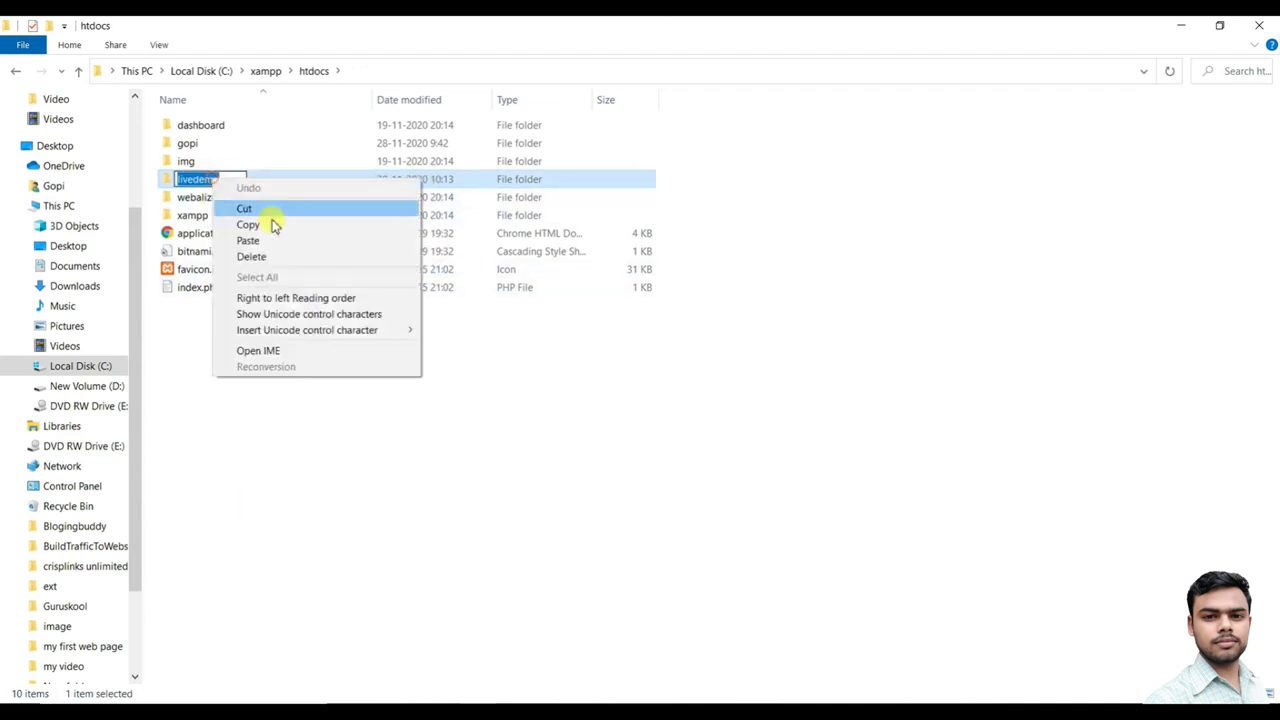
{"action": "left_click", "coordinate": [283, 436]}
{"action": "left_click", "coordinate": [282, 434]}
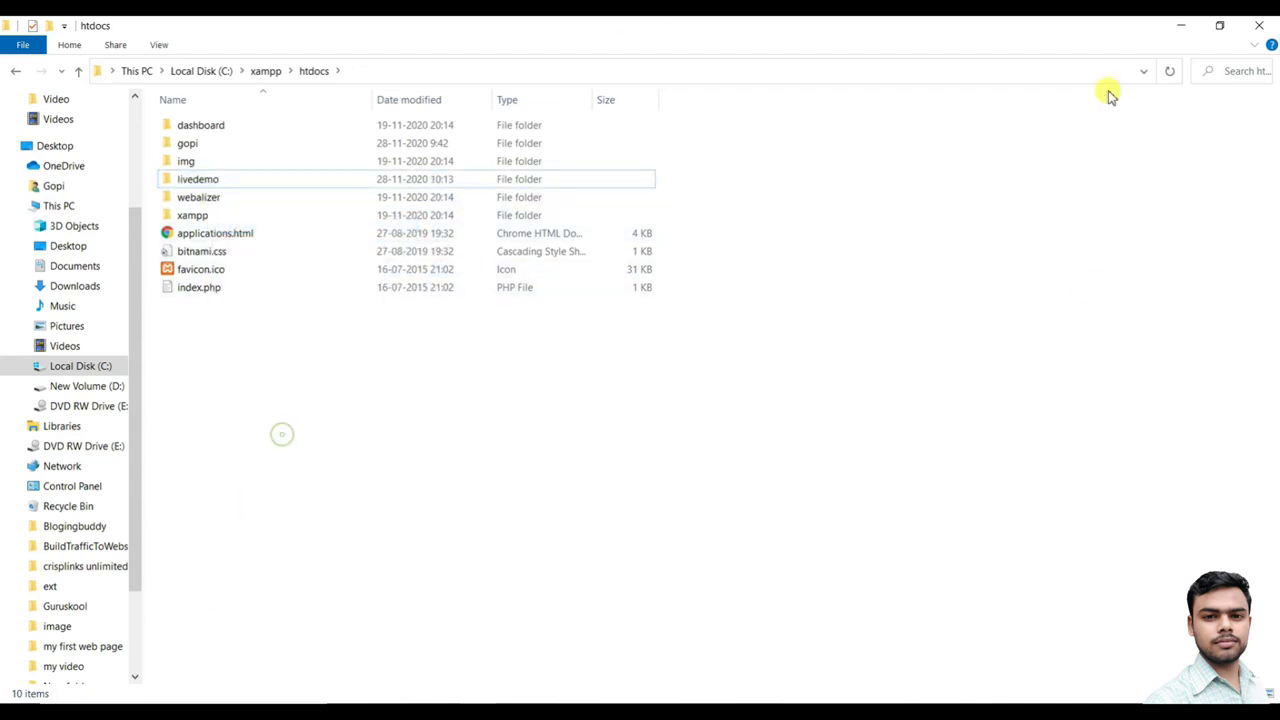
Step: Return to Chrome, complete the address as localhost/livedemo and load the site
{"action": "left_click", "coordinate": [766, 712]}
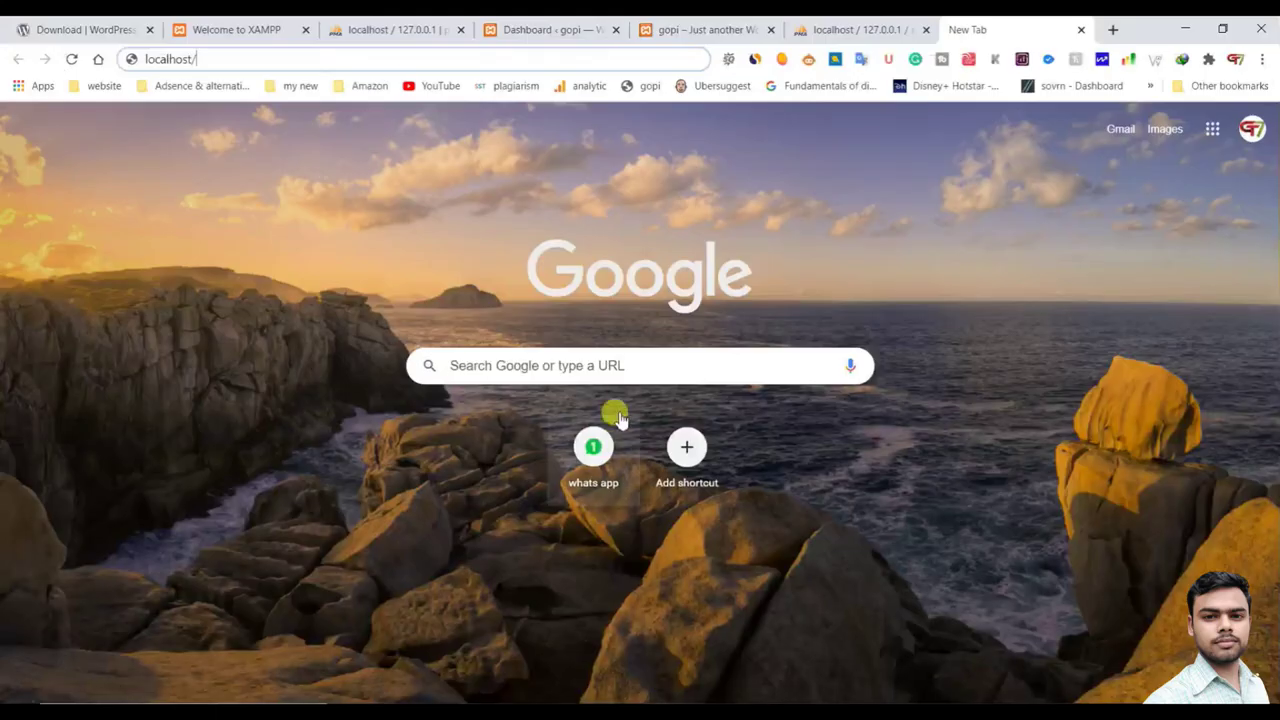
{"action": "left_click", "coordinate": [237, 60]}
{"action": "type", "text": "livedemo"}
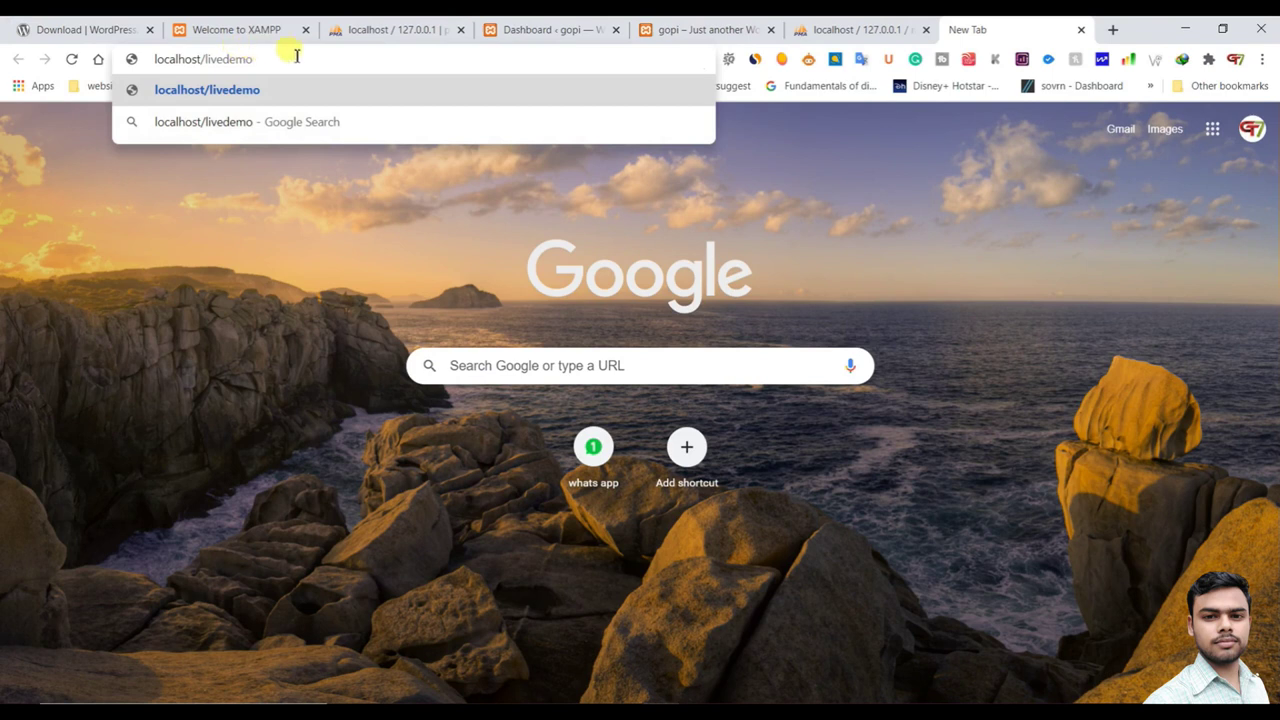
{"action": "key", "text": "Return"}
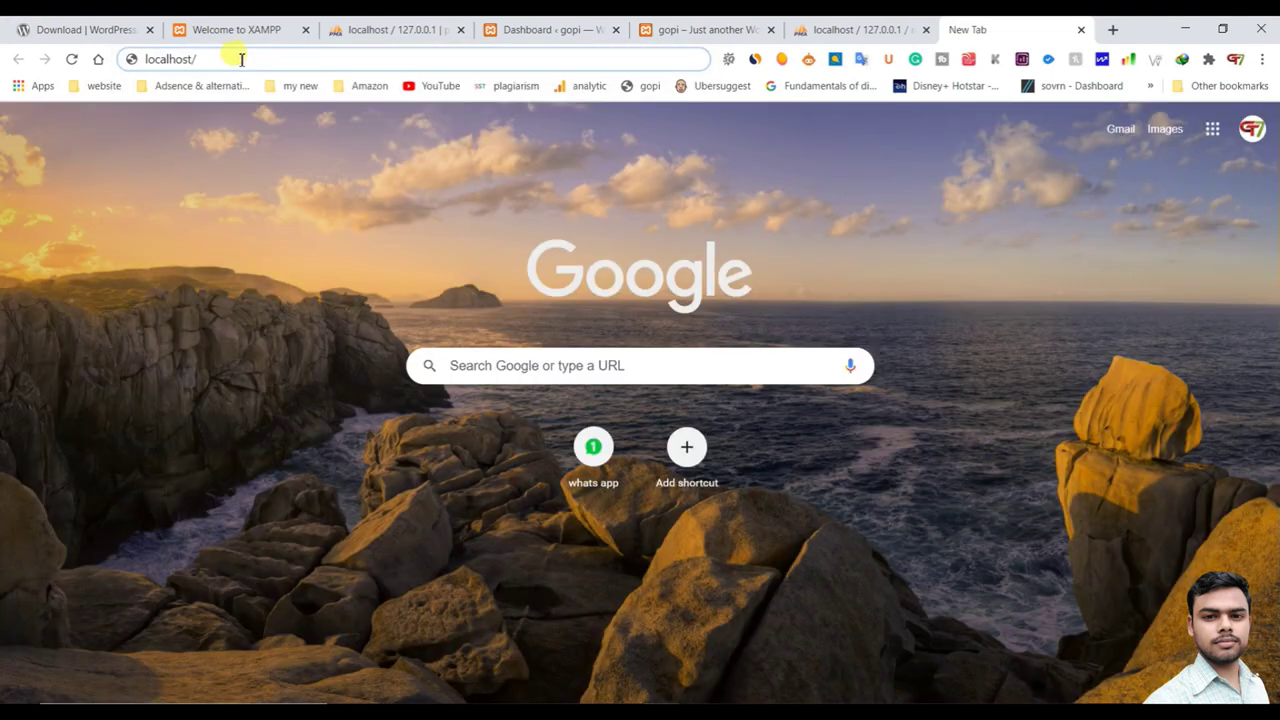
{"action": "type", "text": "livedemo"}
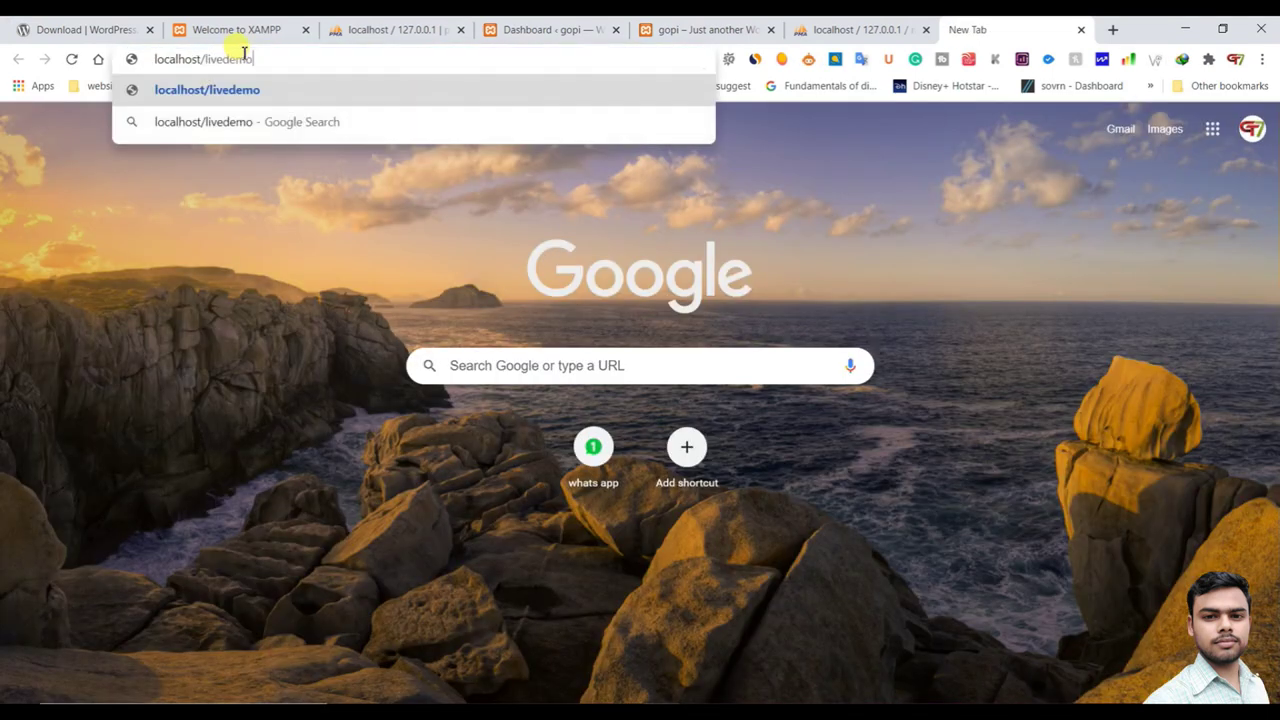
{"action": "key", "text": "Return"}
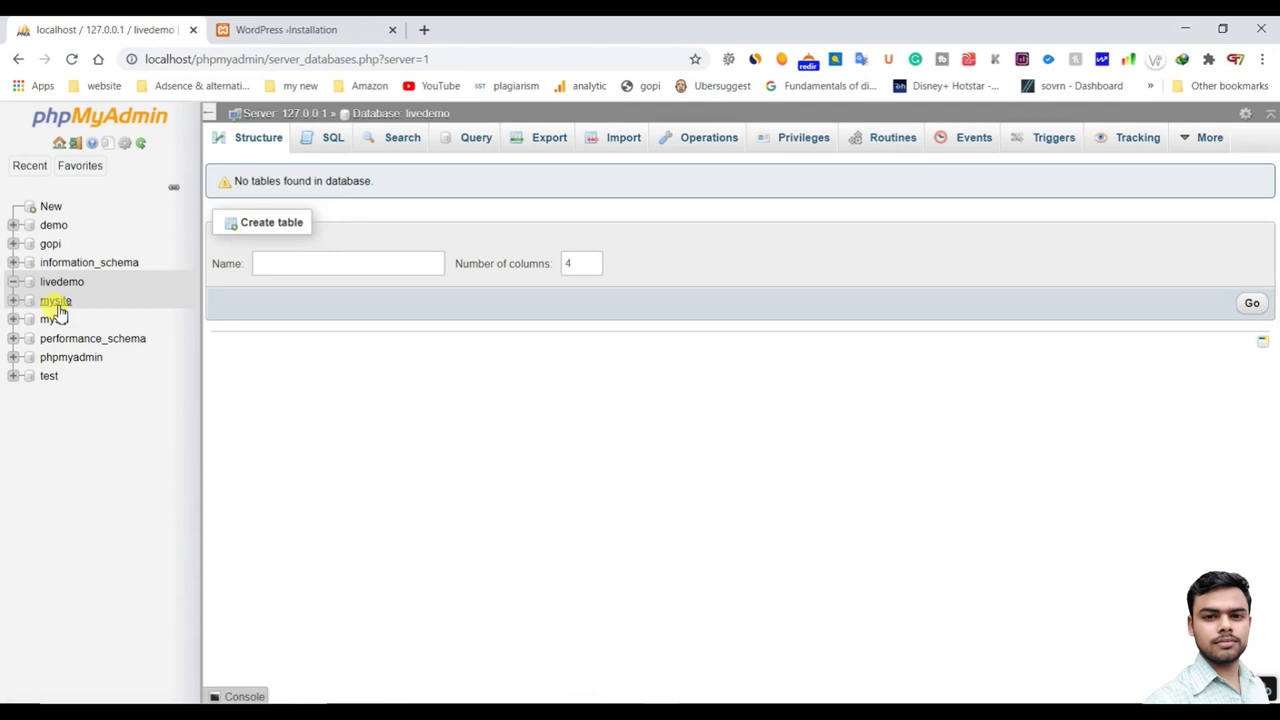
Step: Compare the livedemo folder inside htdocs with the livedemo database in phpMyAdmin
{"action": "left_click", "coordinate": [462, 700]}
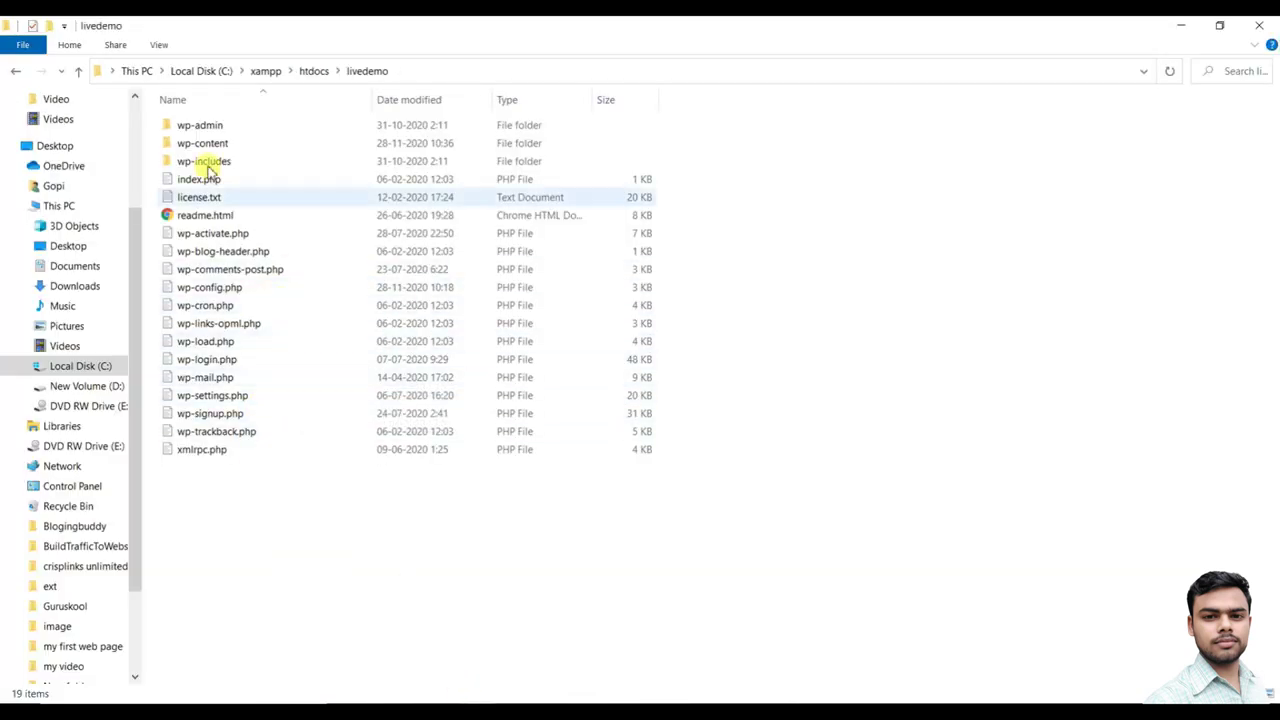
{"action": "left_click", "coordinate": [79, 71]}
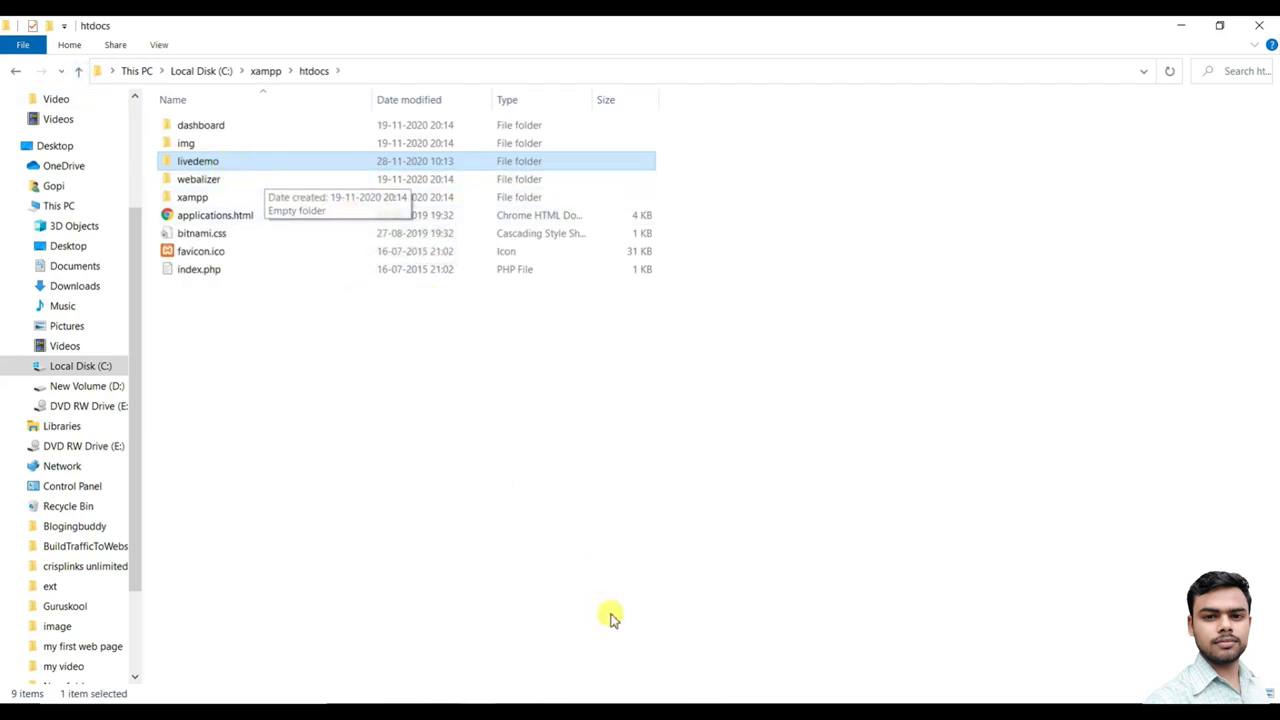
{"action": "left_click", "coordinate": [641, 697]}
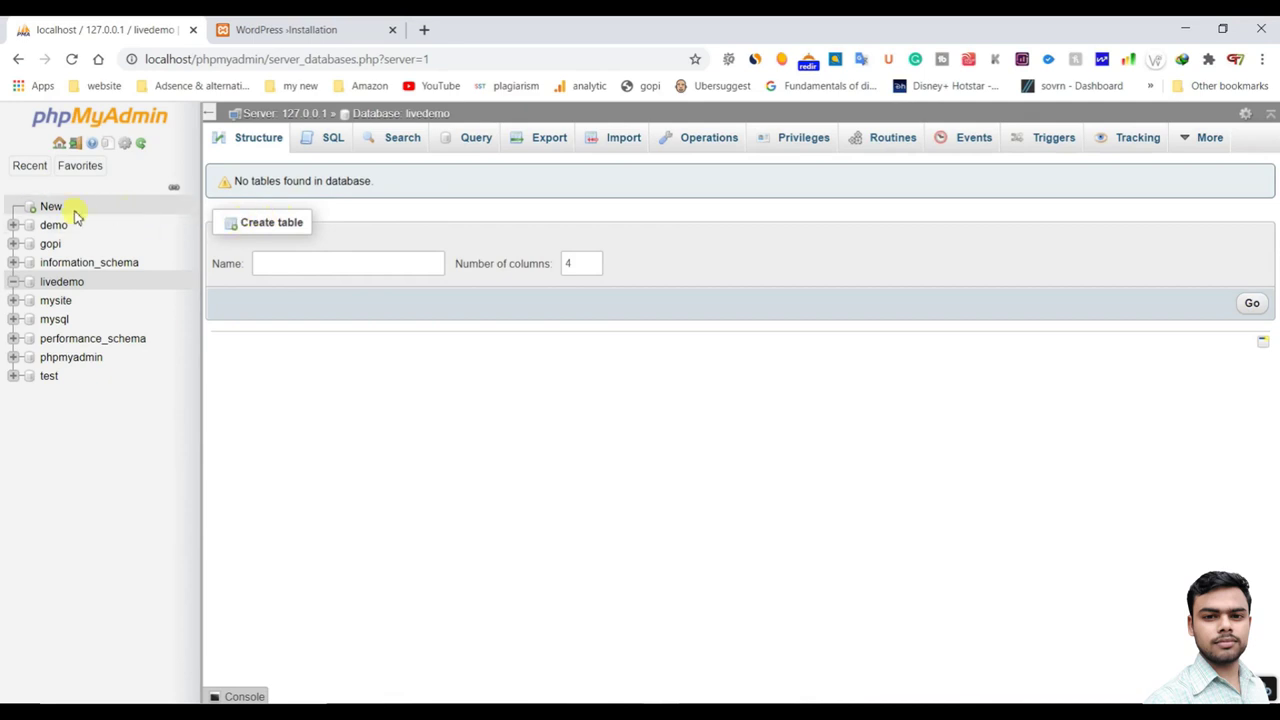
{"action": "key", "text": "alt+Tab"}
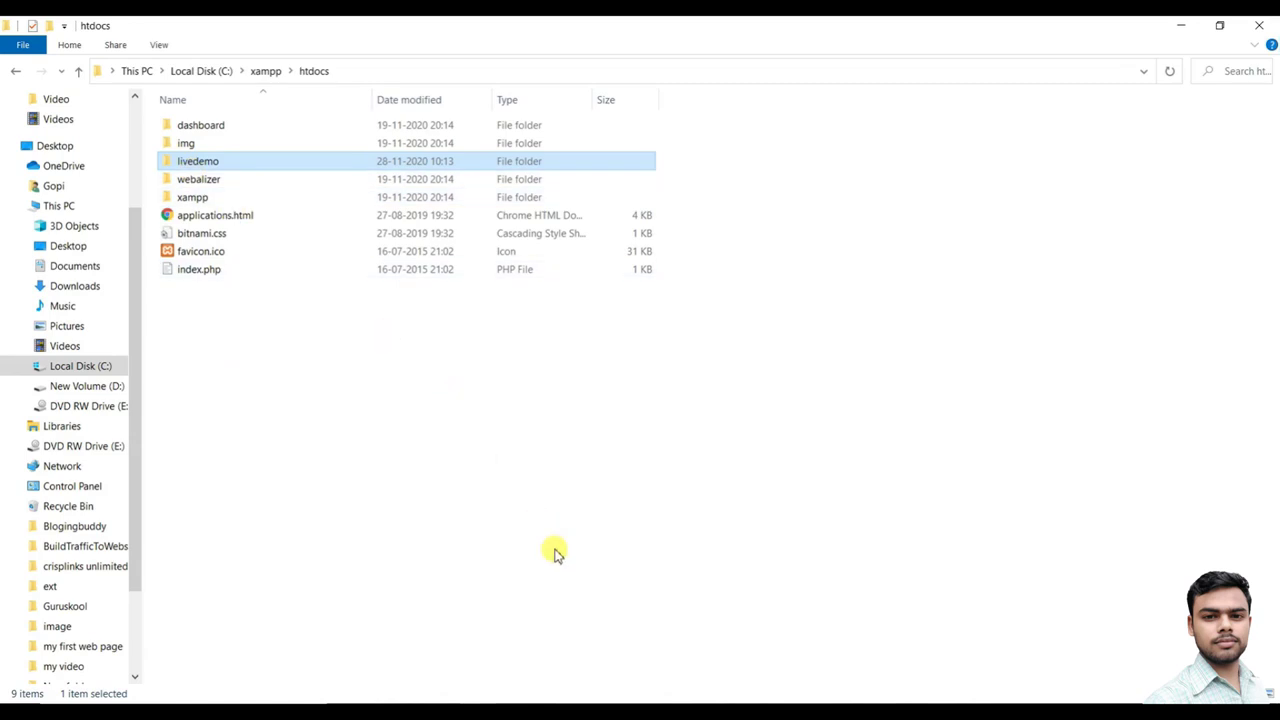
{"action": "key", "text": "alt+Tab"}
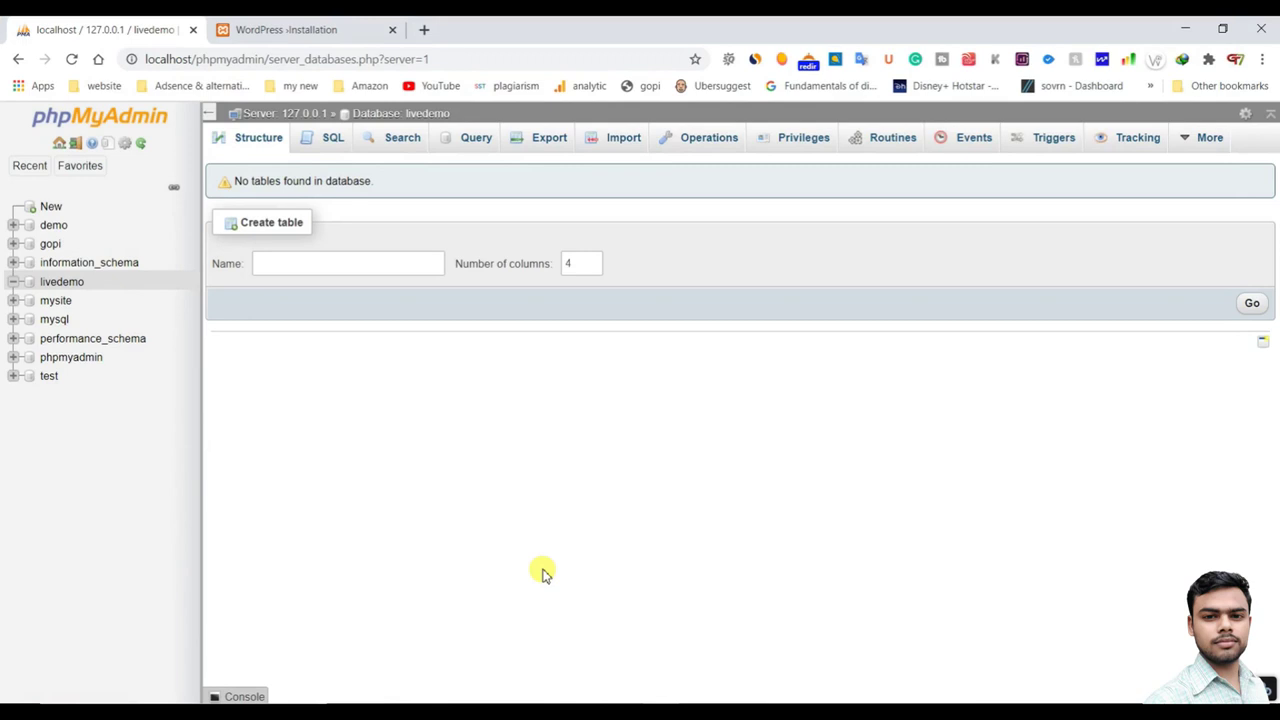
{"action": "key", "text": "alt+Tab"}
{"action": "key", "text": "alt+Tab"}
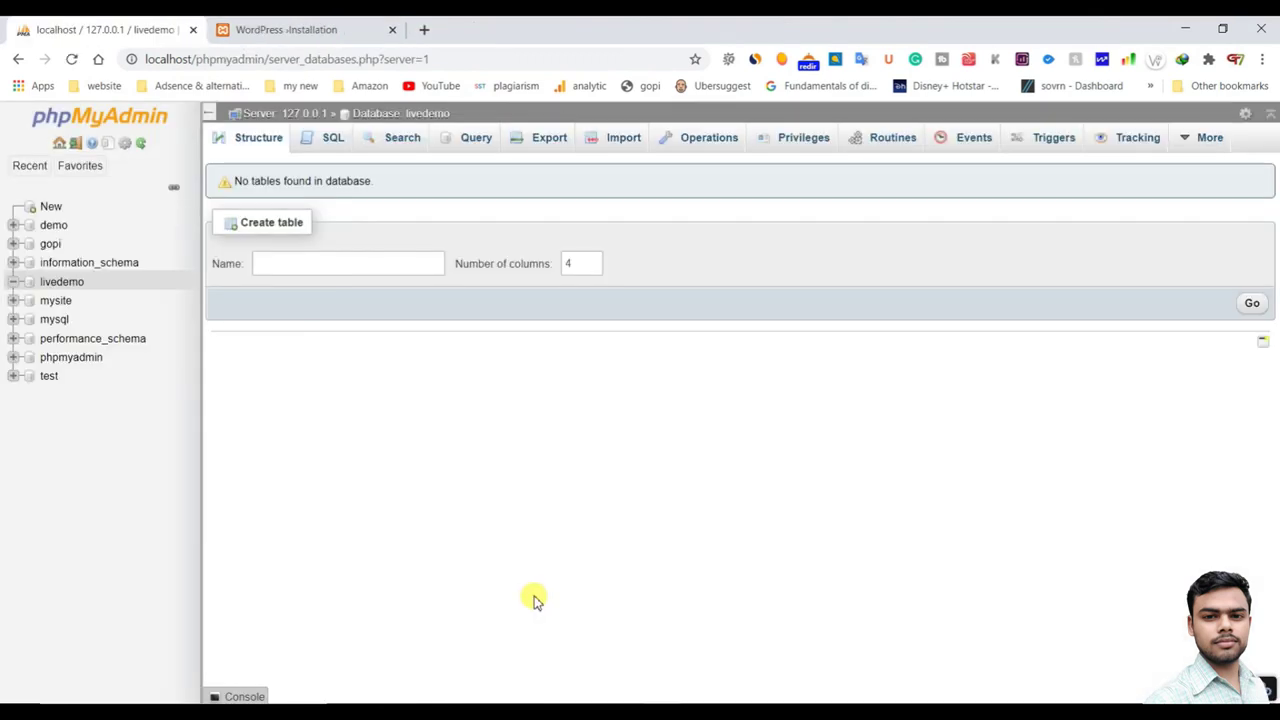
Step: Review phpMyAdmin's database creation form alongside the contents of the htdocs folder
{"action": "left_click", "coordinate": [45, 208]}
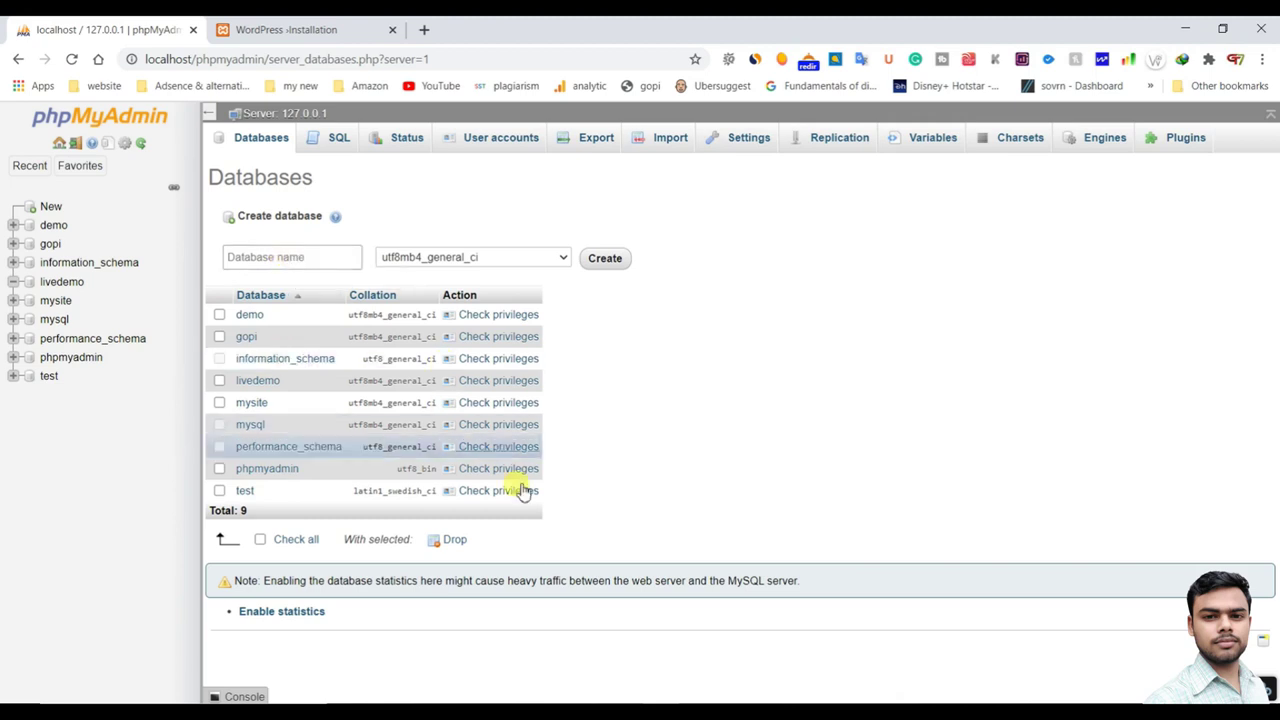
{"action": "left_click", "coordinate": [472, 700]}
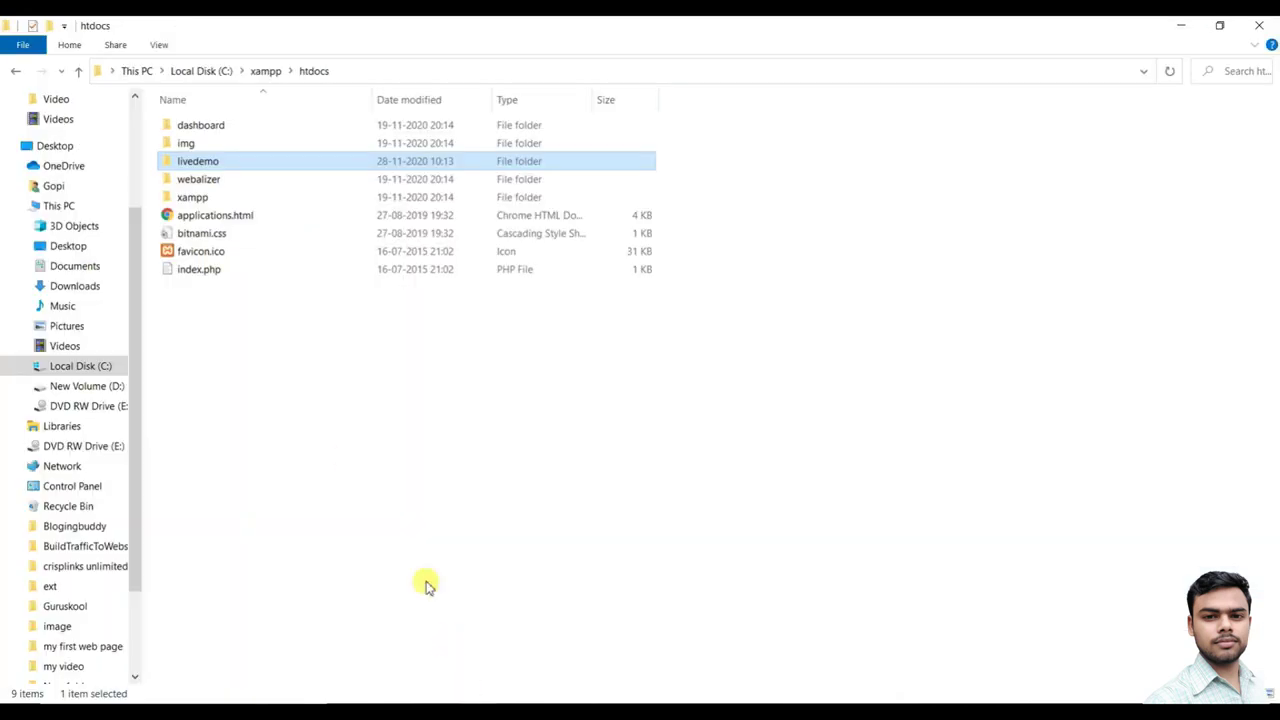
{"action": "left_click", "coordinate": [248, 330]}
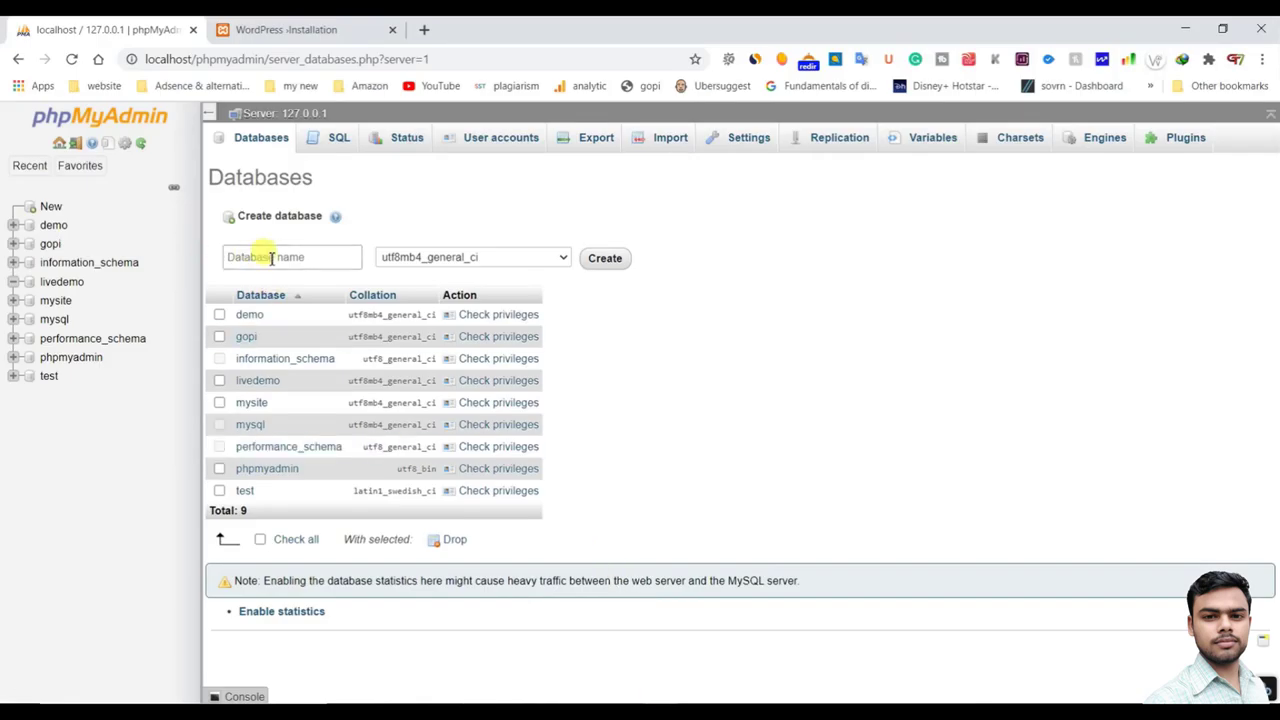
{"action": "left_click", "coordinate": [300, 257]}
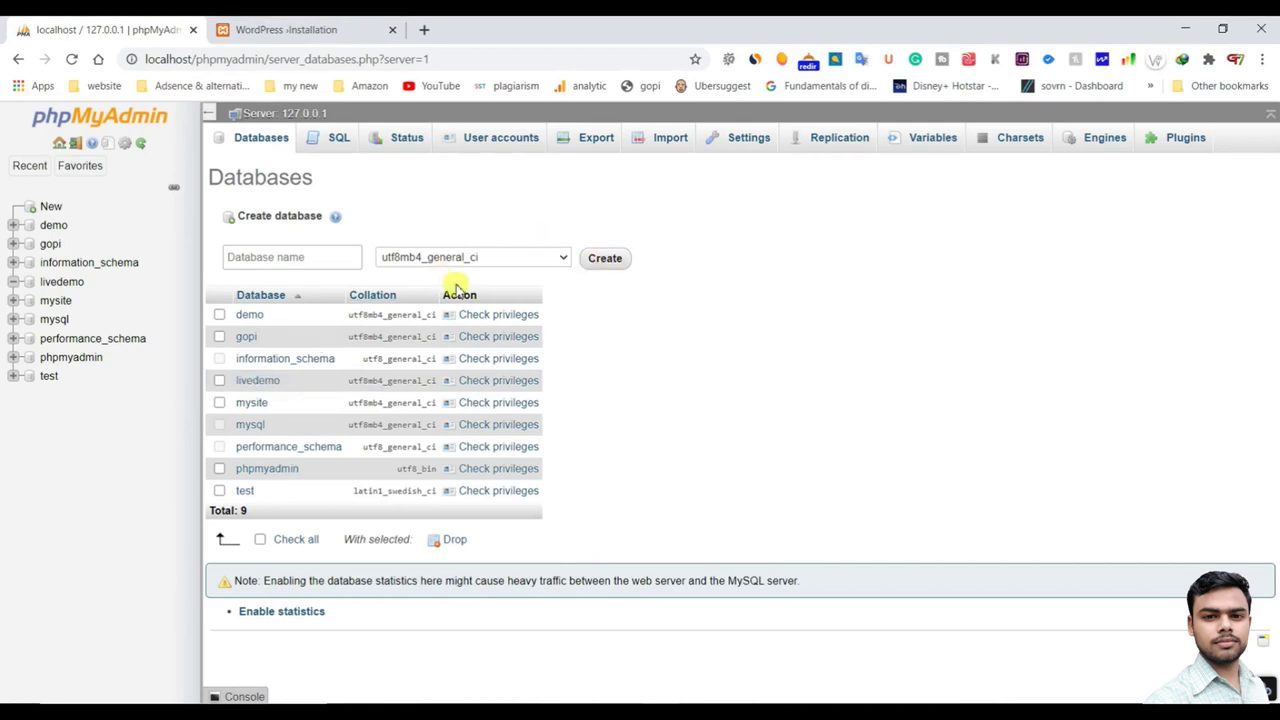
Step: Go to the WordPress installation page, choose English (United States) as the language and continue
{"action": "left_click", "coordinate": [285, 28]}
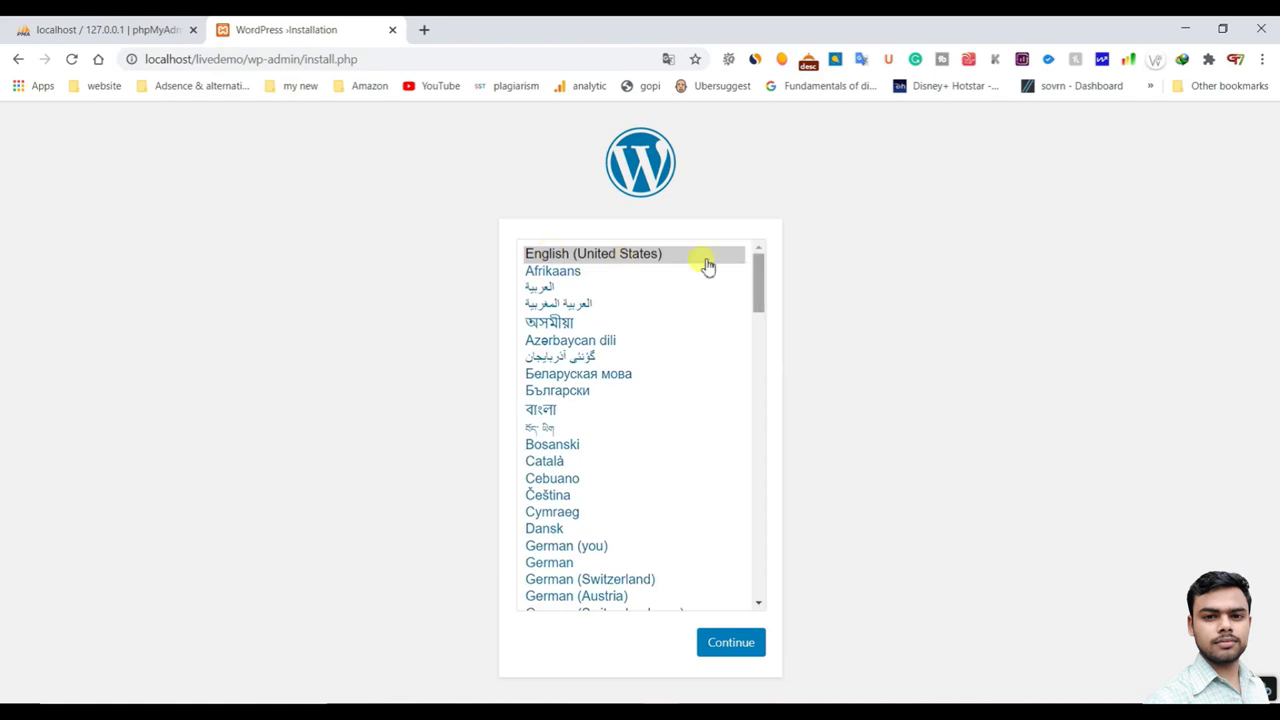
{"action": "left_click", "coordinate": [590, 258]}
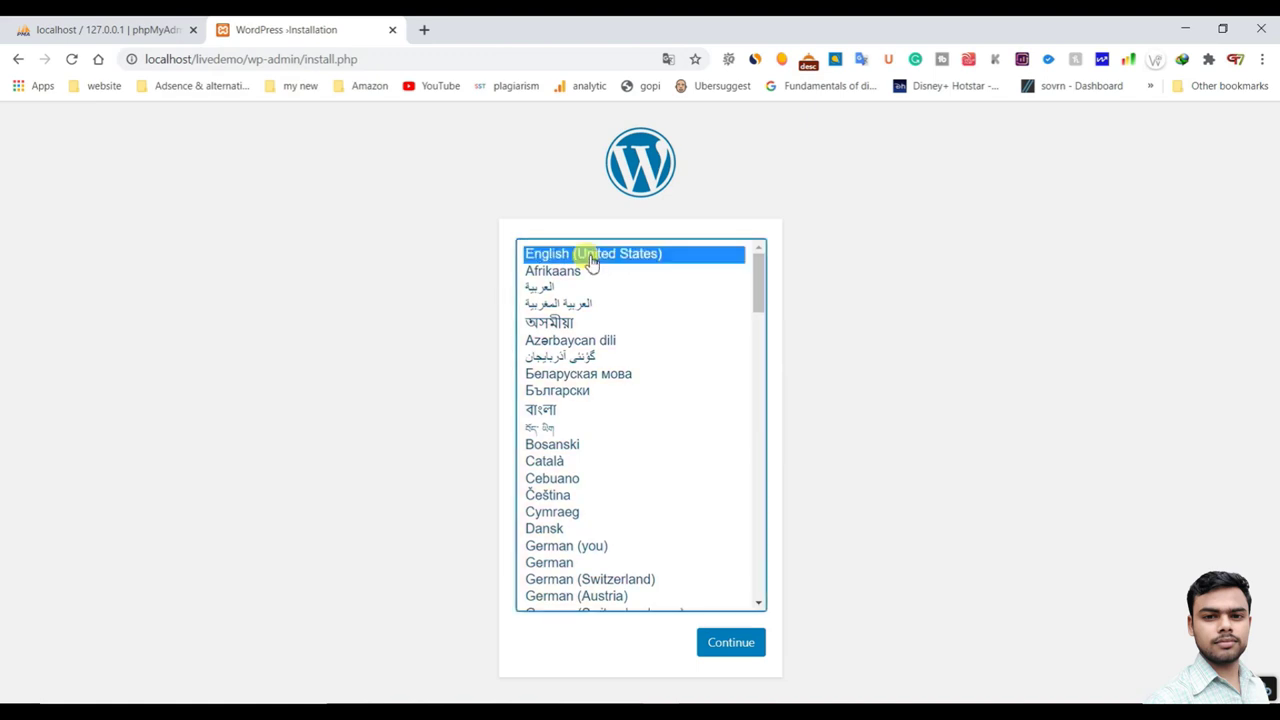
{"action": "left_click", "coordinate": [729, 645]}
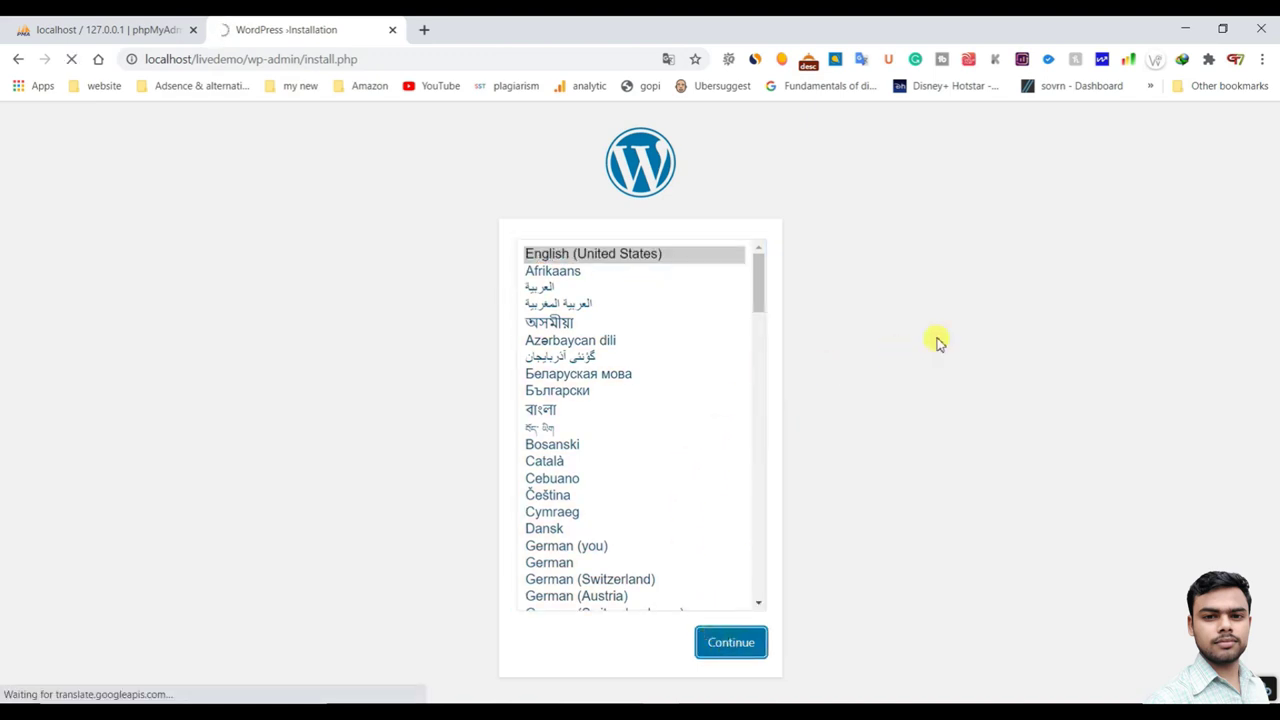
Step: Set the site title to affilieatesite in the WordPress installation form
{"action": "scroll", "coordinate": [706, 260], "scroll_direction": "down", "scroll_amount": 1}
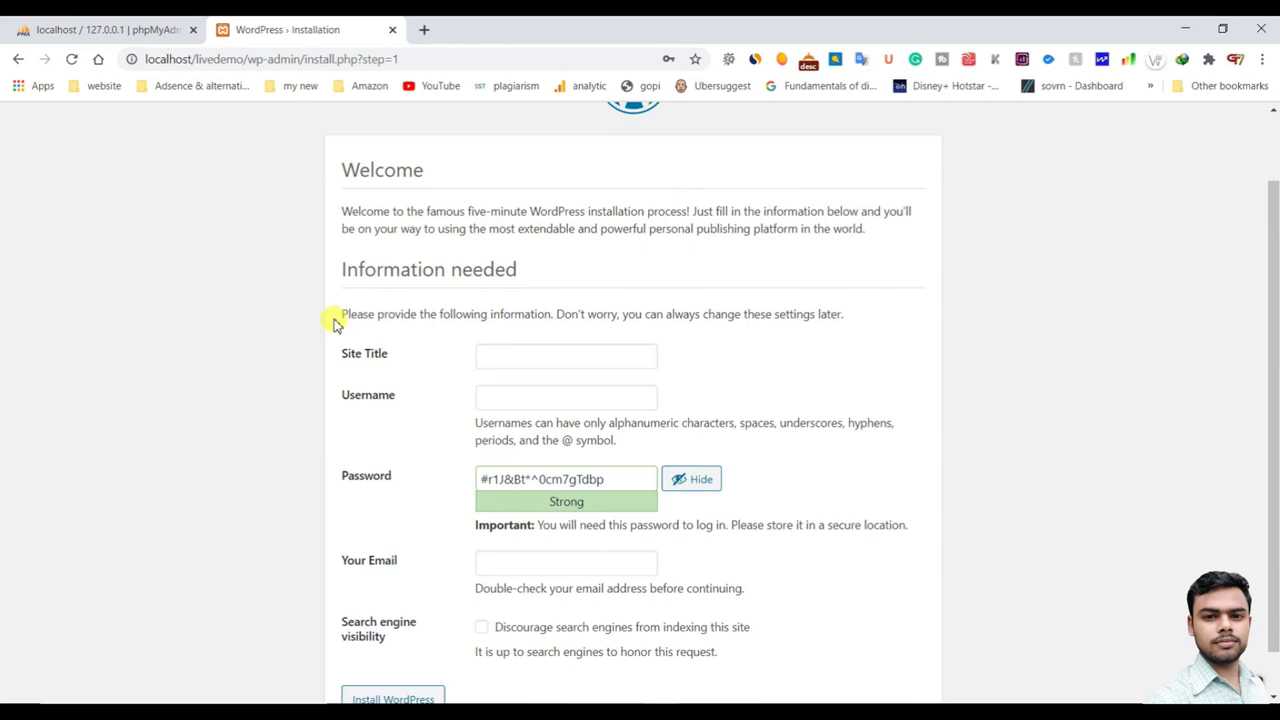
{"action": "left_click", "coordinate": [515, 357]}
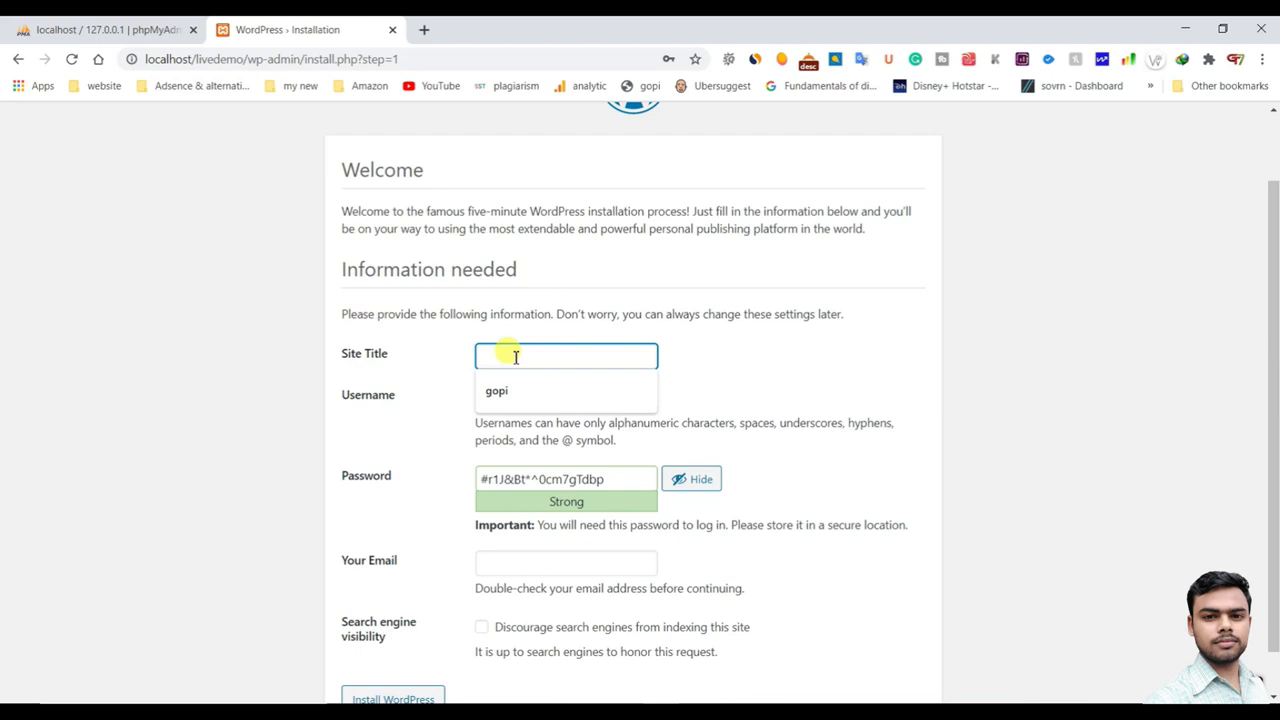
{"action": "type", "text": "affilieatesite"}
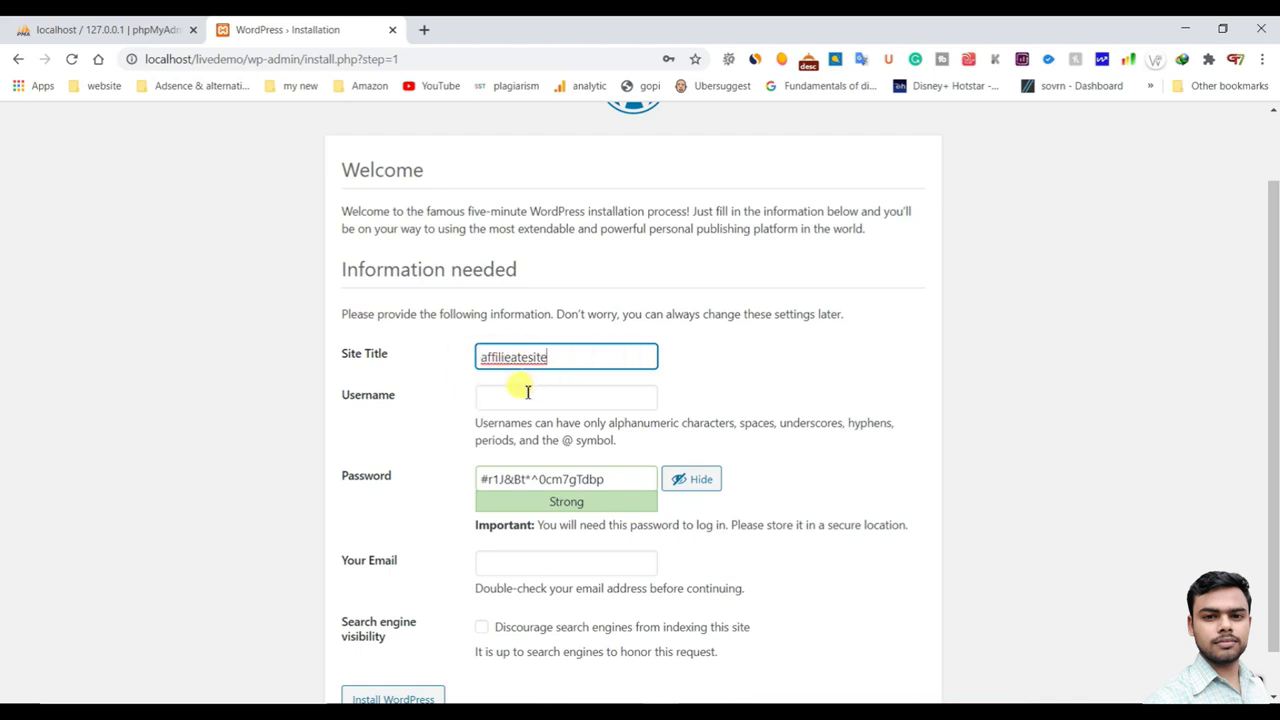
Step: Set the WordPress username to admin and select the entered username text
{"action": "left_click", "coordinate": [500, 396]}
{"action": "left_click", "coordinate": [299, 429]}
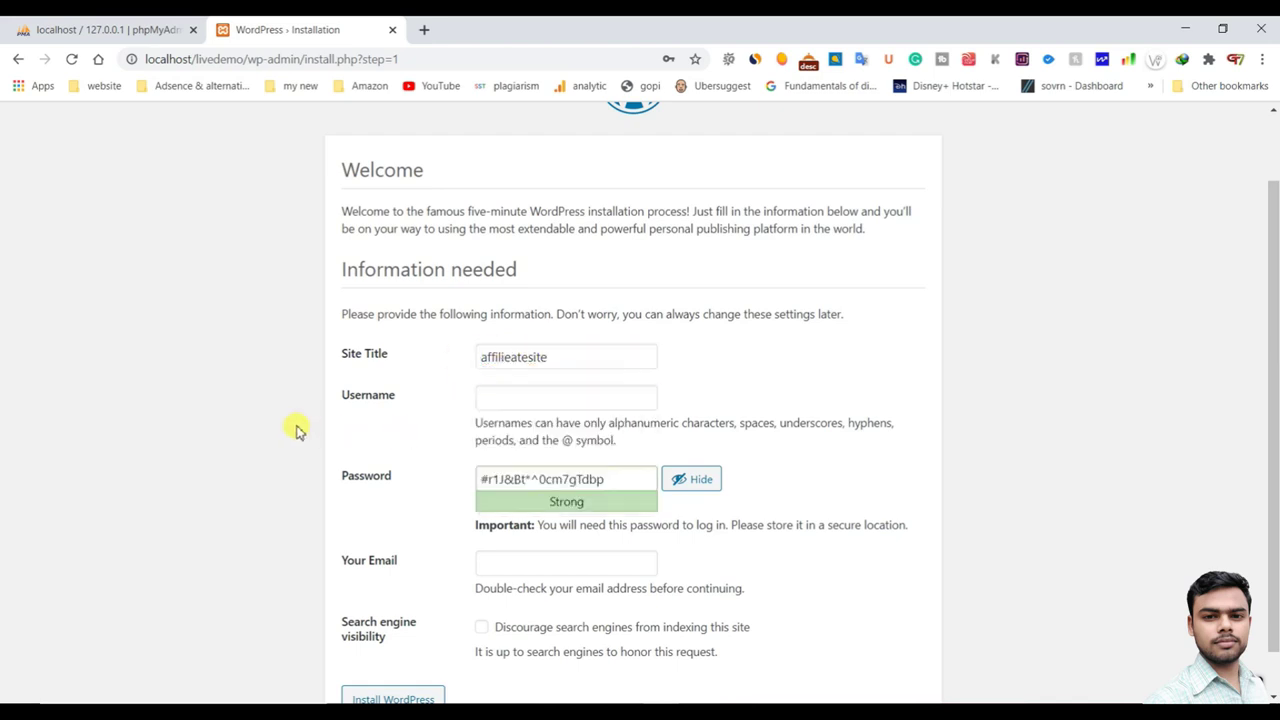
{"action": "left_click", "coordinate": [492, 395]}
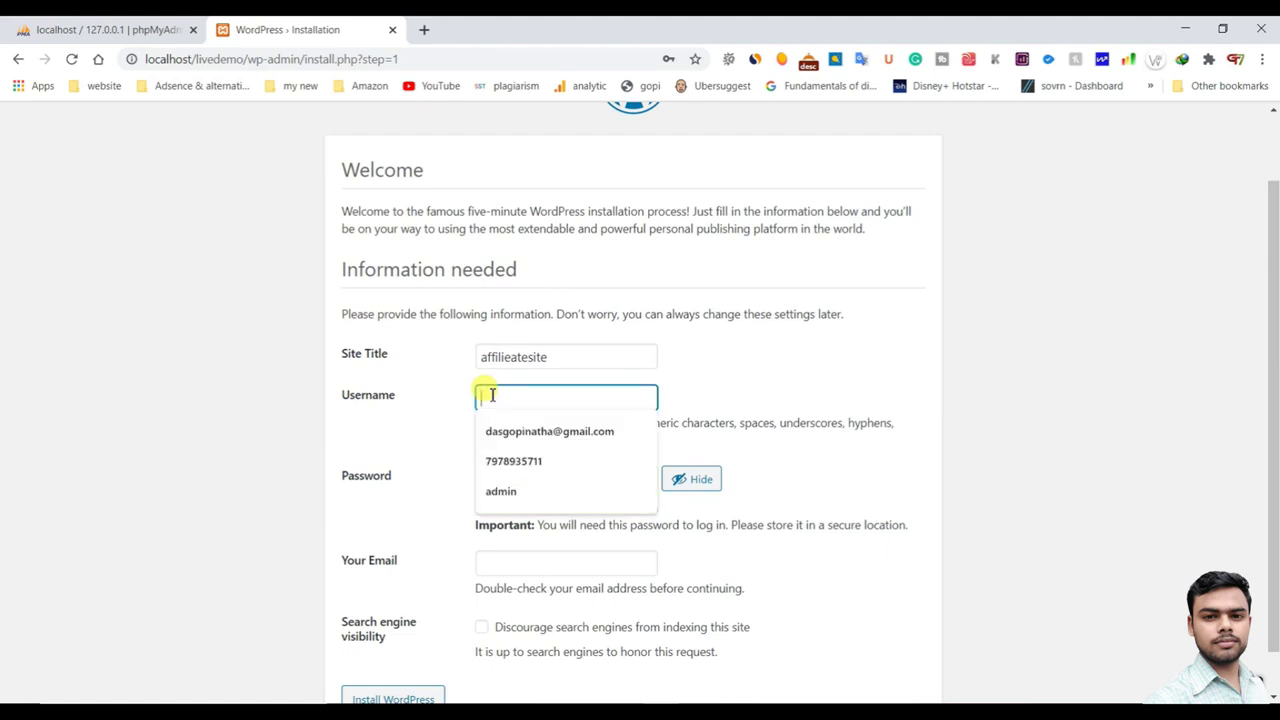
{"action": "type", "text": "ad"}
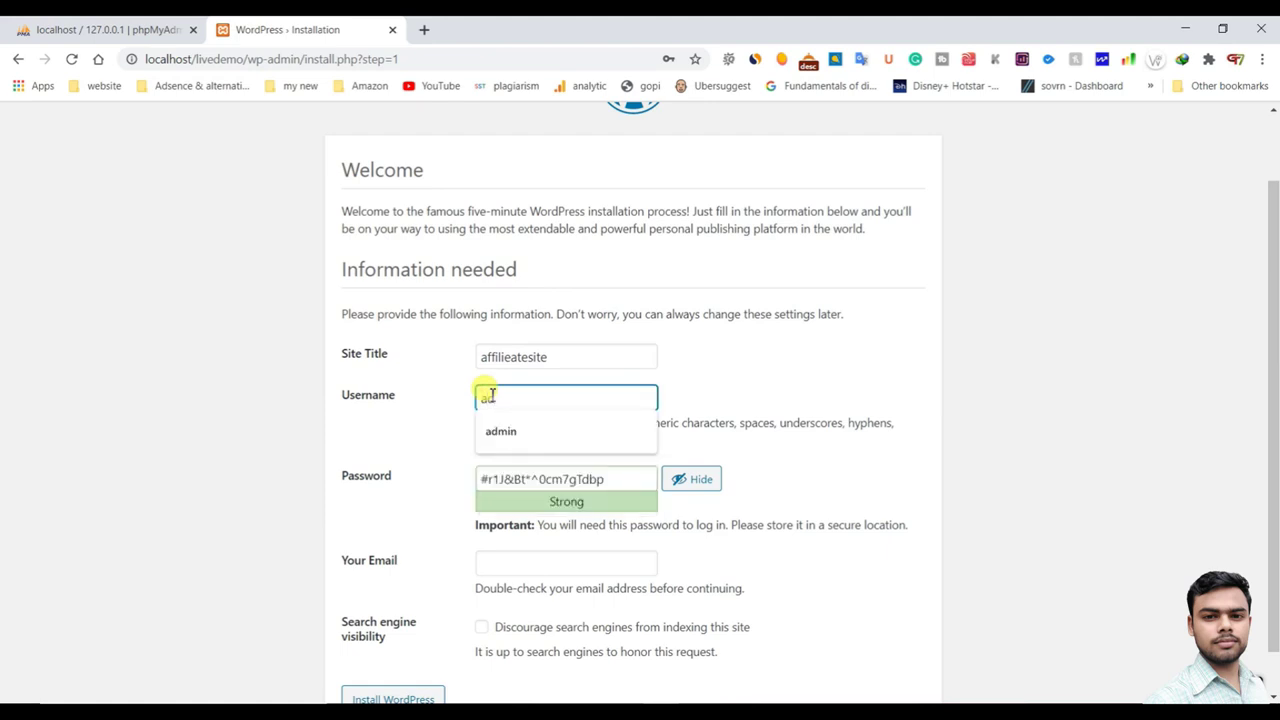
{"action": "type", "text": "min"}
{"action": "left_click", "coordinate": [305, 420]}
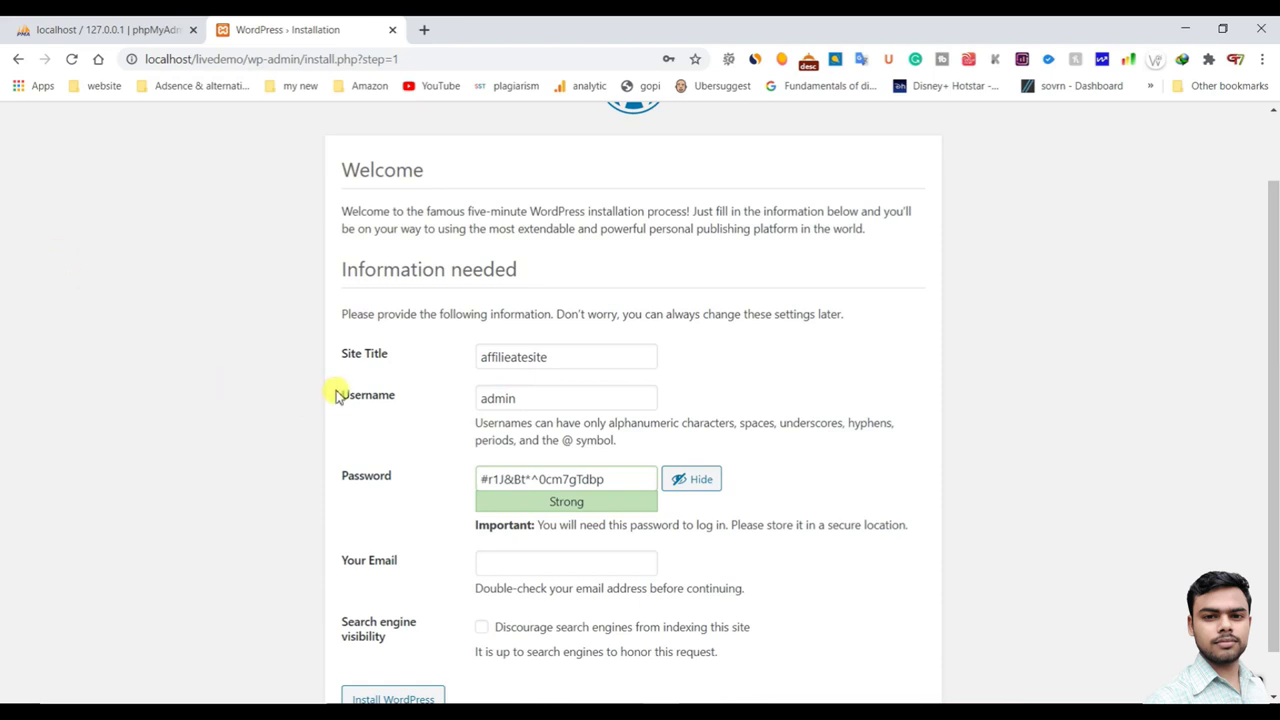
{"action": "left_click_drag", "start_coordinate": [520, 398], "coordinate": [463, 414]}
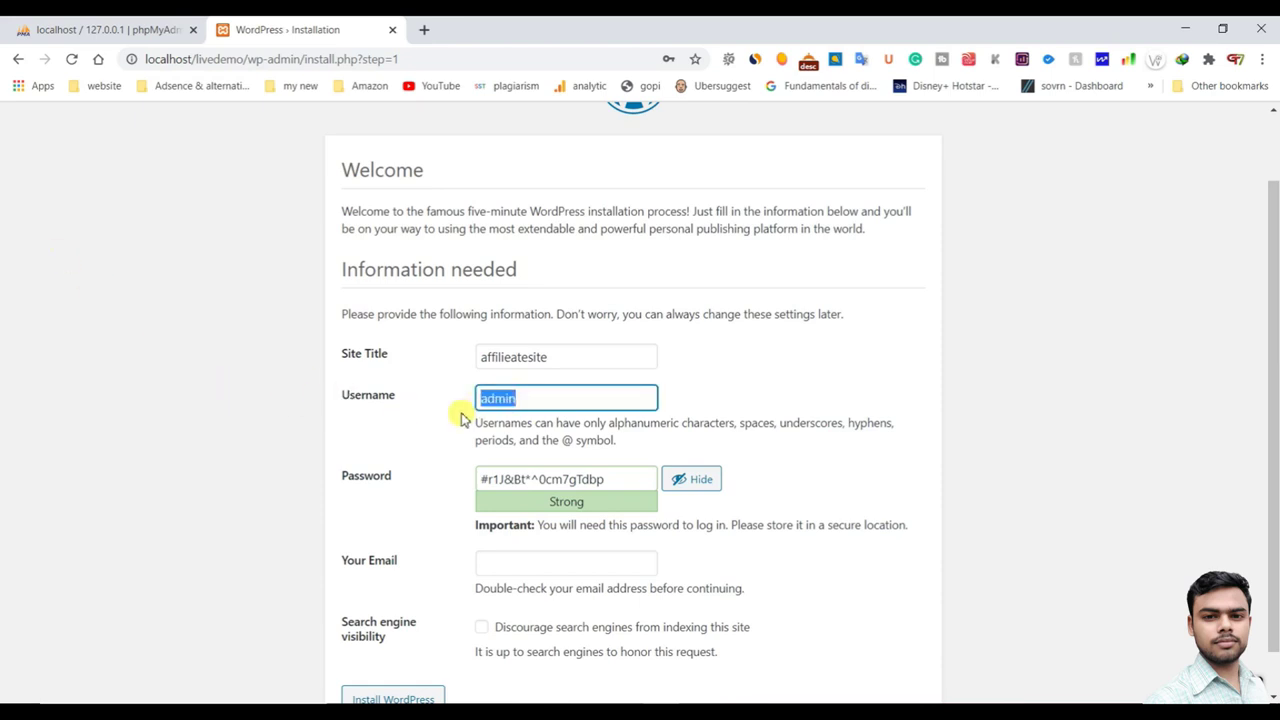
{"action": "left_click", "coordinate": [313, 430]}
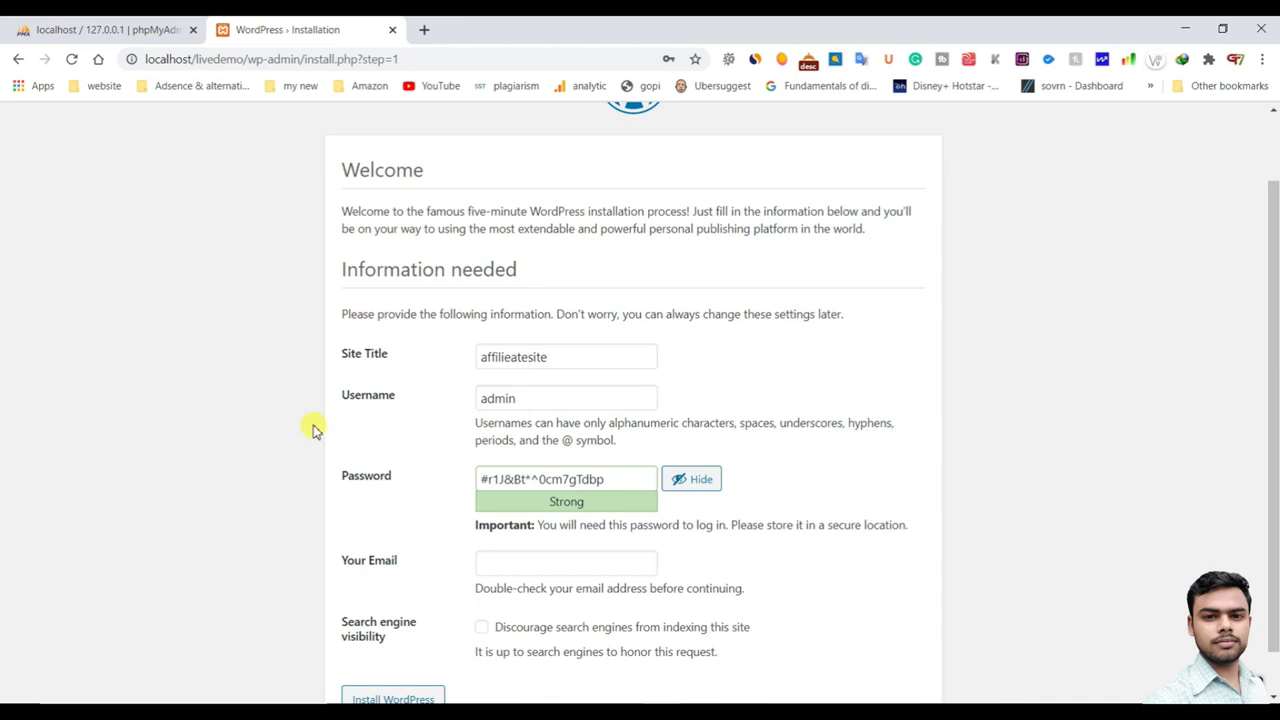
{"action": "left_click_drag", "start_coordinate": [531, 400], "coordinate": [466, 409]}
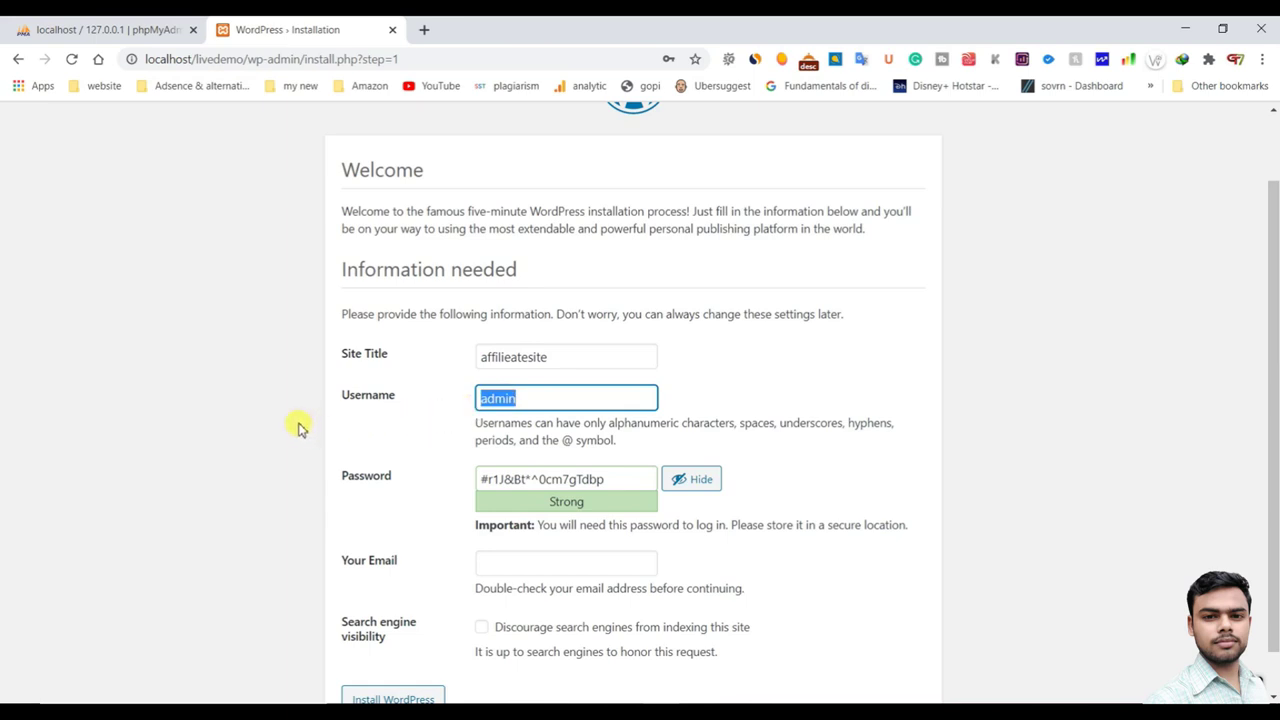
{"action": "left_click", "coordinate": [271, 457]}
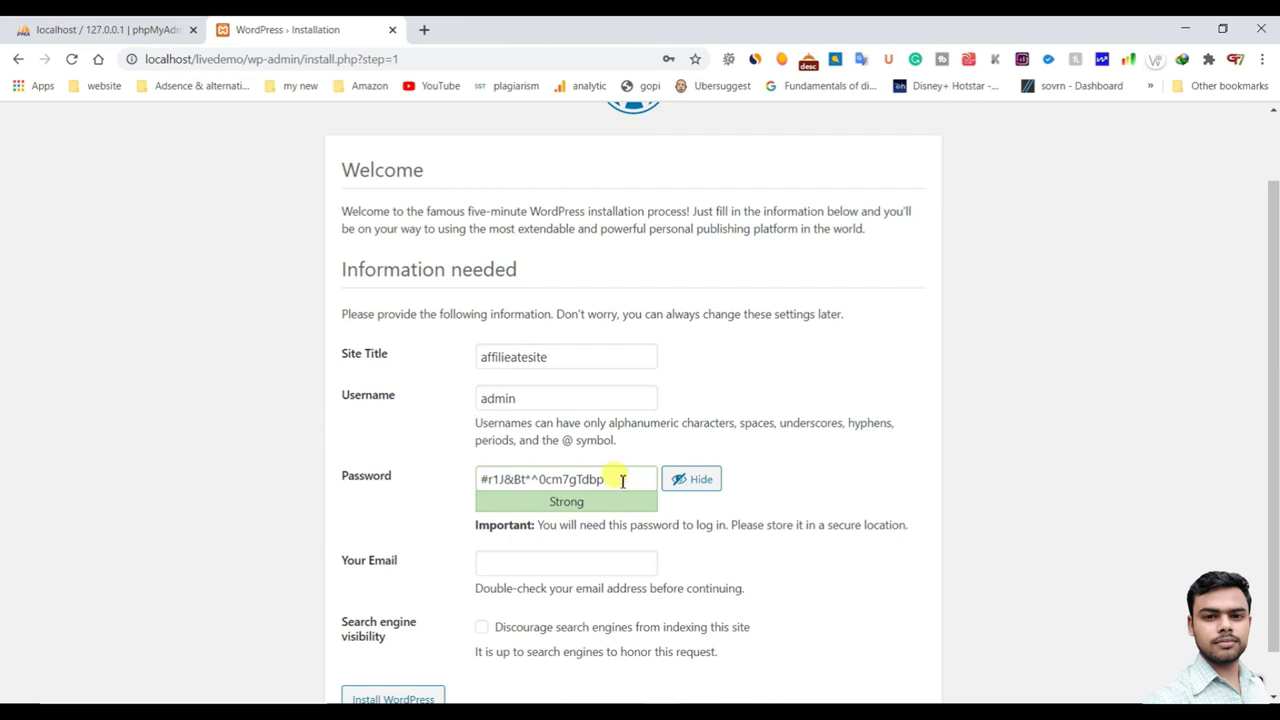
Step: Fill in the administrator's e-mail address in the installation form and run the WordPress installation
{"action": "scroll", "coordinate": [618, 466], "scroll_direction": "down", "scroll_amount": 1}
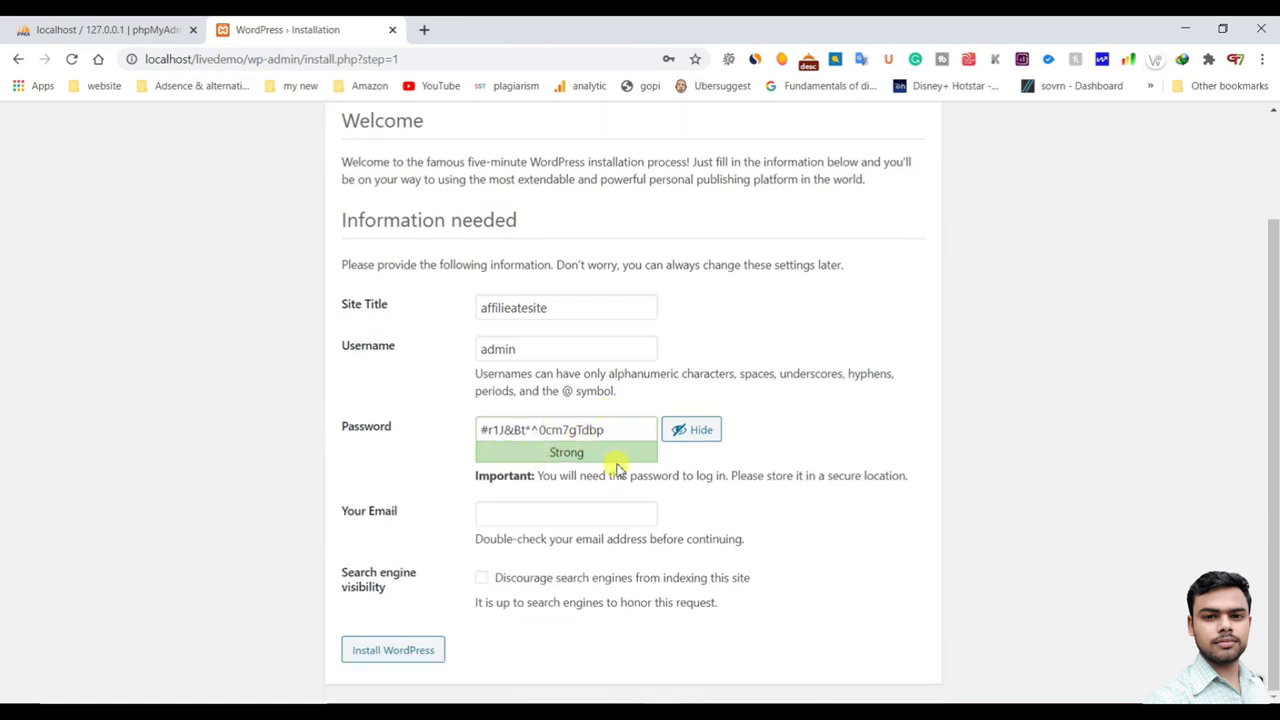
{"action": "left_click", "coordinate": [490, 515]}
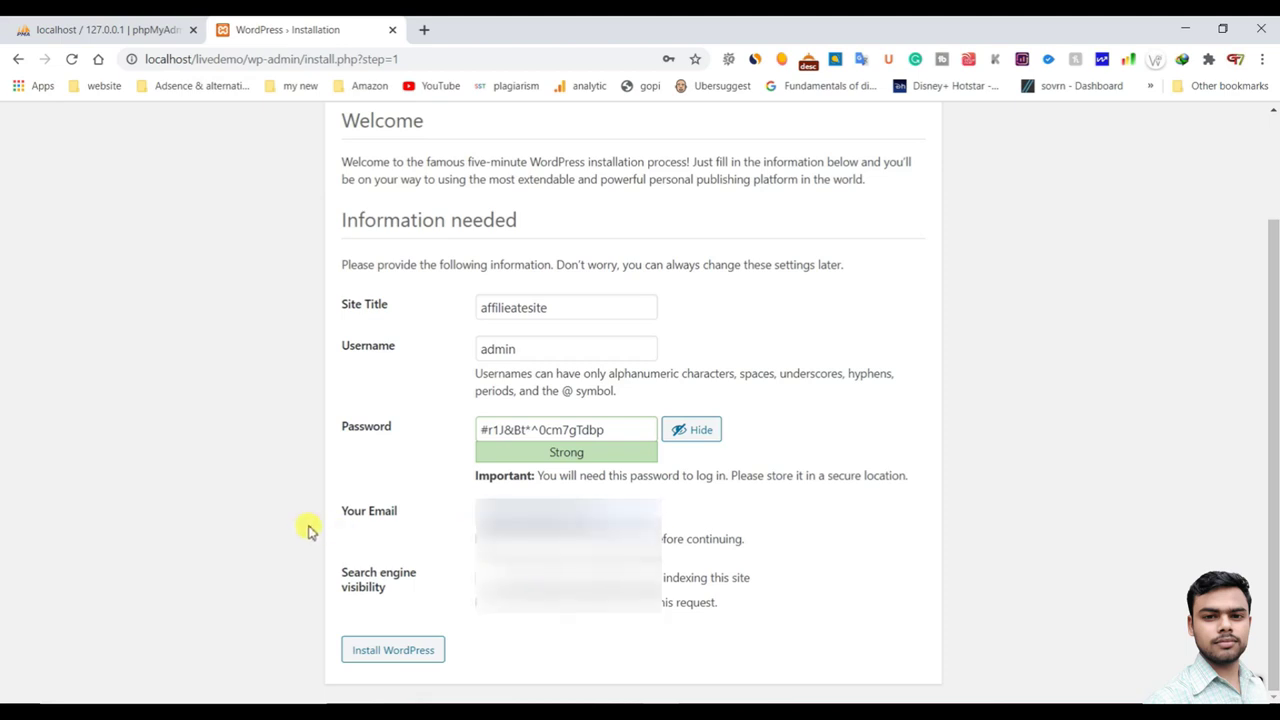
{"action": "mouse_move", "coordinate": [403, 517]}
{"action": "left_mouse_down"}
{"action": "mouse_move", "coordinate": [343, 520]}
{"action": "mouse_move", "coordinate": [405, 517]}
{"action": "left_mouse_up"}
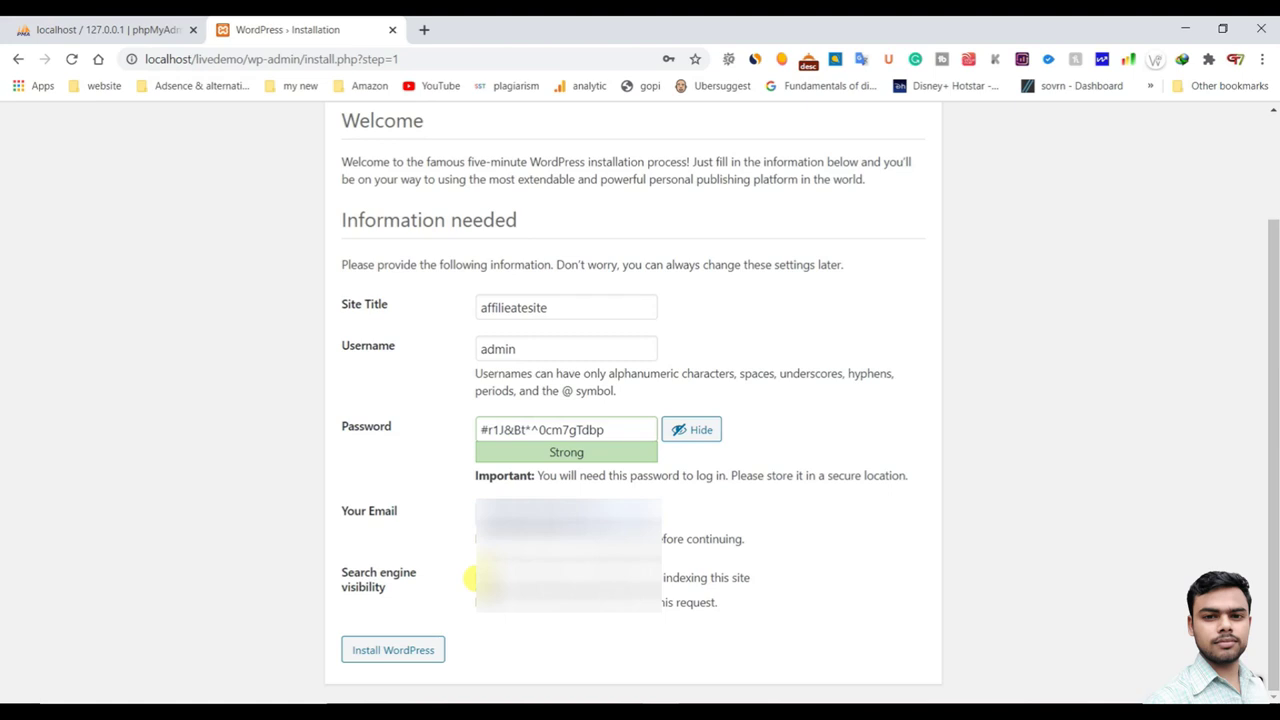
{"action": "left_click", "coordinate": [391, 659]}
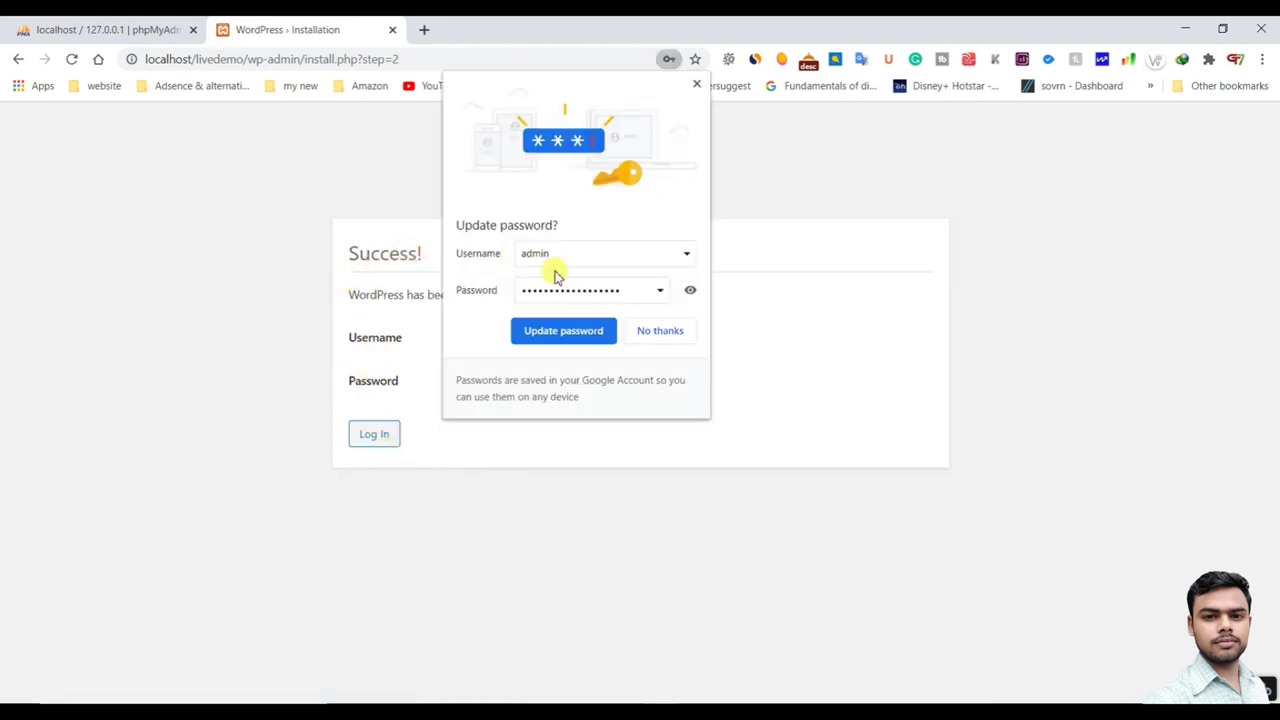
Step: Update the browser's saved password for admin and log in to the new WordPress site's dashboard
{"action": "left_click", "coordinate": [563, 334]}
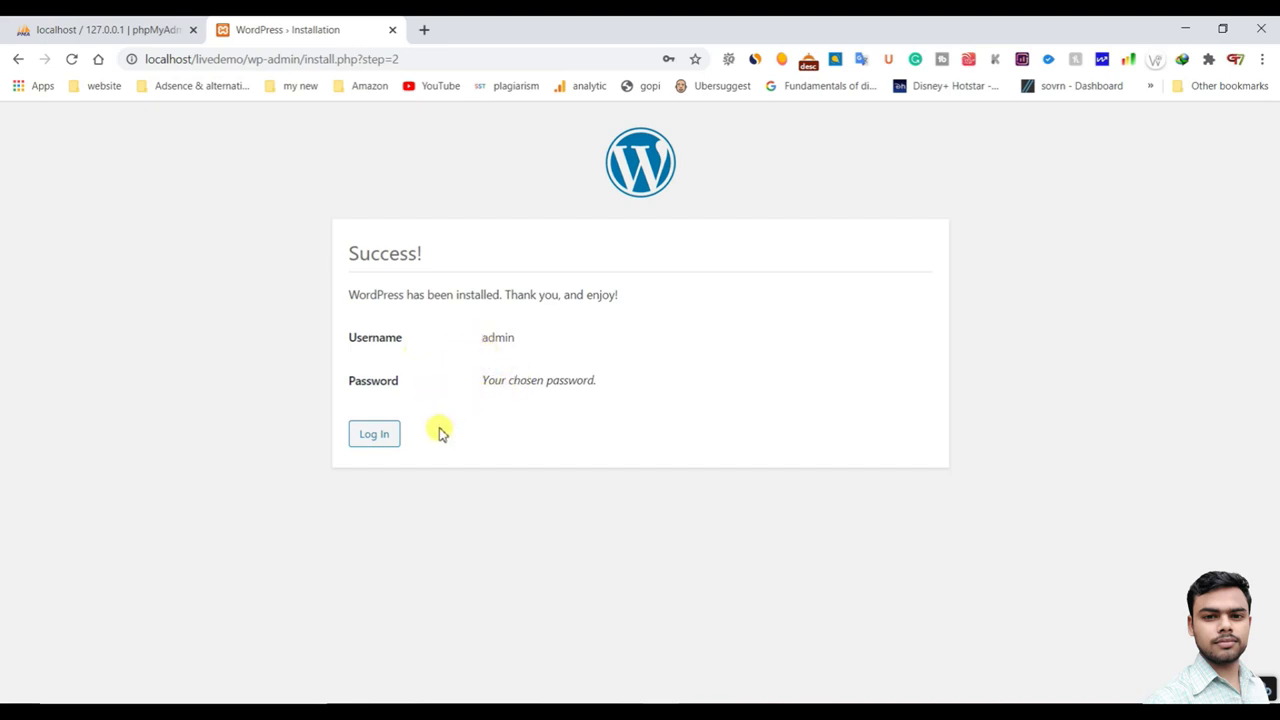
{"action": "left_click_drag", "start_coordinate": [468, 389], "coordinate": [530, 465]}
{"action": "left_click", "coordinate": [490, 510]}
{"action": "left_click", "coordinate": [378, 440]}
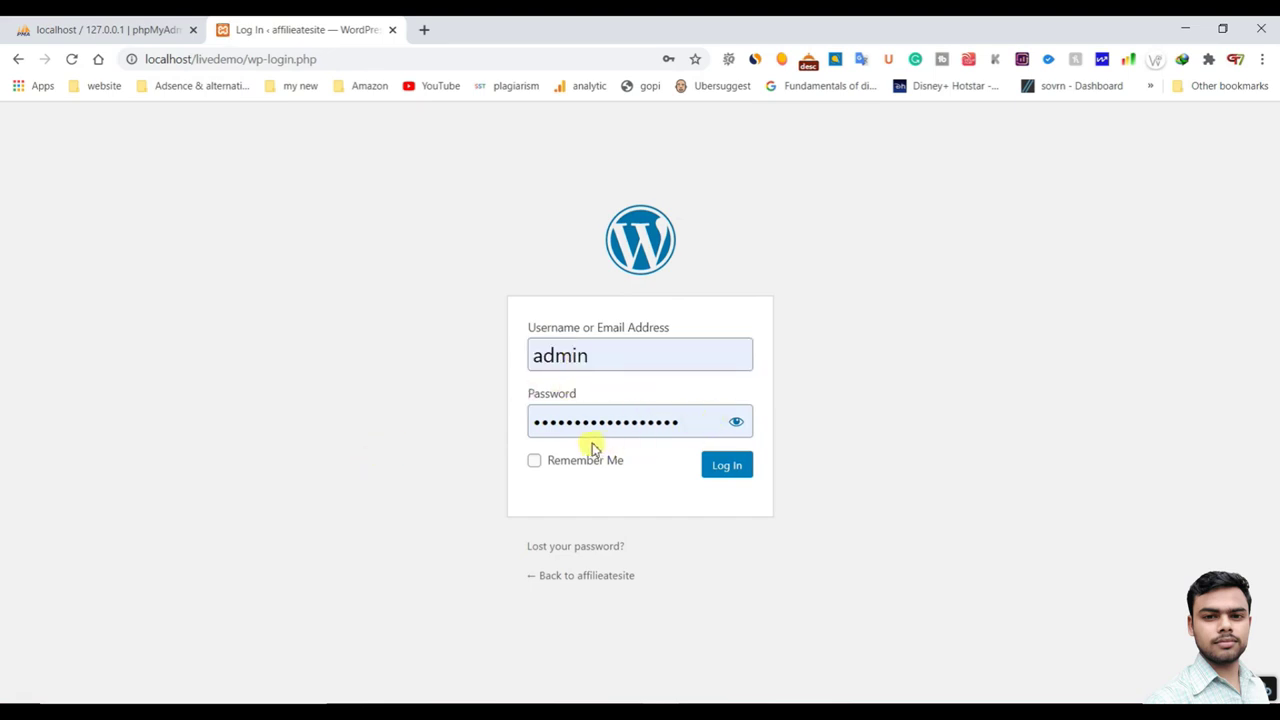
{"action": "left_click", "coordinate": [722, 465]}
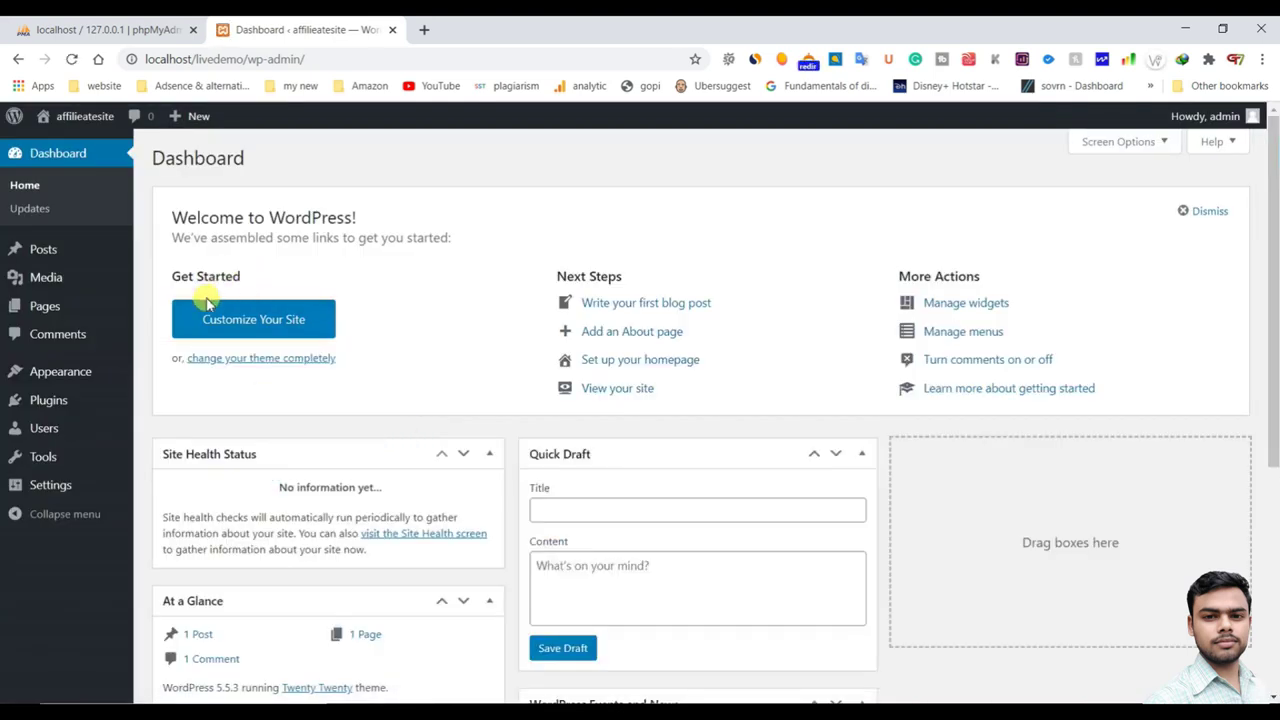
Step: Open the affilieatesite front end in a new browser tab from the dashboard
{"action": "right_click", "coordinate": [90, 116]}
{"action": "left_click", "coordinate": [105, 126]}
{"action": "left_click", "coordinate": [470, 29]}
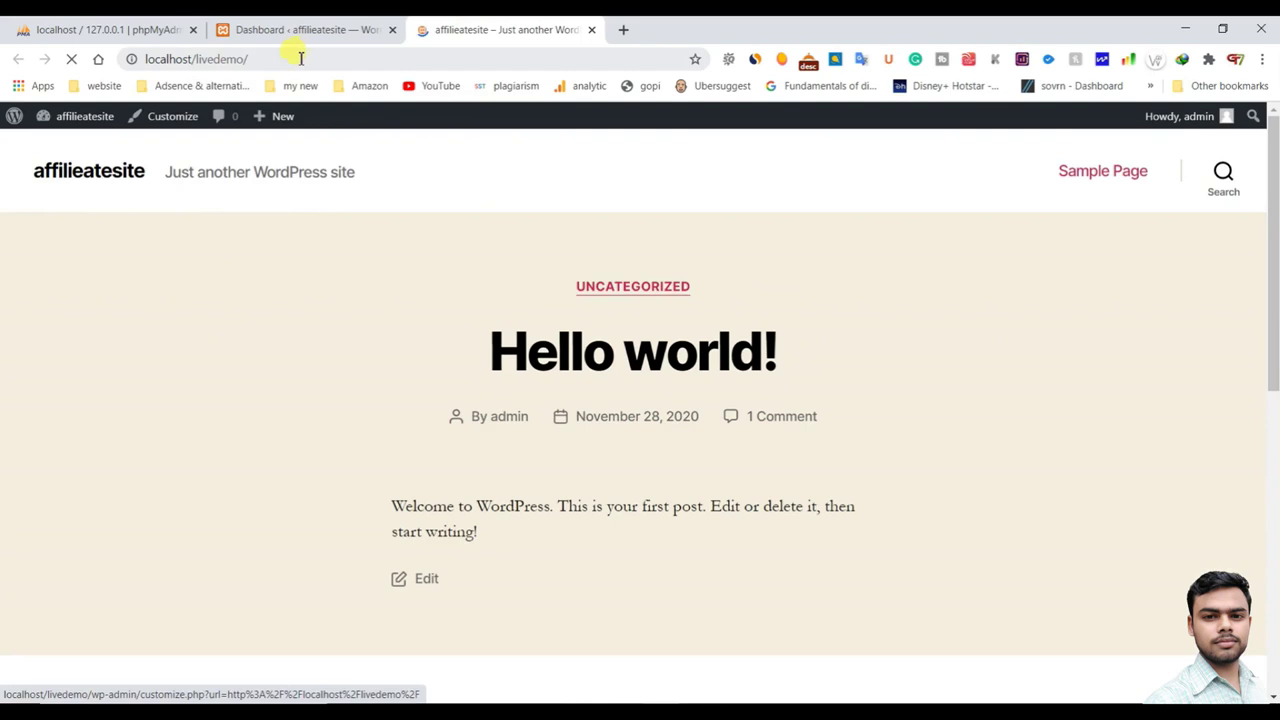
Step: Compare the site's address localhost/livedemo with the livedemo folder in XAMPP's htdocs directory
{"action": "left_click", "coordinate": [155, 62]}
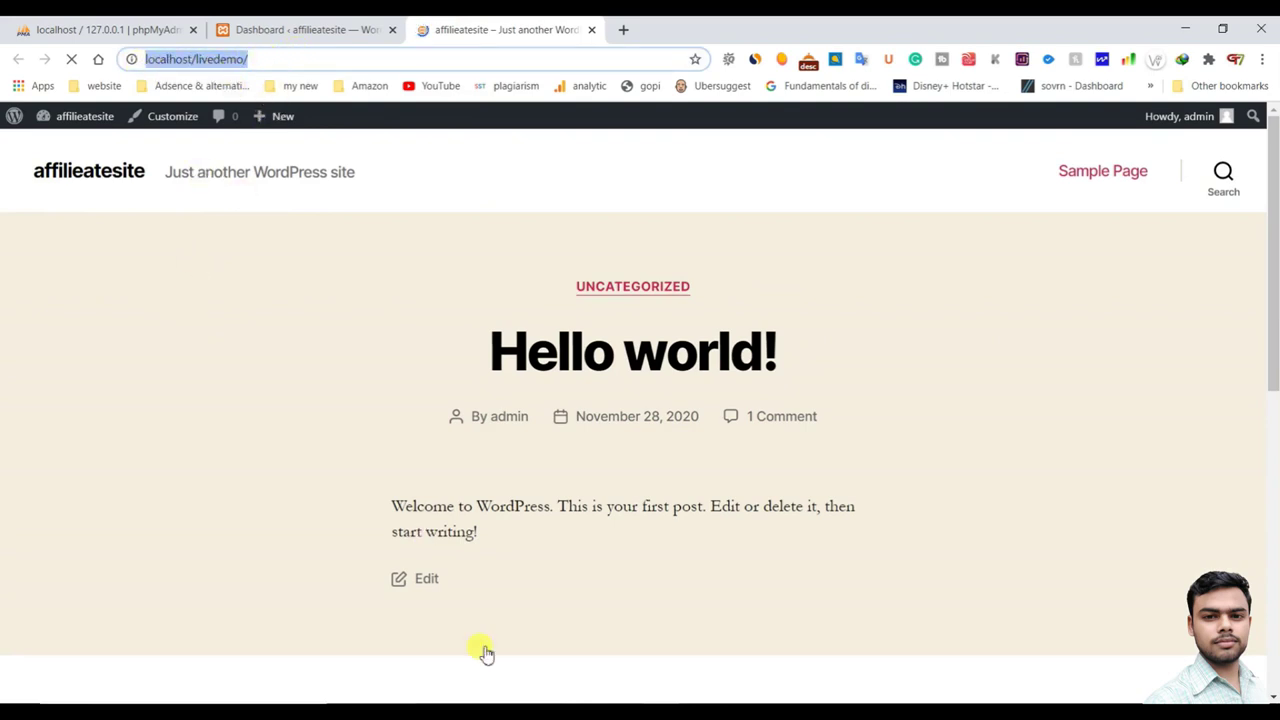
{"action": "key", "text": "alt+Tab"}
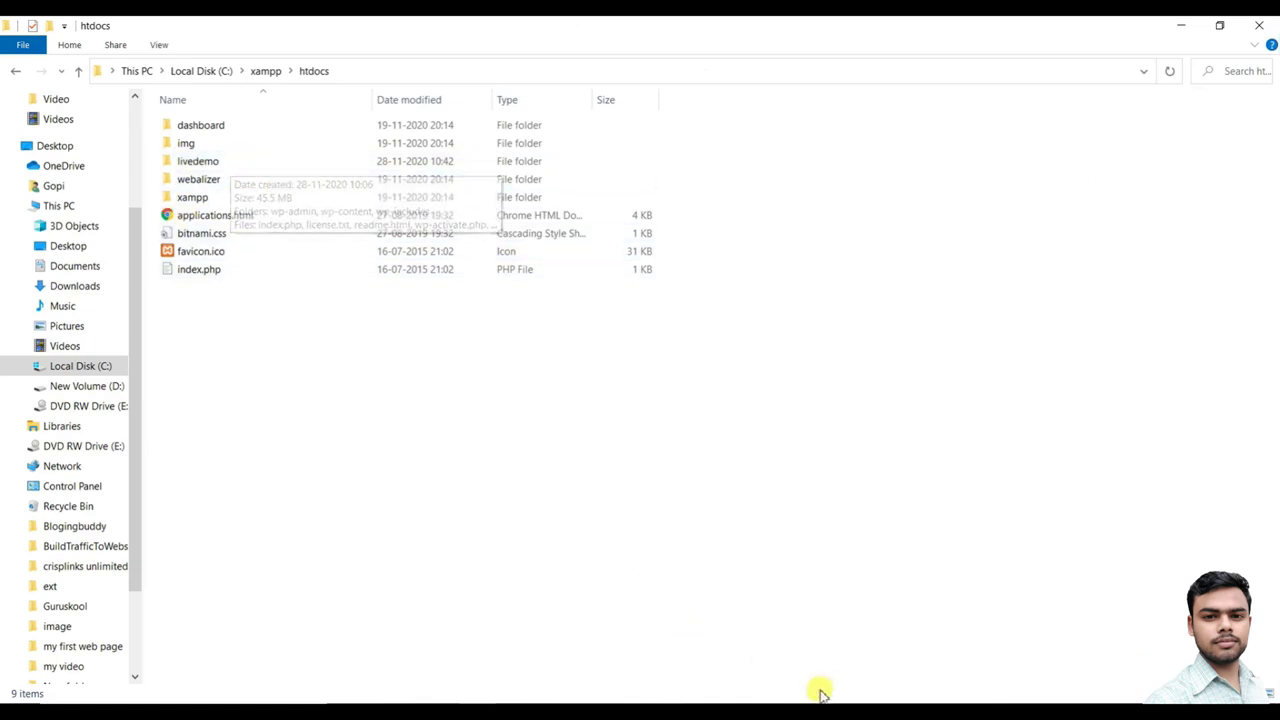
{"action": "left_click", "coordinate": [668, 696]}
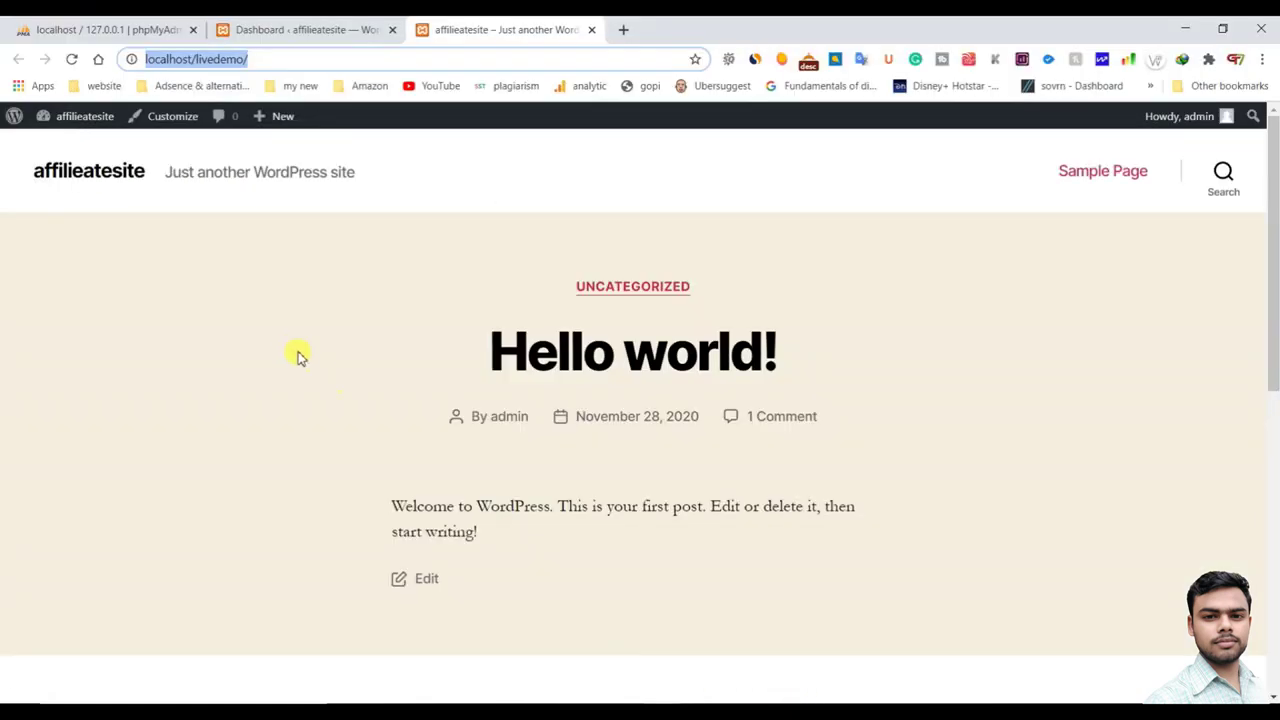
{"action": "left_click", "coordinate": [280, 58]}
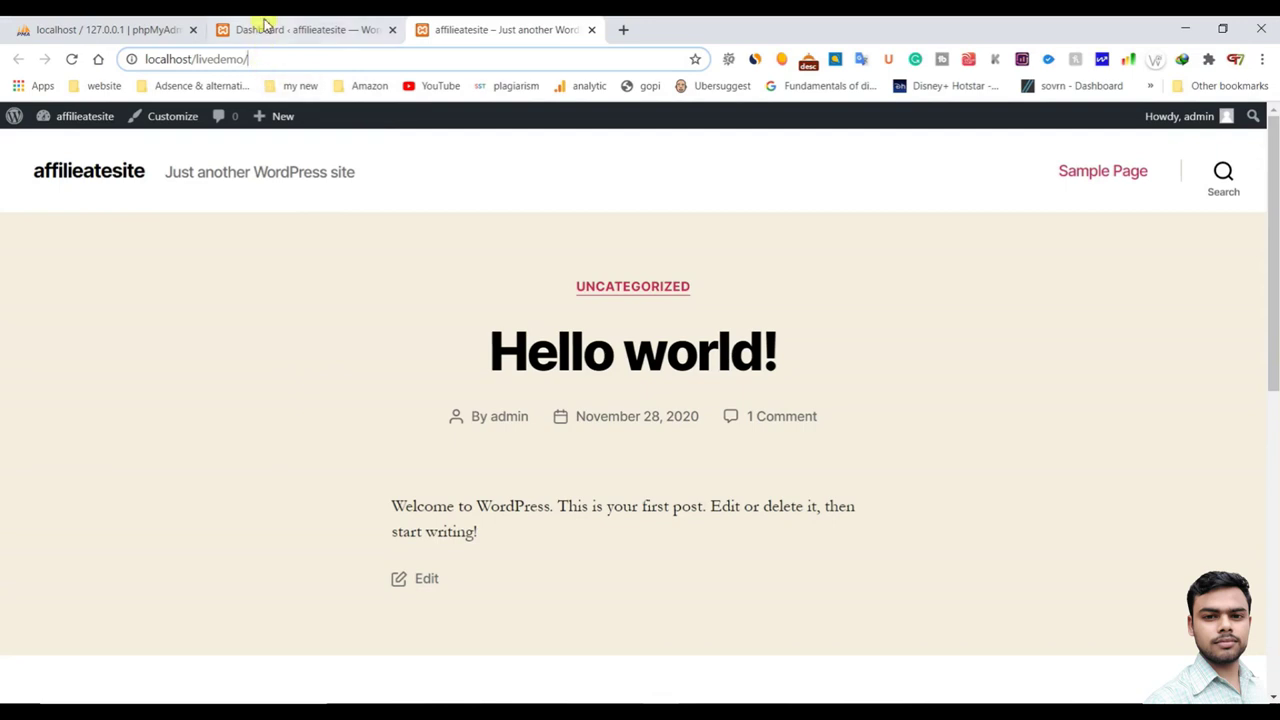
{"action": "left_click_drag", "start_coordinate": [253, 61], "coordinate": [205, 60]}
{"action": "left_click", "coordinate": [189, 284]}
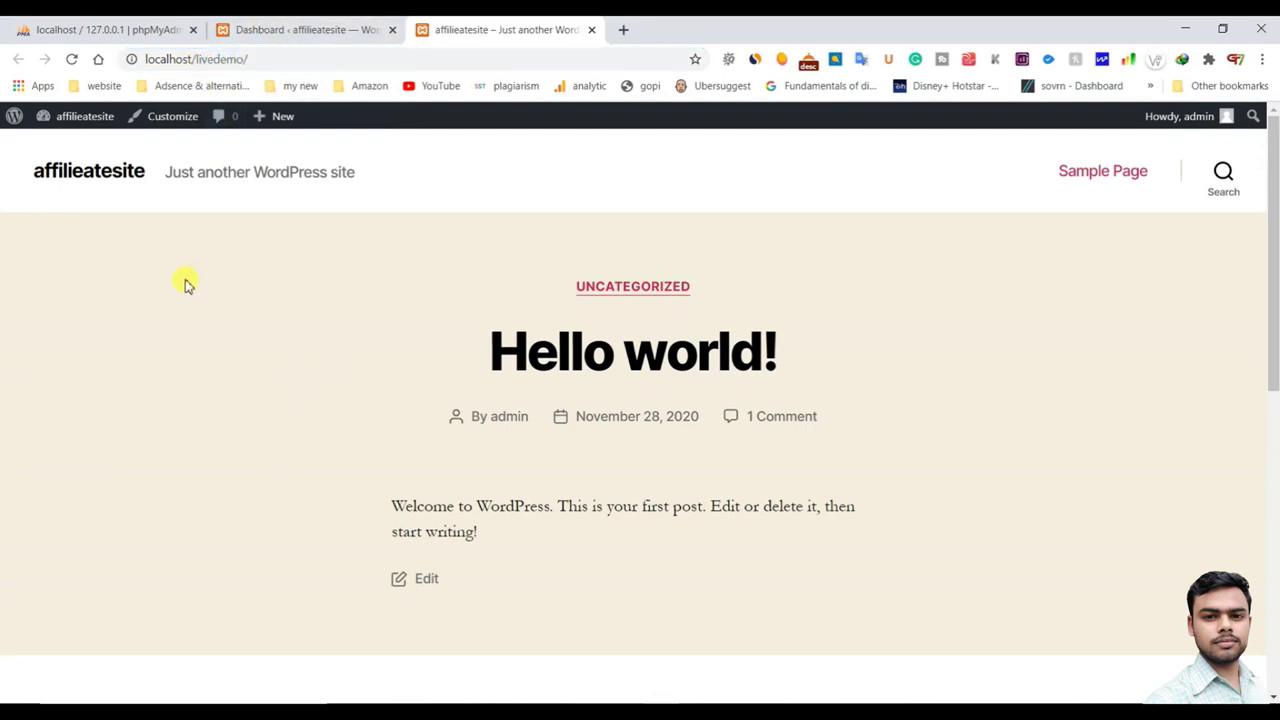
Step: Return to the WordPress dashboard and disconnect the computer from the vivo Y21L Wi-Fi network
{"action": "left_click", "coordinate": [355, 29]}
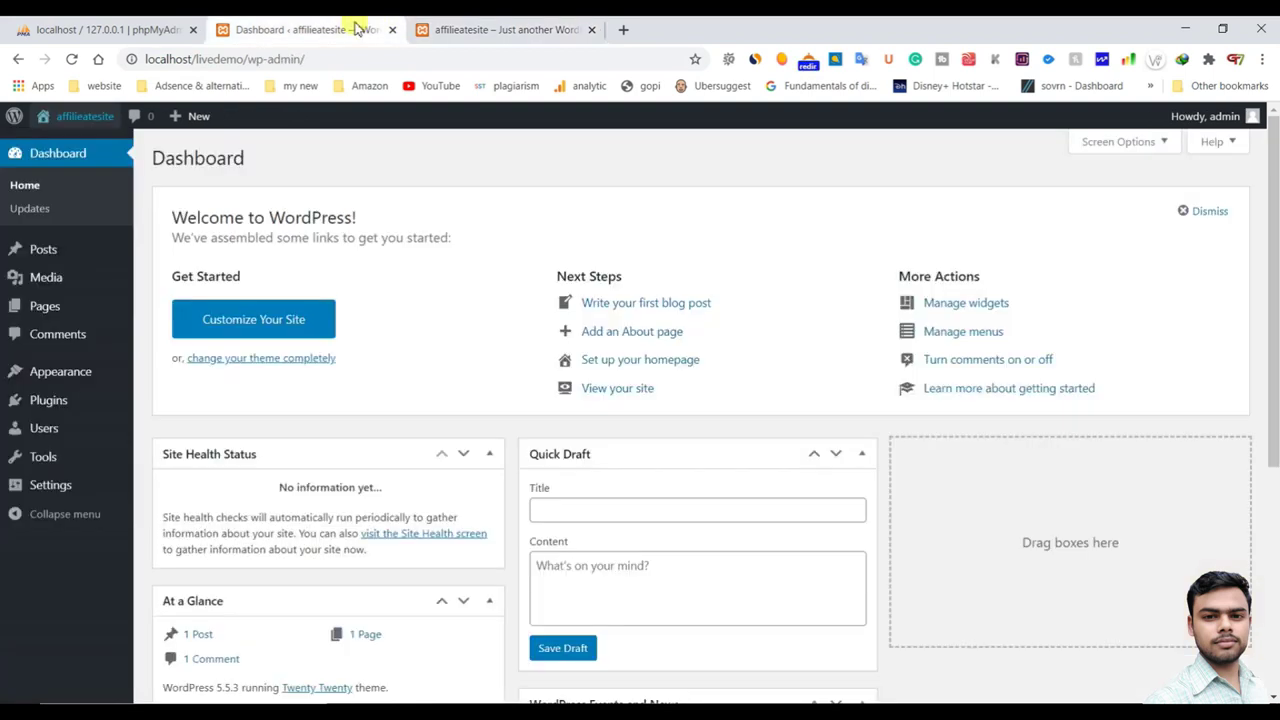
{"action": "mouse_move", "coordinate": [35, 427]}
{"action": "left_click", "coordinate": [1105, 712]}
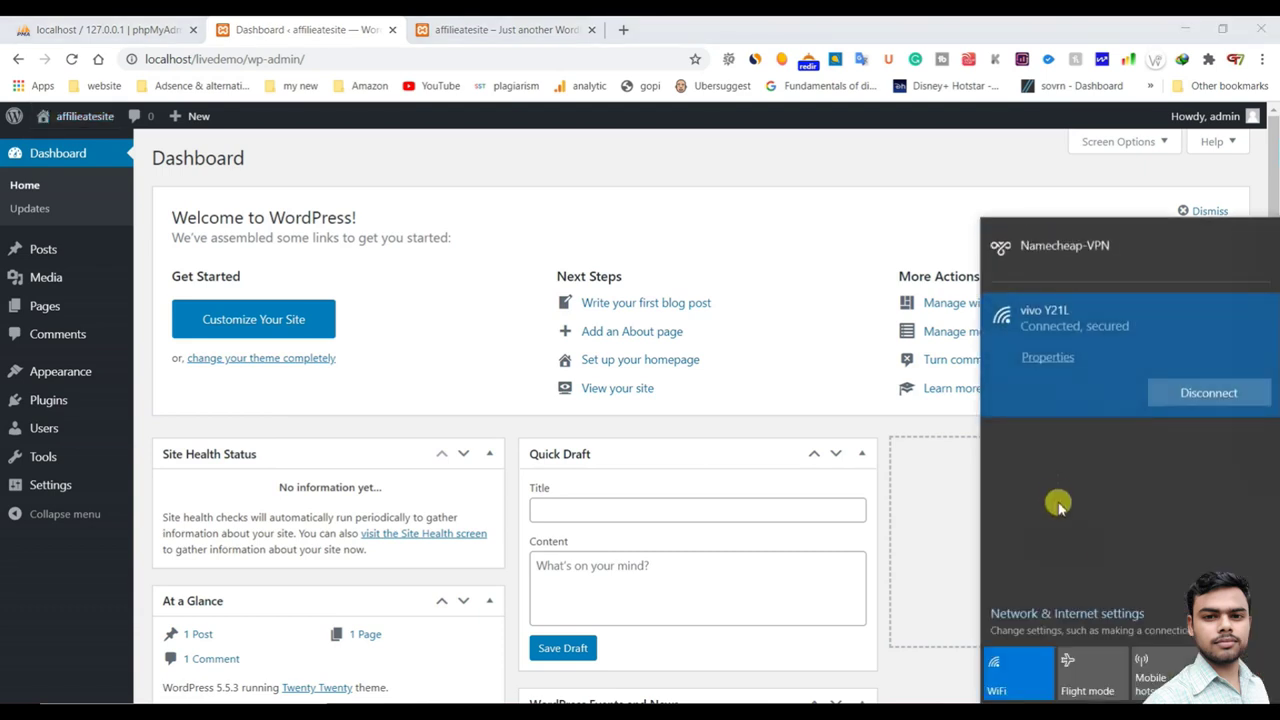
{"action": "left_click", "coordinate": [1184, 412]}
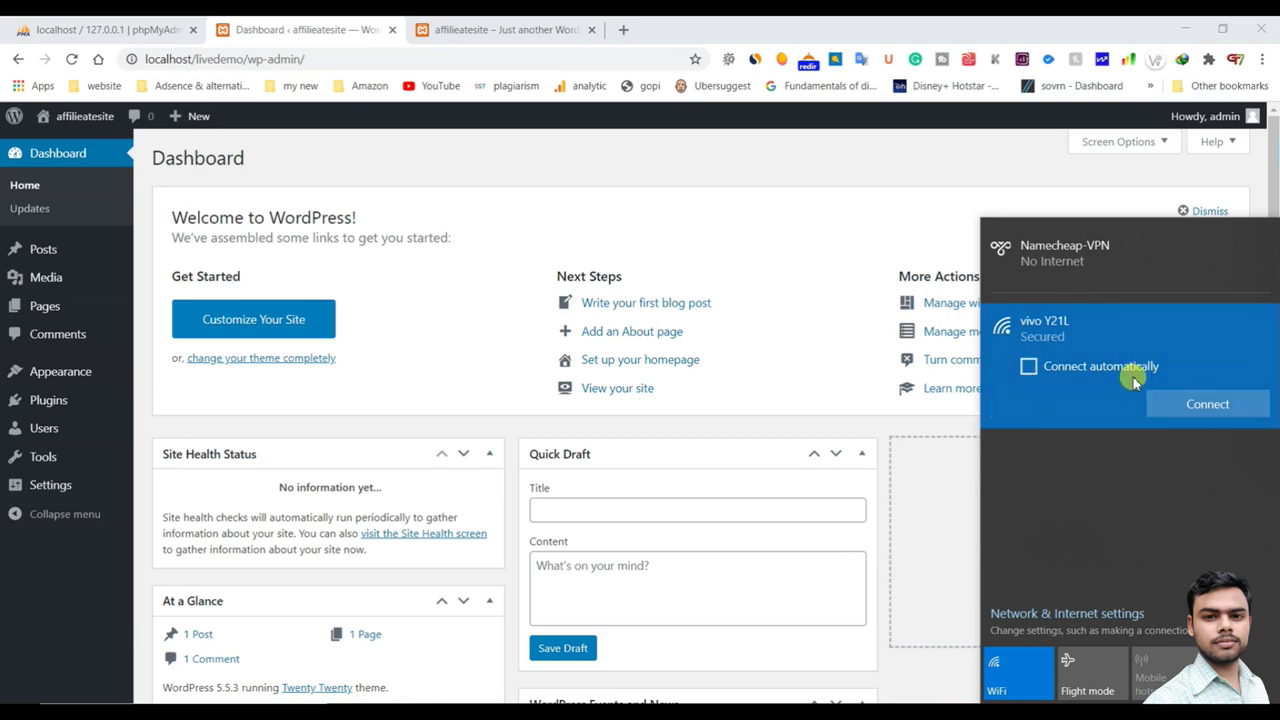
{"action": "left_click", "coordinate": [938, 205]}
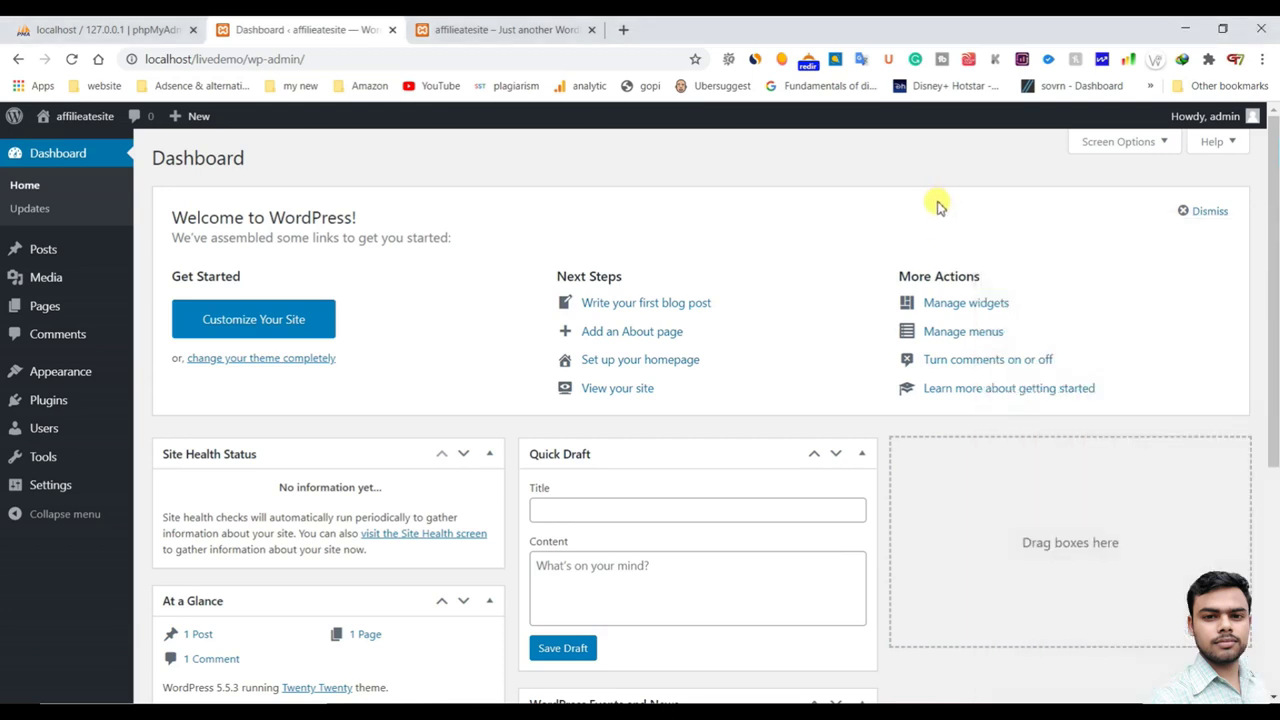
Step: Load google.com in a new browser tab to test the internet connection
{"action": "left_click", "coordinate": [623, 29]}
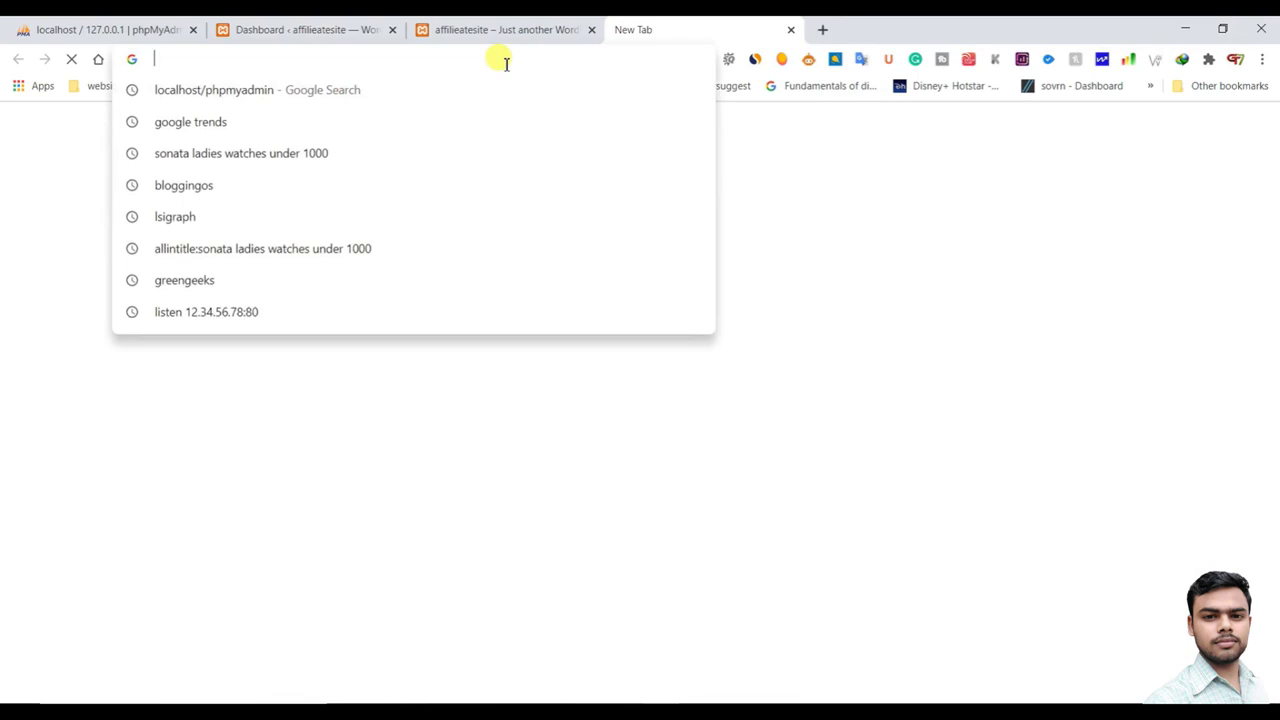
{"action": "type", "text": "google.com"}
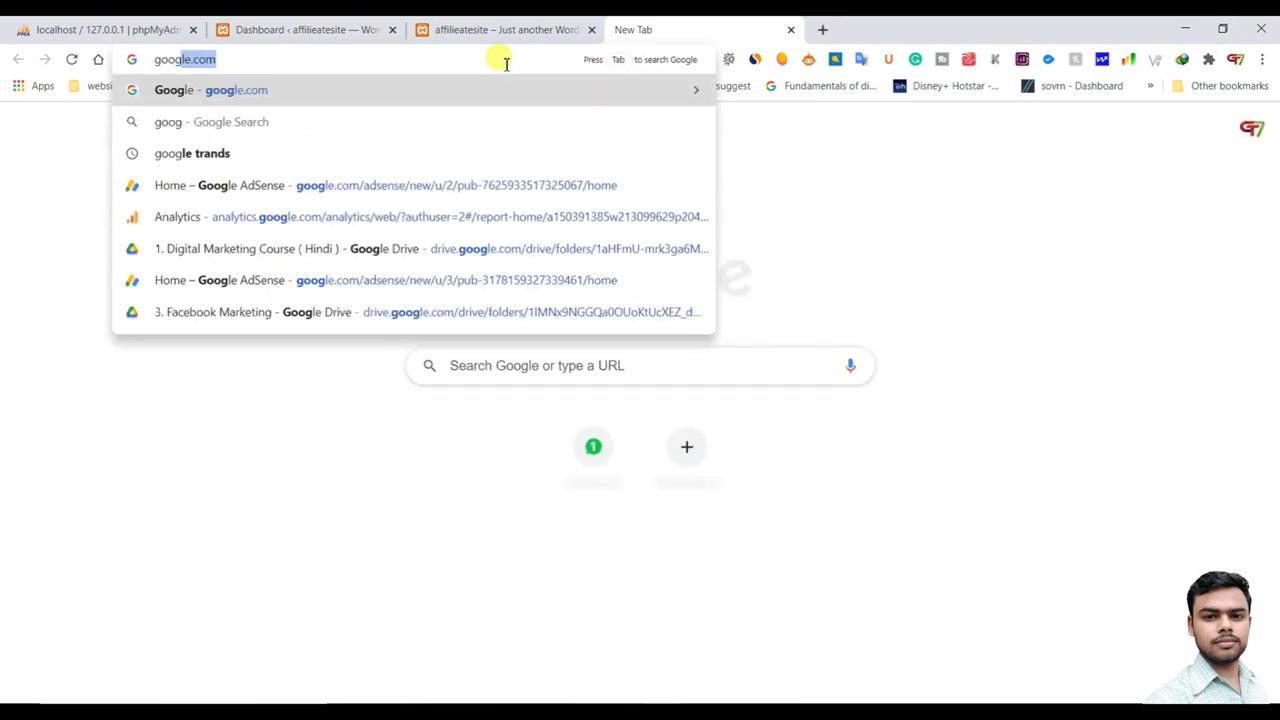
{"action": "key", "text": "Return"}
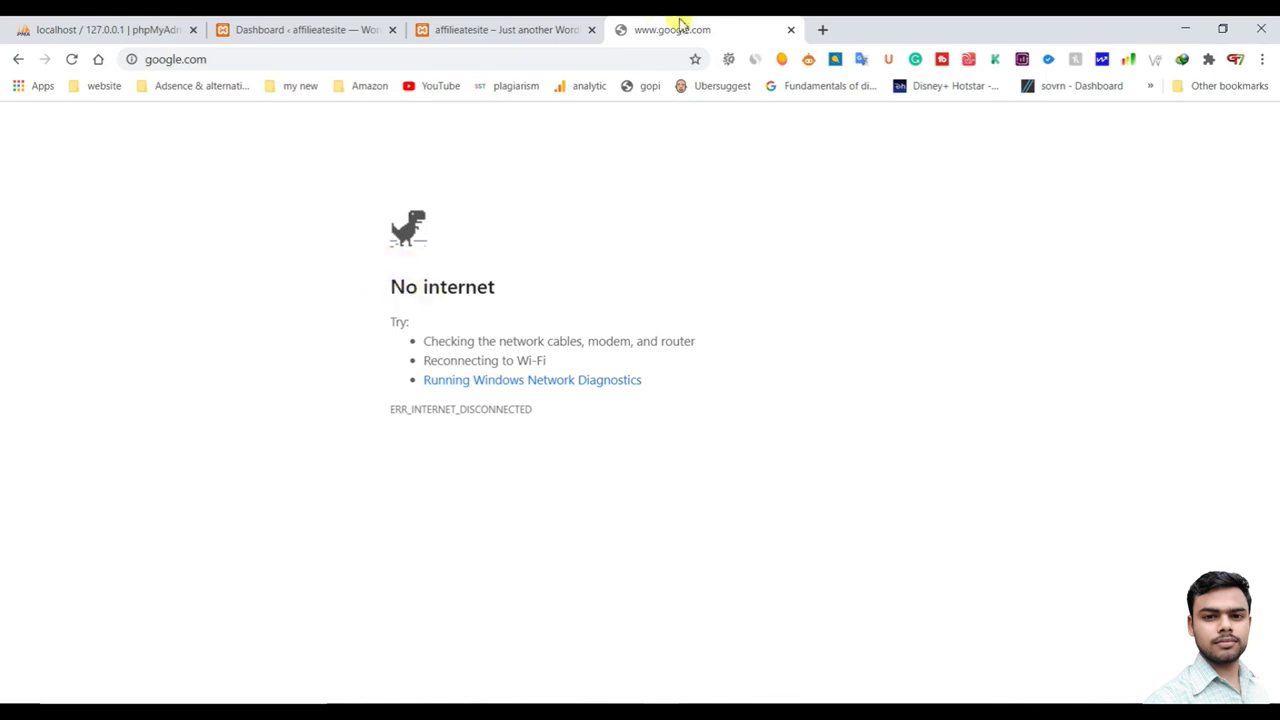
Step: Open the Posts list in the WordPress dashboard, view the Hello world! post, and return to the list
{"action": "left_click", "coordinate": [450, 29]}
{"action": "left_click", "coordinate": [310, 30]}
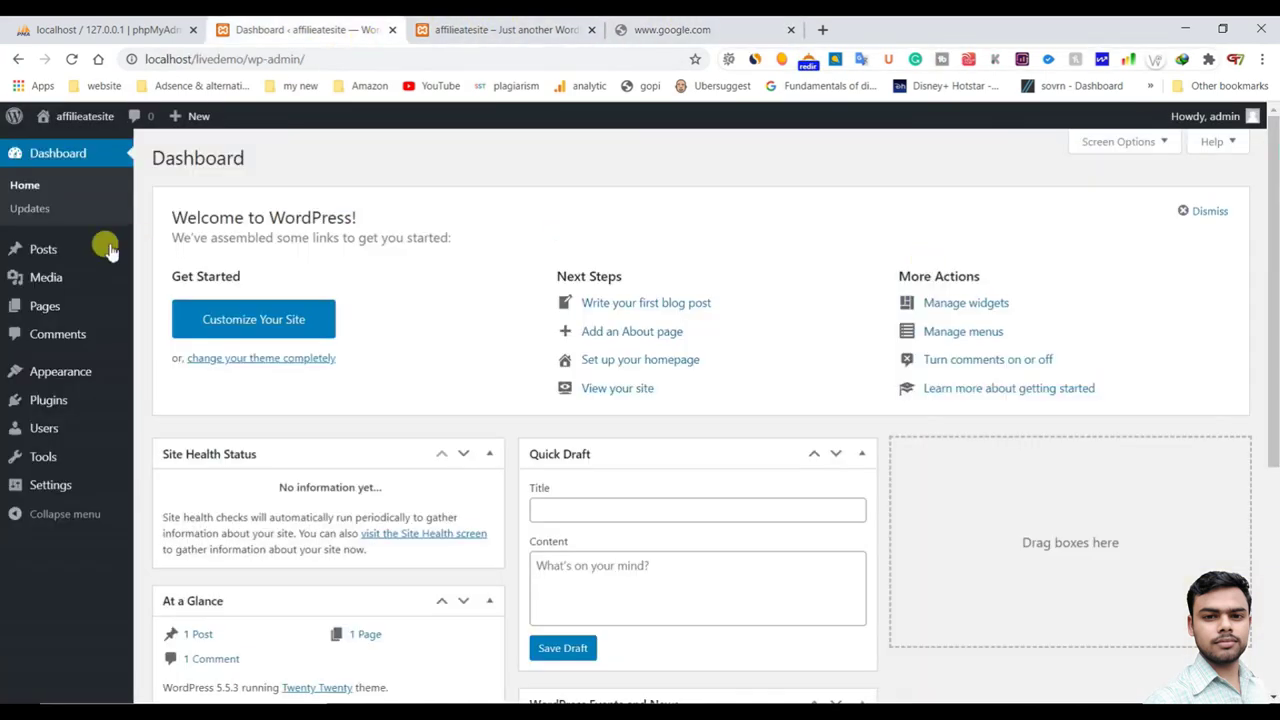
{"action": "left_click", "coordinate": [30, 250]}
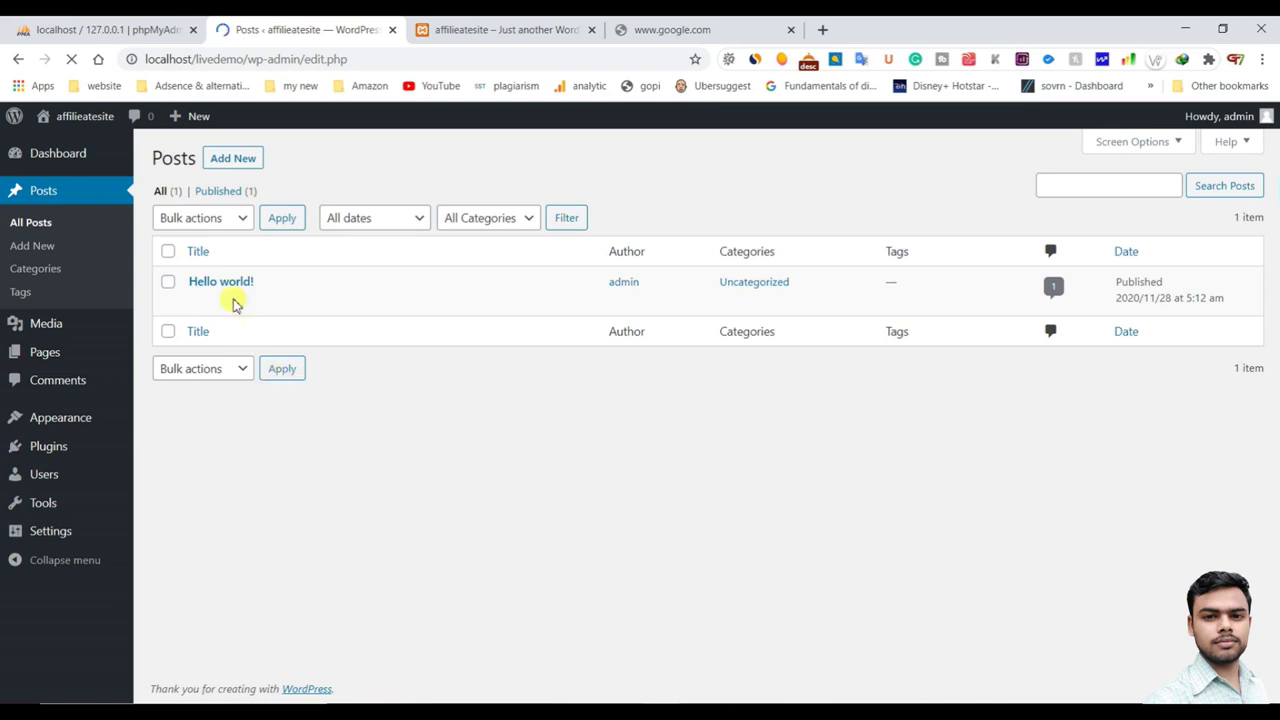
{"action": "mouse_move", "coordinate": [203, 300]}
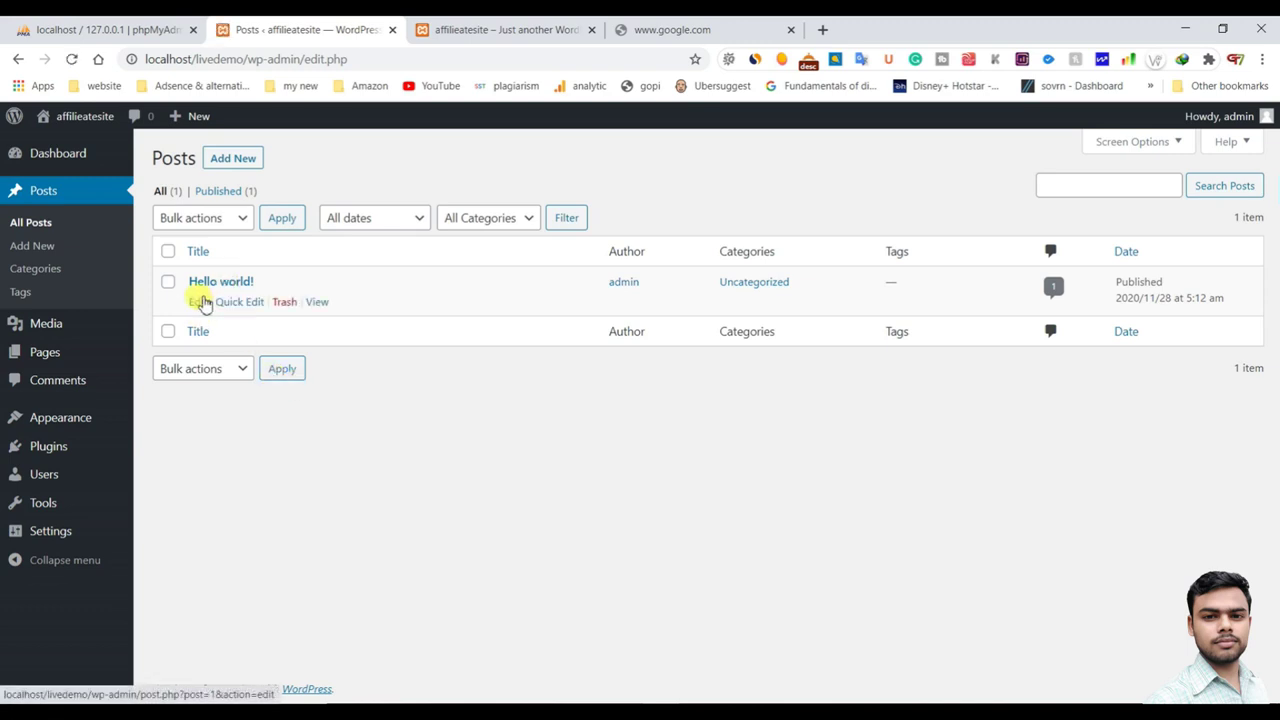
{"action": "left_click", "coordinate": [317, 303]}
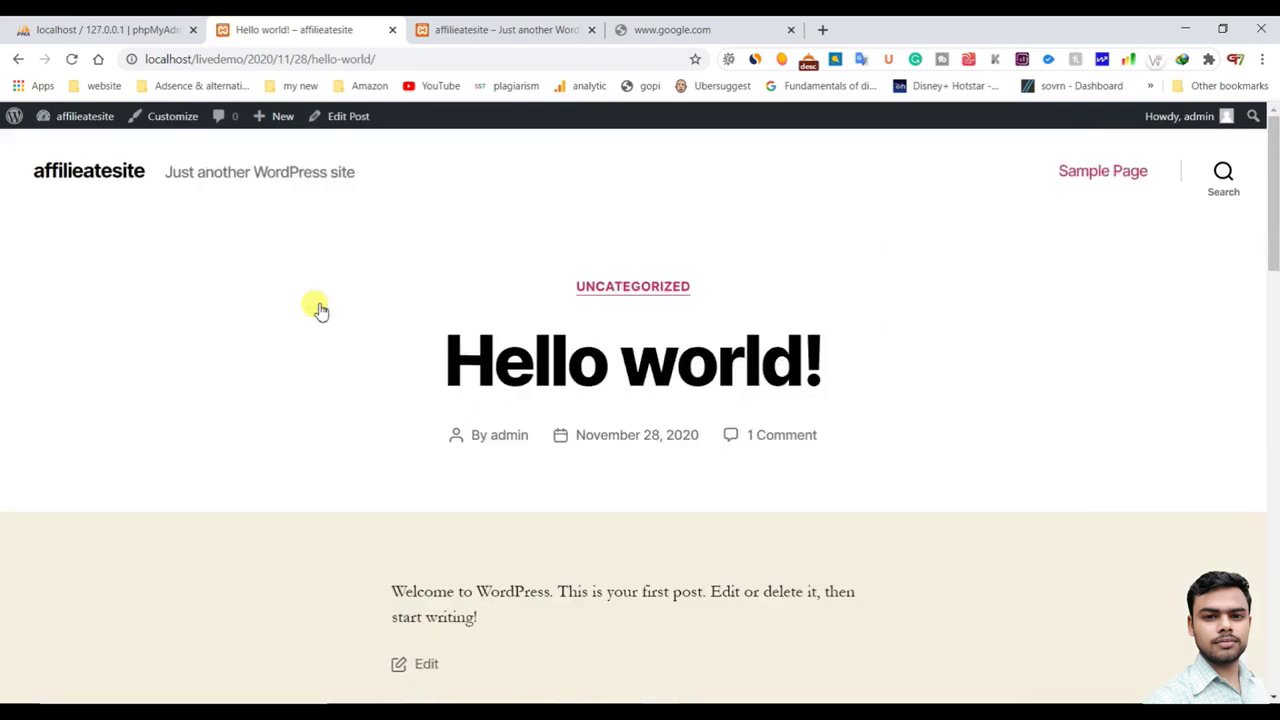
{"action": "left_click", "coordinate": [18, 59]}
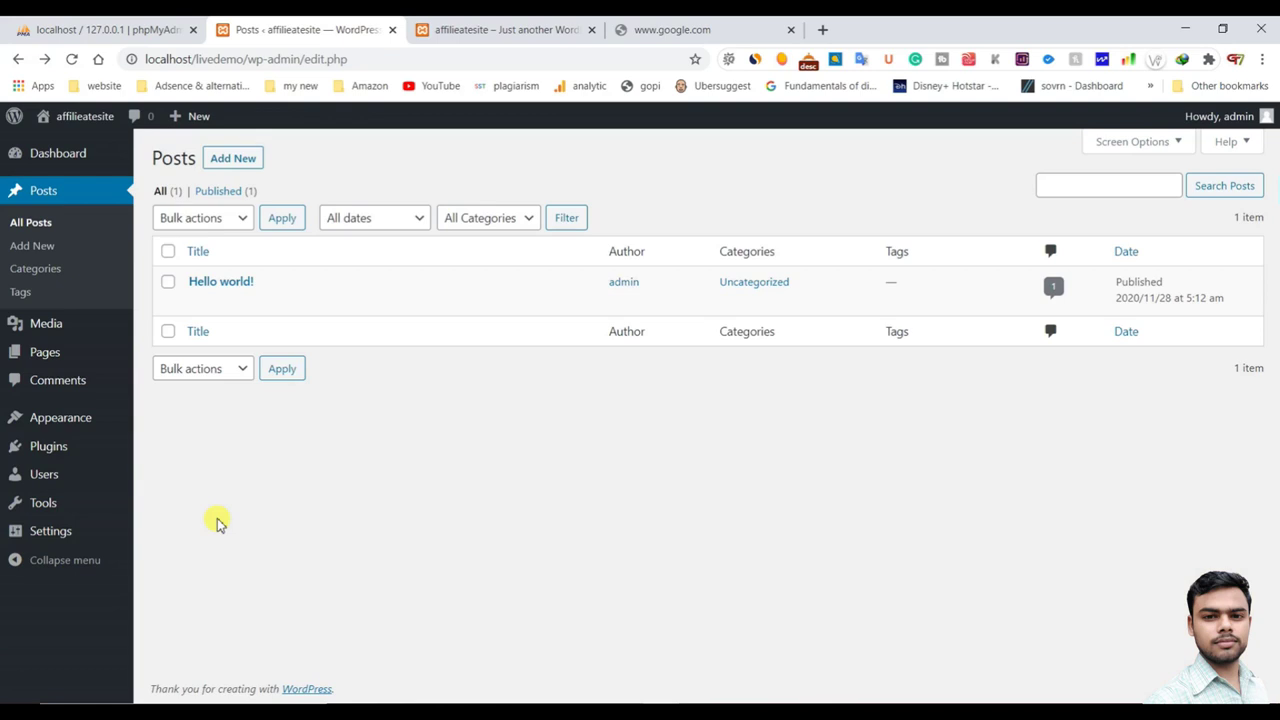